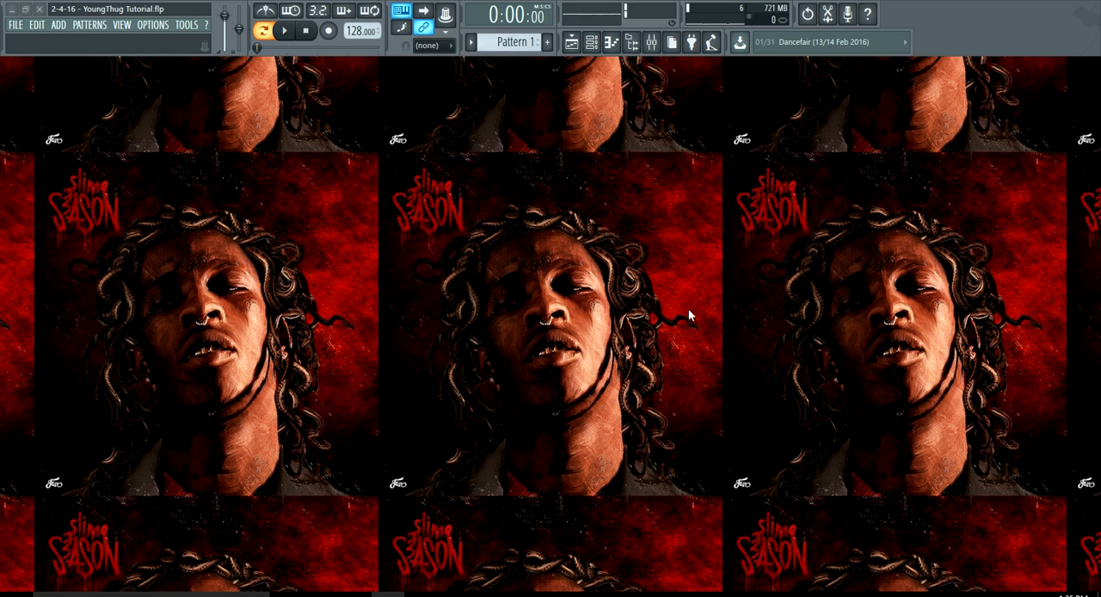
# Open the channel rack and inspect the Bass and Pluck #1 instruments, including Pluck #1's patch list.
pyautogui.click(611, 42)
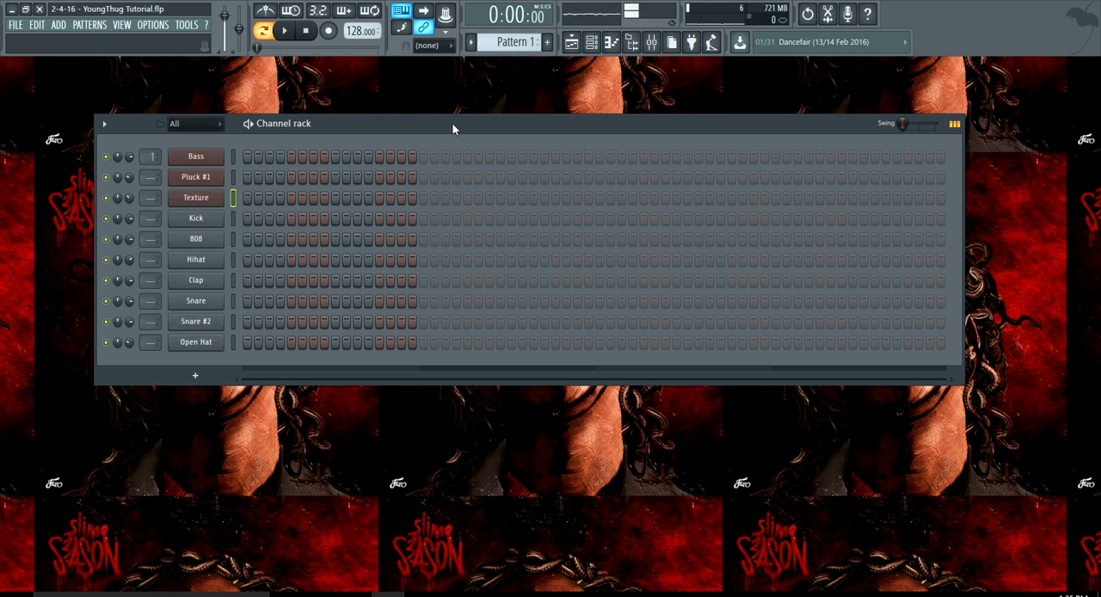
pyautogui.moveTo(458, 126); pyautogui.dragTo(480, 115)
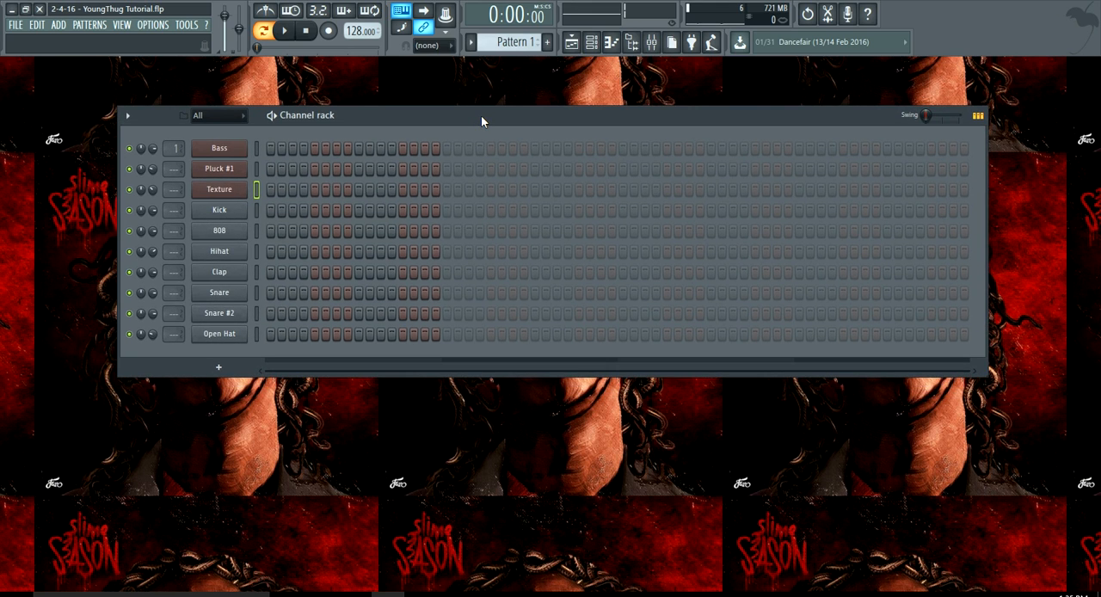
pyautogui.click(220, 149)
pyautogui.click(220, 149)
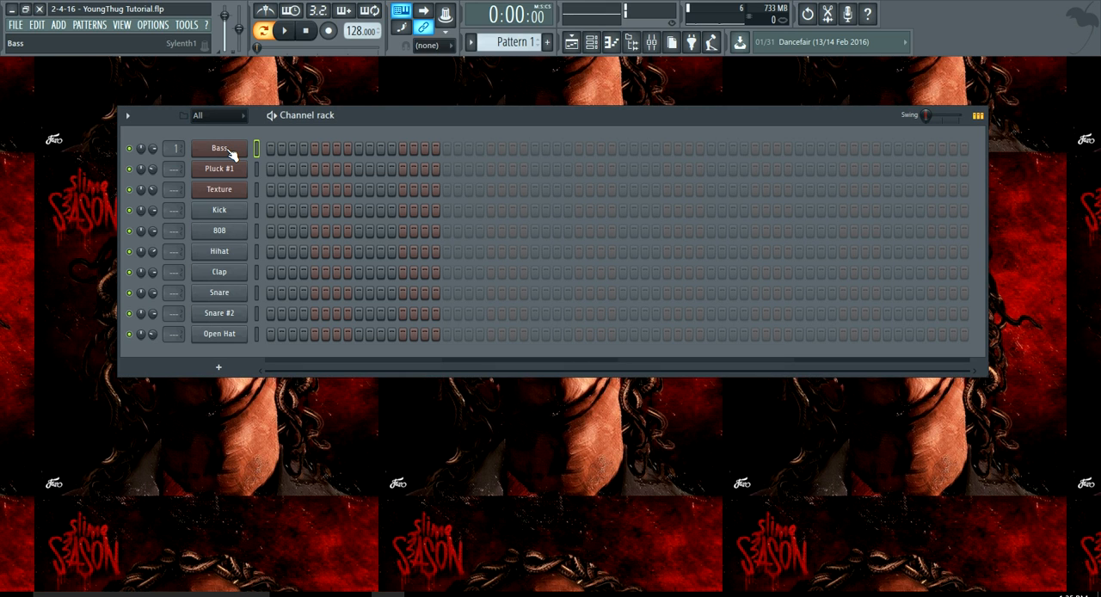
pyautogui.click(231, 169)
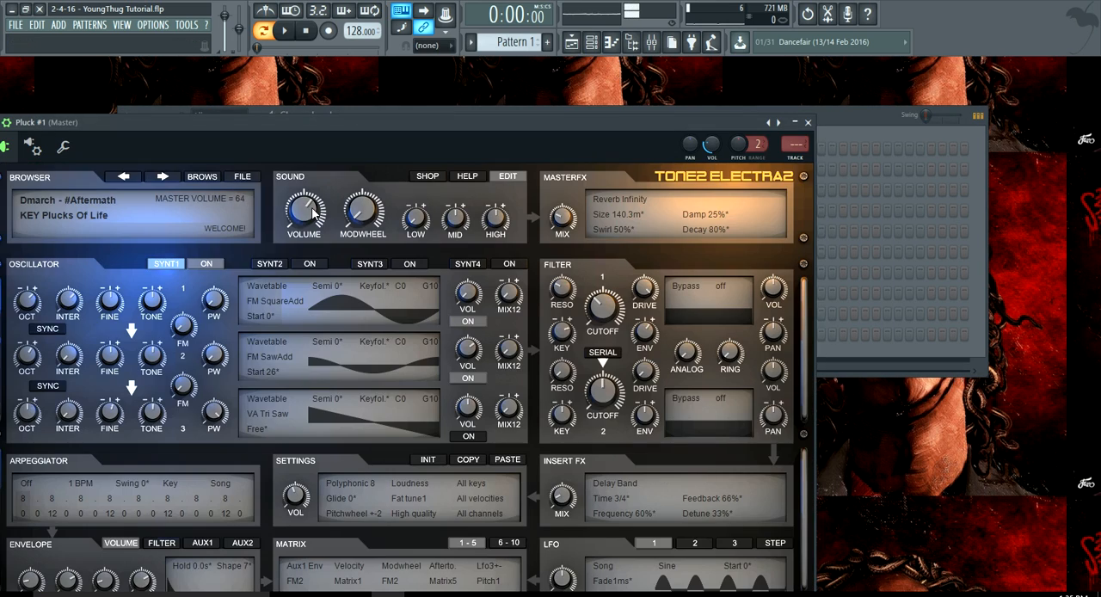
pyautogui.moveTo(308, 141); pyautogui.dragTo(374, 112)
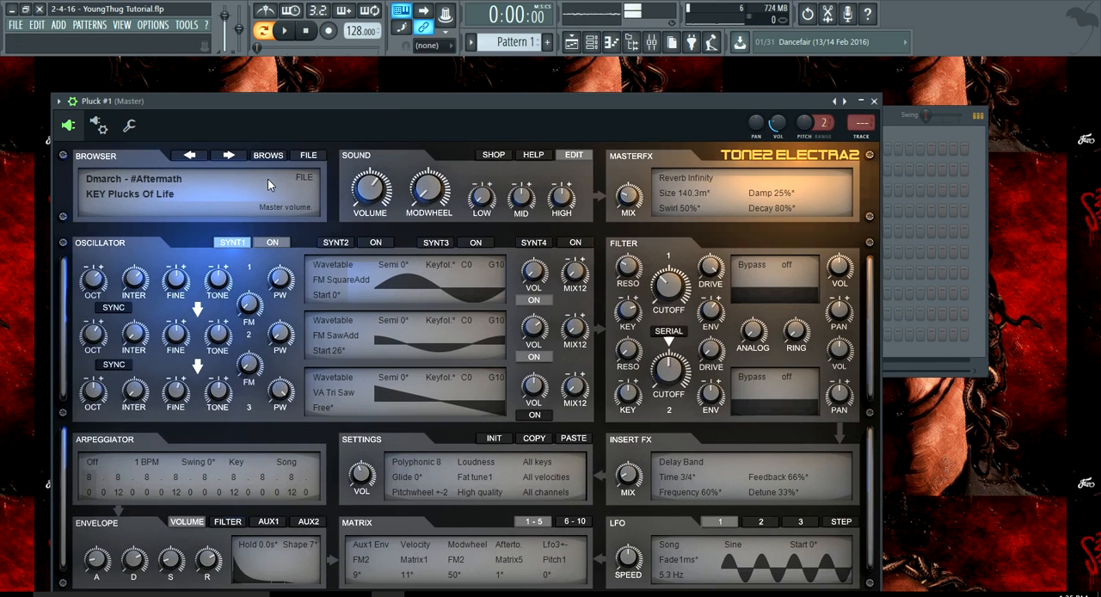
pyautogui.click(267, 156)
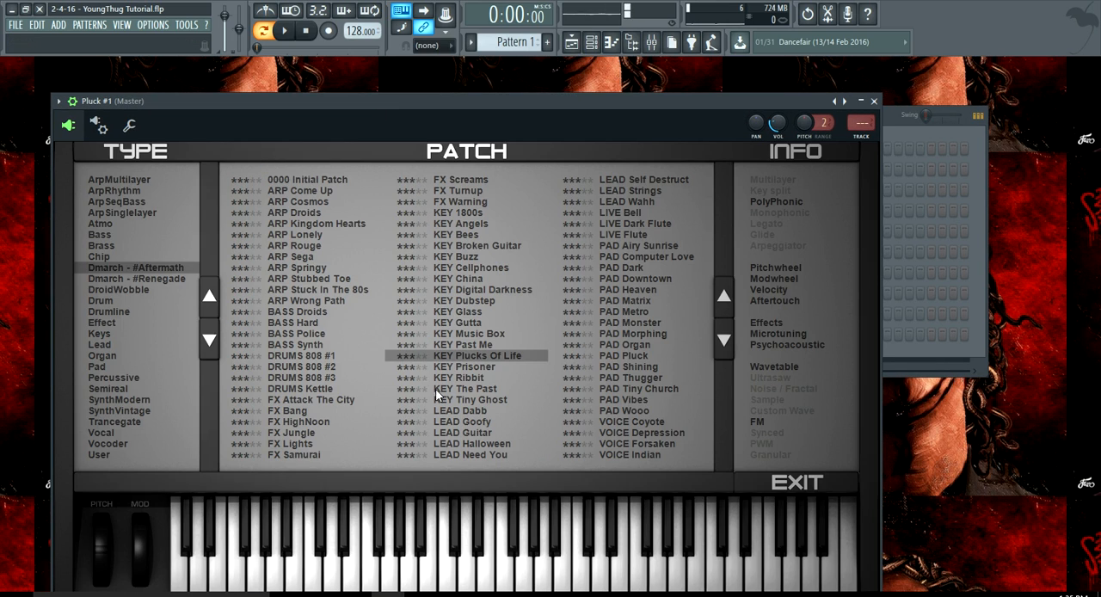
pyautogui.click(874, 100)
# Inspect the patch loaded in the Texture instrument and close its window.
pyautogui.click(245, 195)
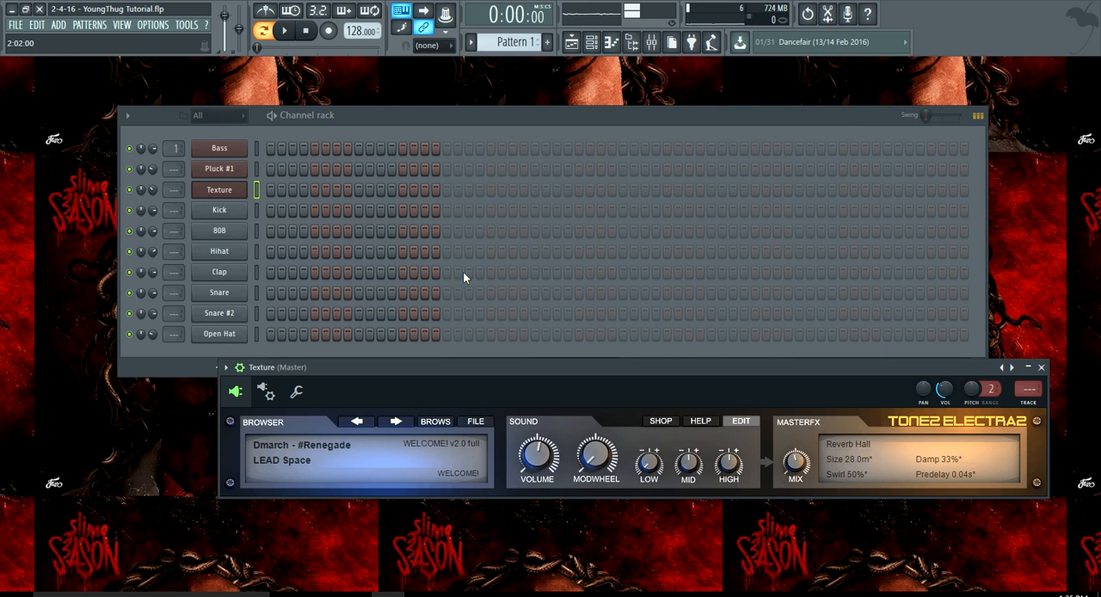
pyautogui.moveTo(521, 362); pyautogui.dragTo(422, 263)
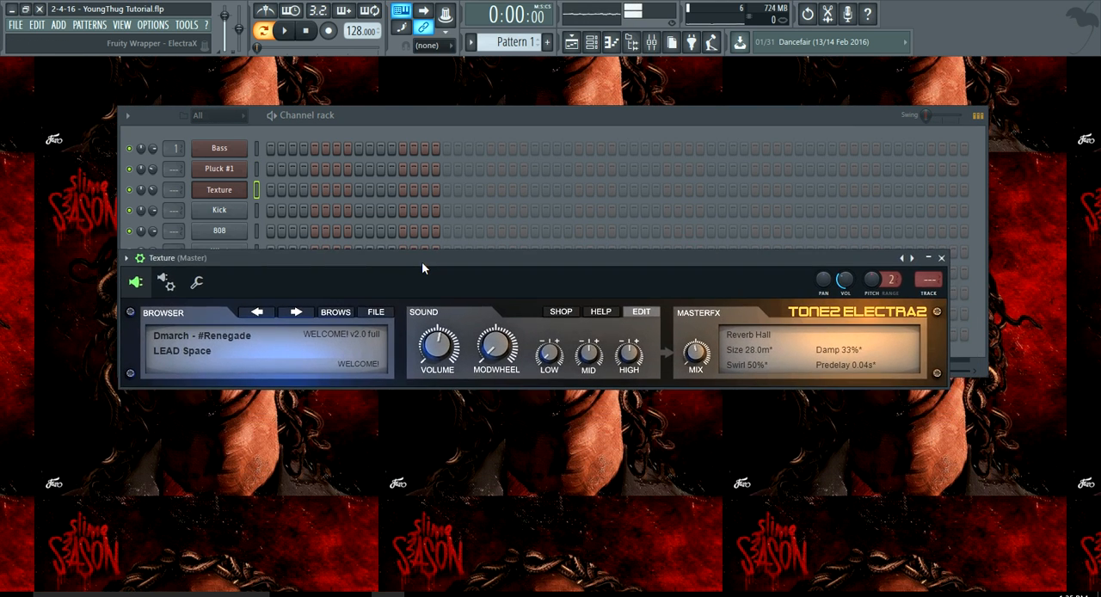
pyautogui.click(941, 258)
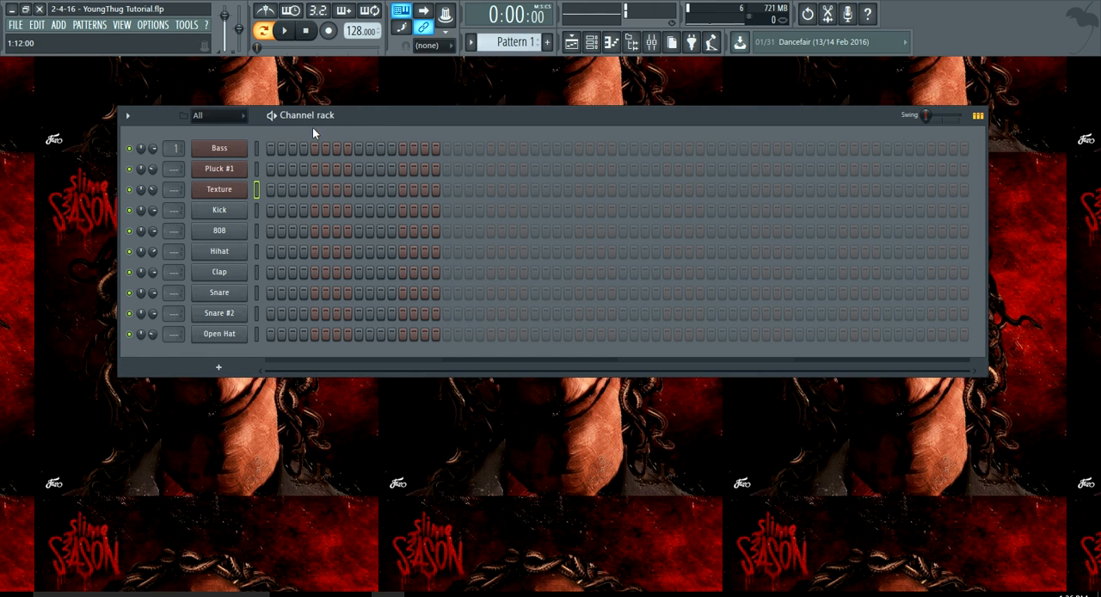
pyautogui.click(592, 43)
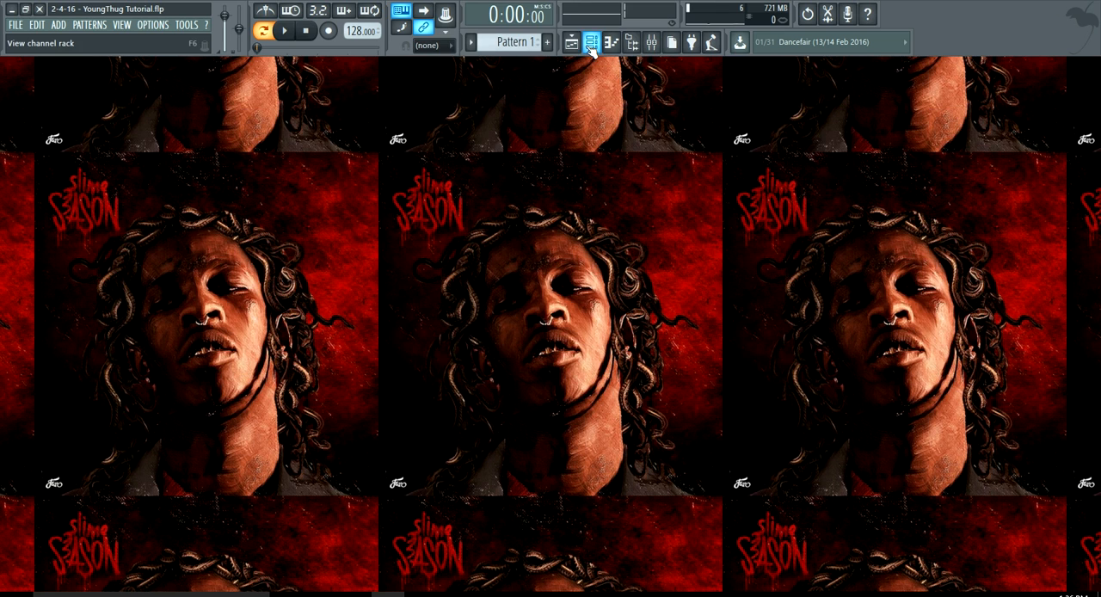
pyautogui.click(592, 42)
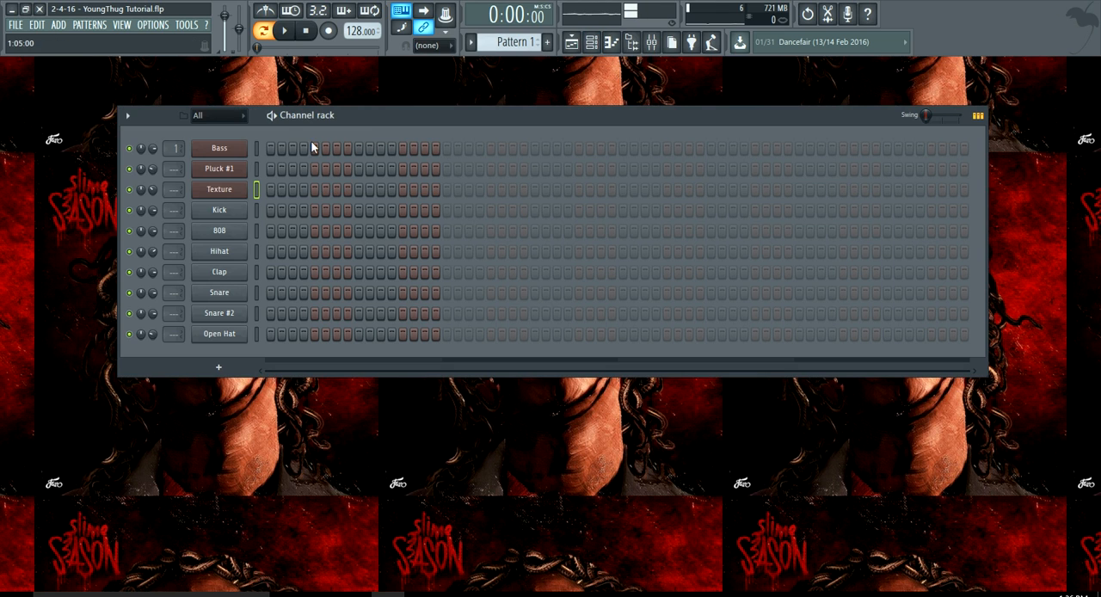
pyautogui.click(92, 24)
pyautogui.click(94, 40)
# Open the Bass channel's piano roll, add a one-bar G#3 note at bar 1 and play it back.
pyautogui.moveTo(409, 106); pyautogui.dragTo(412, 104)
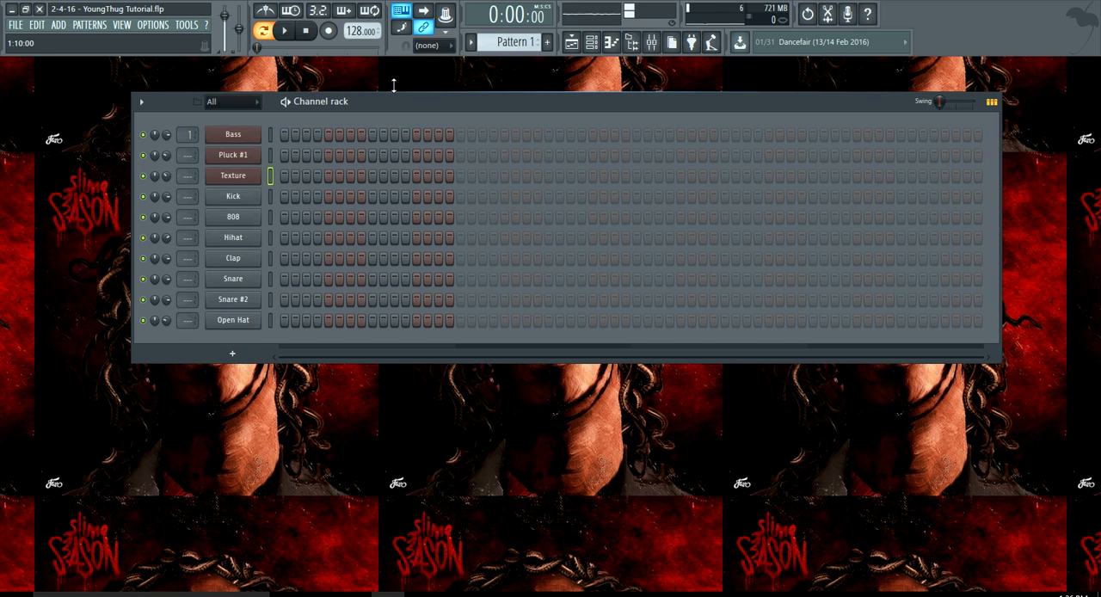
pyautogui.rightClick(256, 135)
pyautogui.click(269, 135)
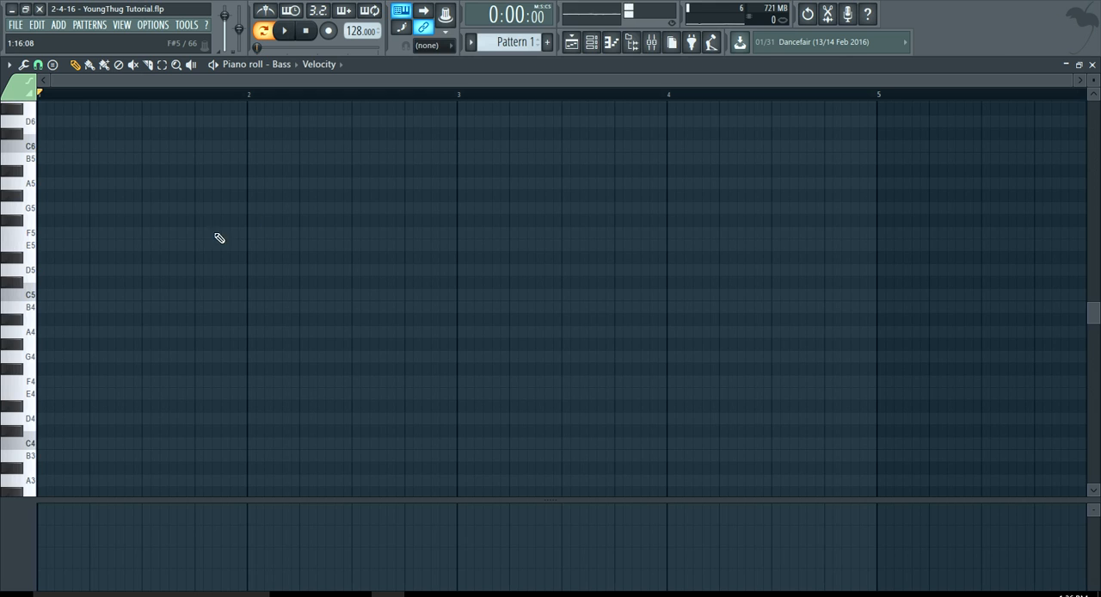
pyautogui.scroll(-5, 69, 305)
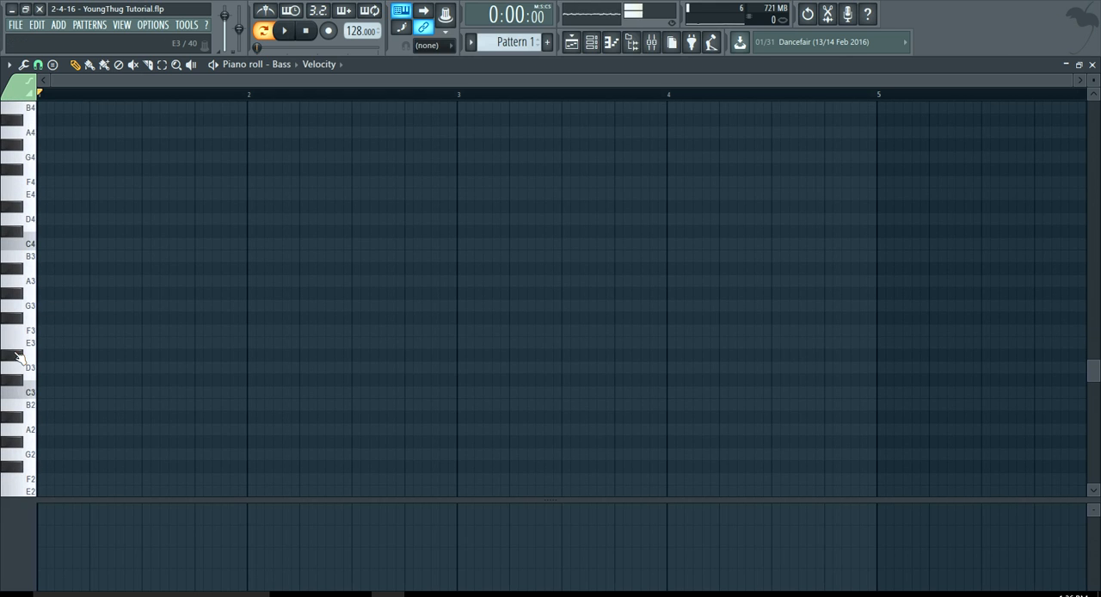
pyautogui.moveTo(16, 368); pyautogui.dragTo(15, 296)
pyautogui.click(50, 294)
pyautogui.moveTo(90, 297); pyautogui.dragTo(247, 300)
pyautogui.press('space')
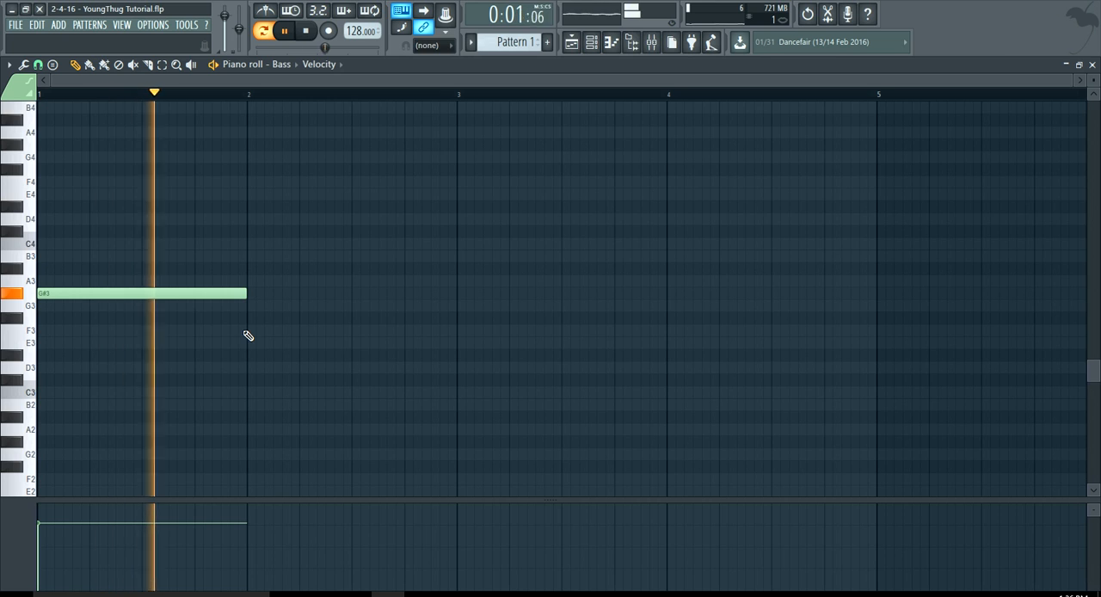
pyautogui.press('space')
# Add a one-bar G3 bass note at bar 2 and start playing the pattern.
pyautogui.scroll(2, 249, 327)
pyautogui.click(250, 318)
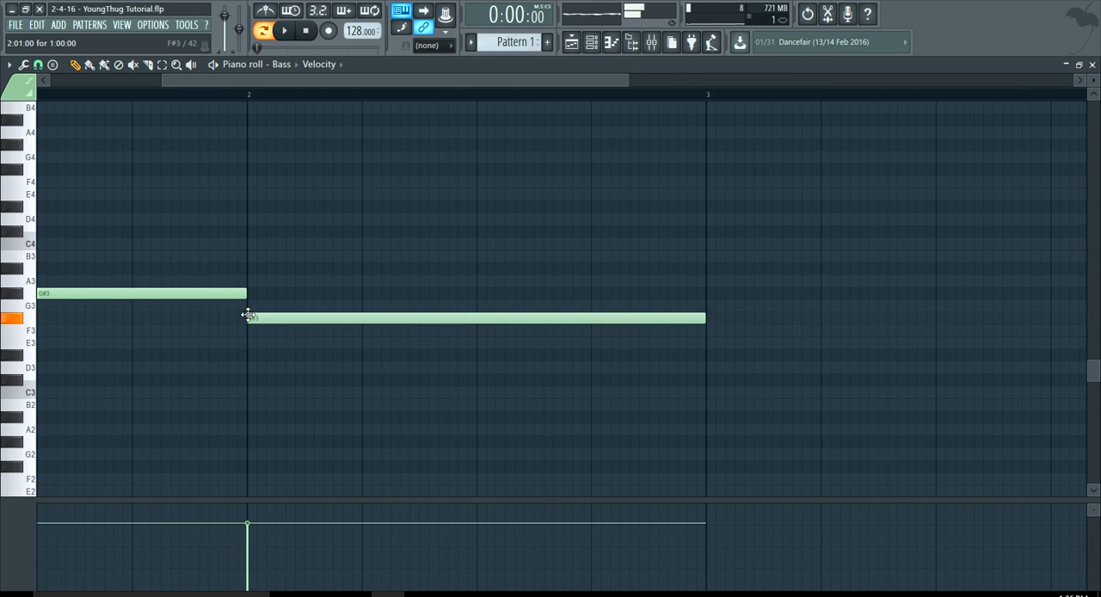
pyautogui.moveTo(247, 315); pyautogui.dragTo(248, 303)
pyautogui.scroll(-4, 300, 342)
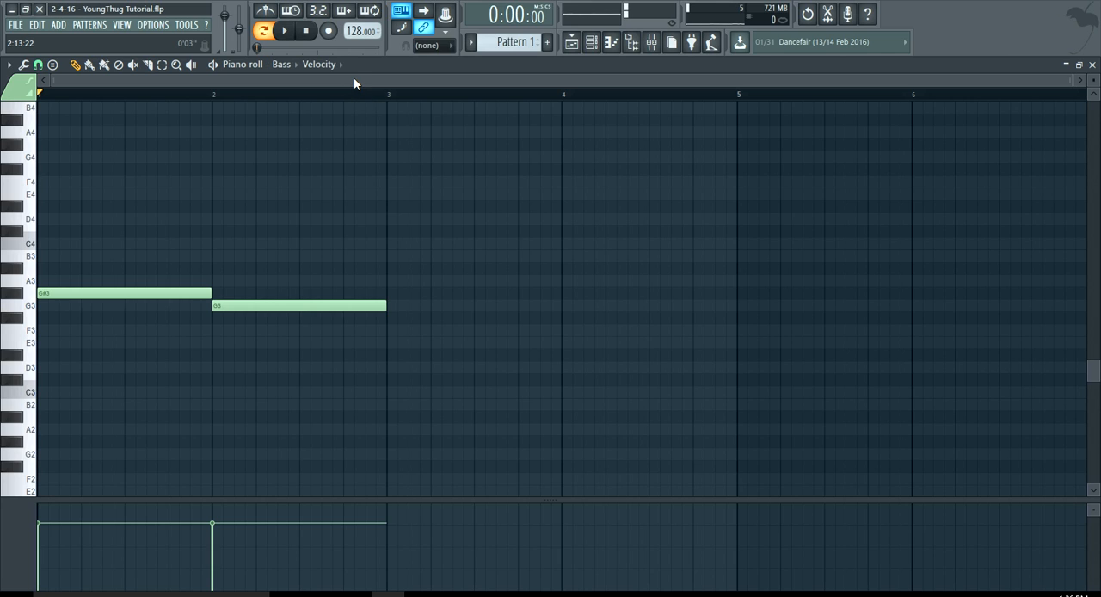
pyautogui.press('space')
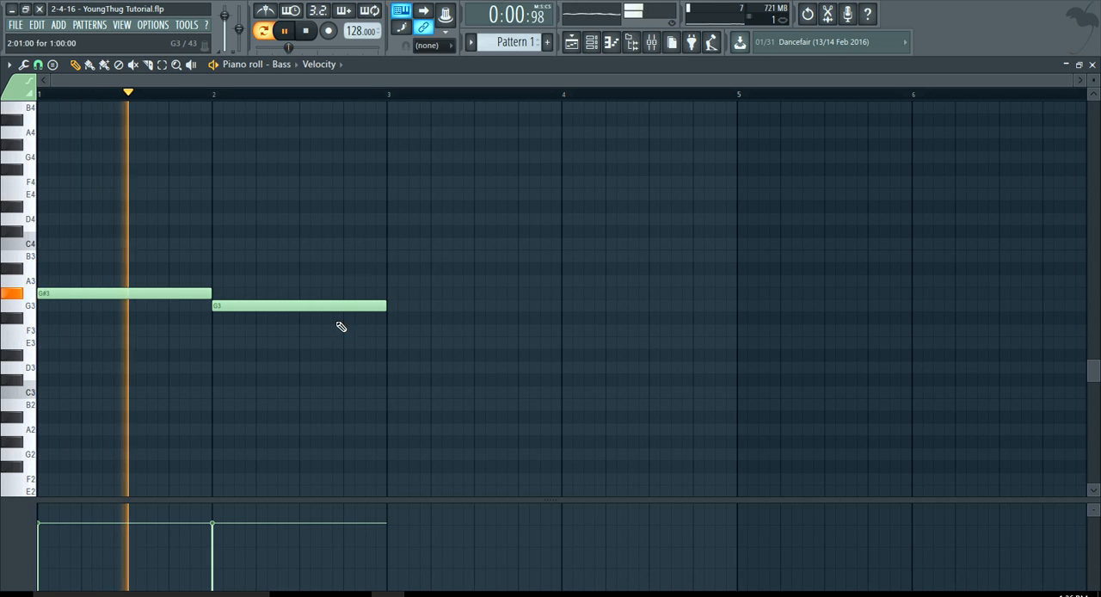
# Add a C3 bass note at bar 3, extend it to two bars and stop playback.
pyautogui.scroll(3, 388, 325)
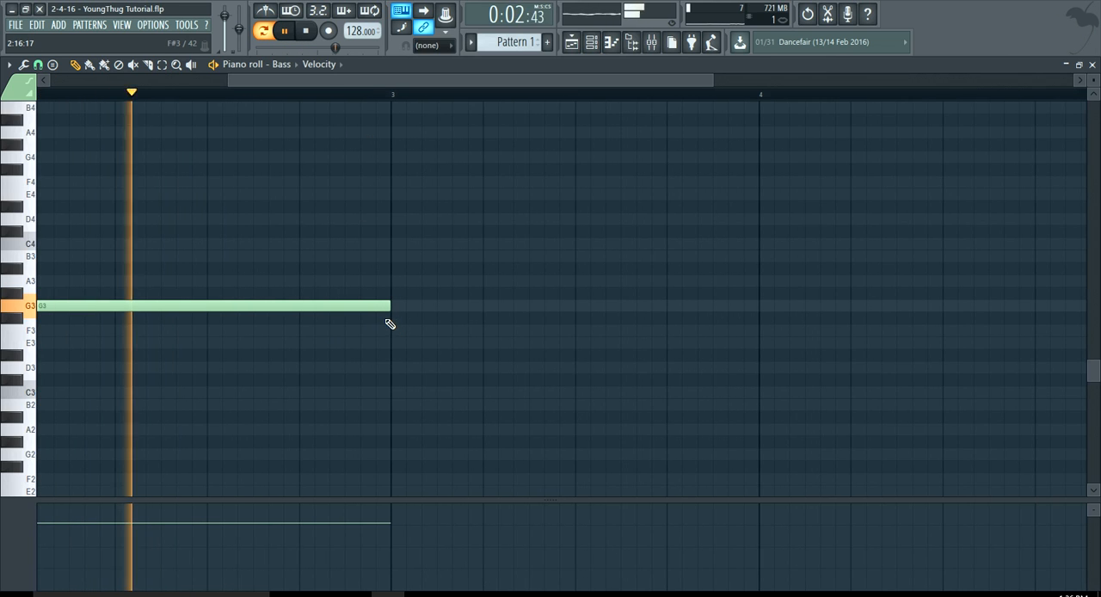
pyautogui.click(404, 393)
pyautogui.scroll(-3, 406, 394)
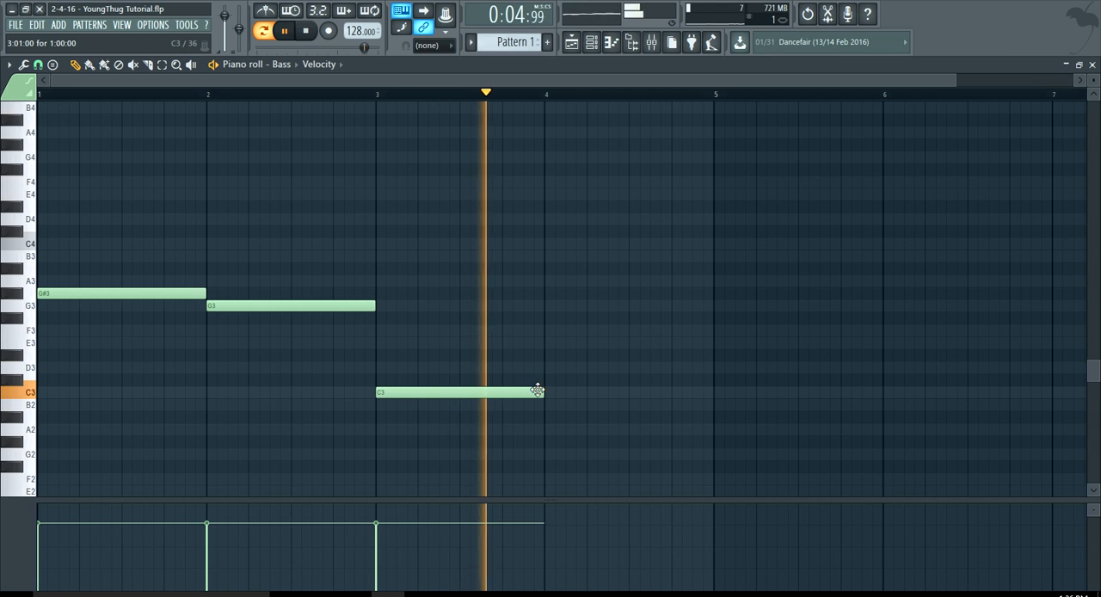
pyautogui.moveTo(539, 388); pyautogui.dragTo(714, 397)
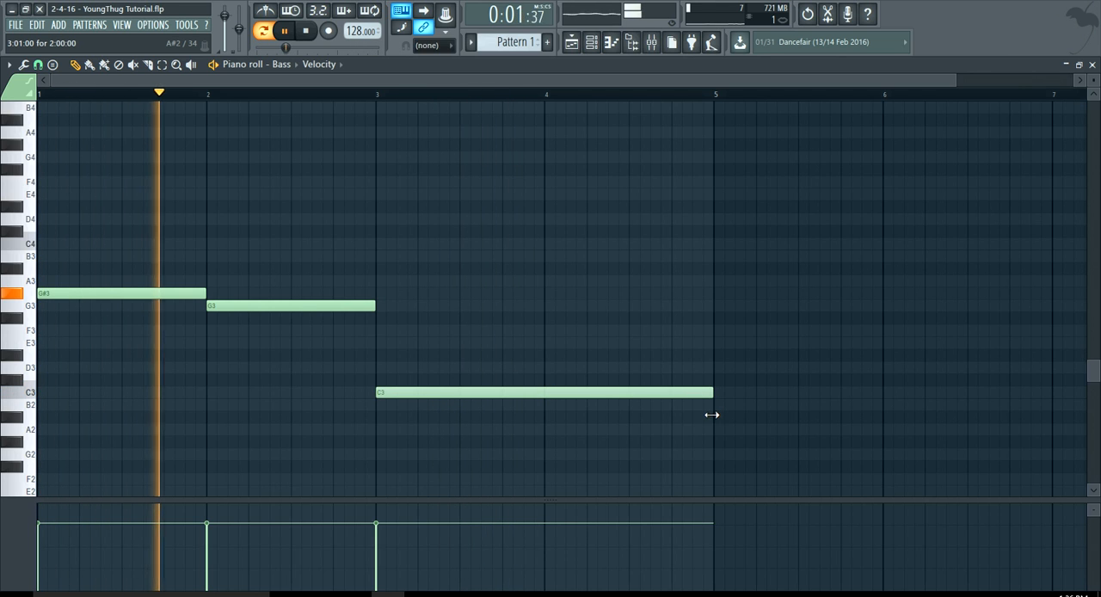
pyautogui.press('space')
# Duplicate the whole four-bar bass line into bars 5 to 8 and return the playhead to the start.
pyautogui.scroll(-2, 603, 440)
pyautogui.hotkey('ctrl', 'a')
pyautogui.hotkey('shift', 'Right')
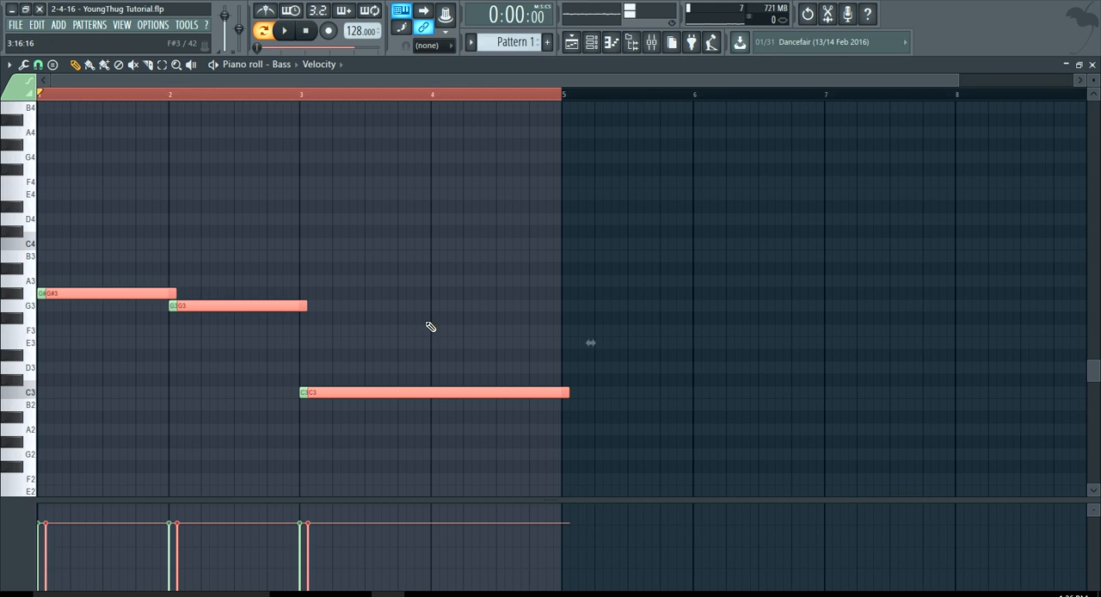
pyautogui.moveTo(116, 293); pyautogui.dragTo(632, 298)
pyautogui.doubleClick(275, 94)
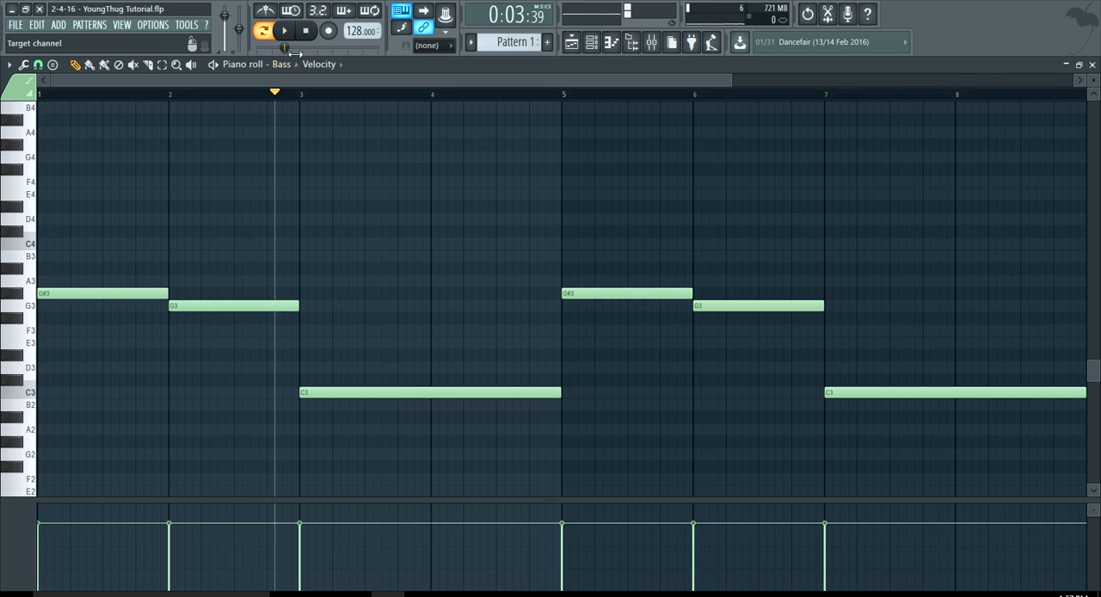
pyautogui.click(305, 32)
pyautogui.scroll(-2, 376, 198)
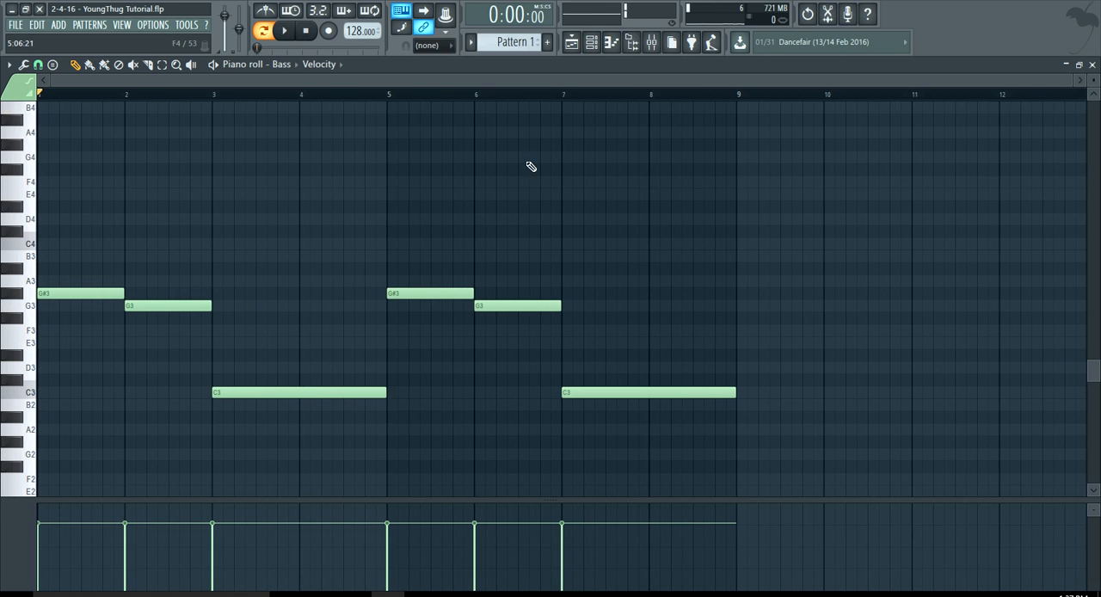
pyautogui.click(726, 96)
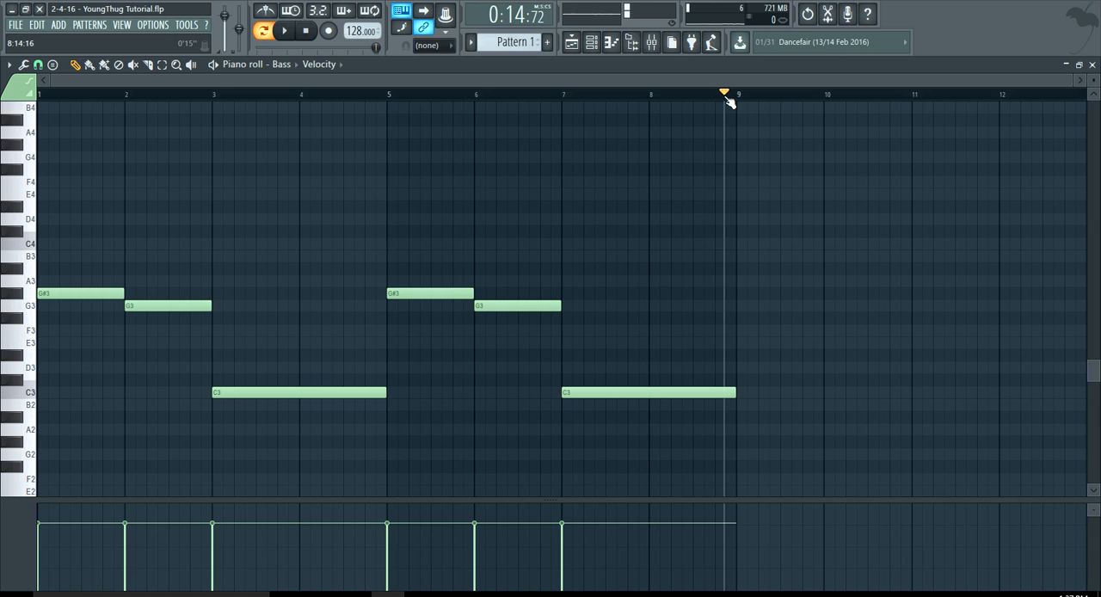
pyautogui.click(305, 33)
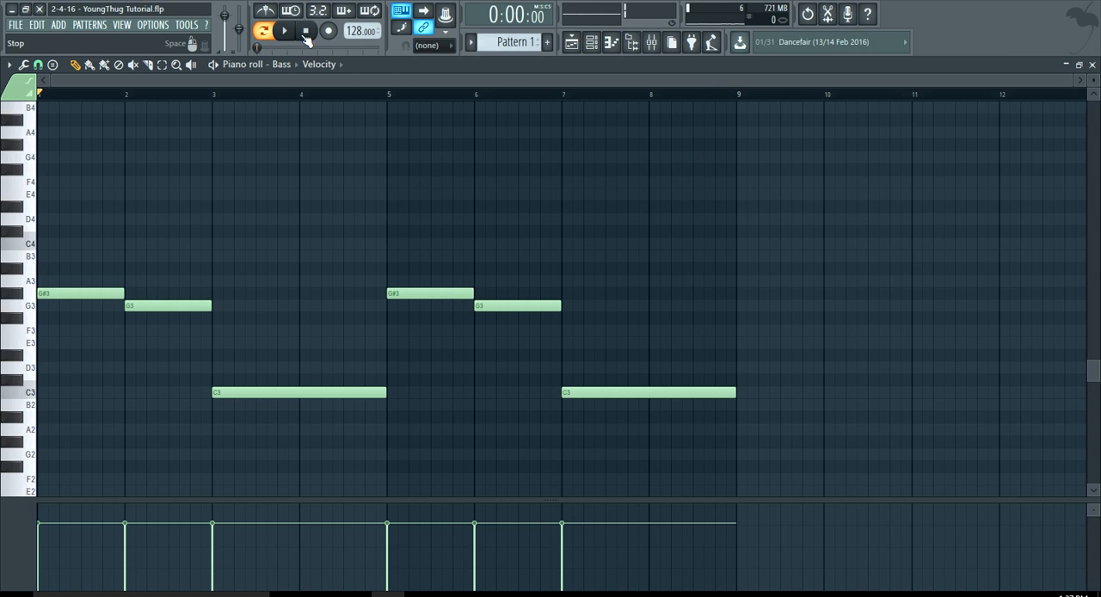
# Check the Pluck #1 instrument, open its piano roll and briefly play the bass line.
pyautogui.click(592, 41)
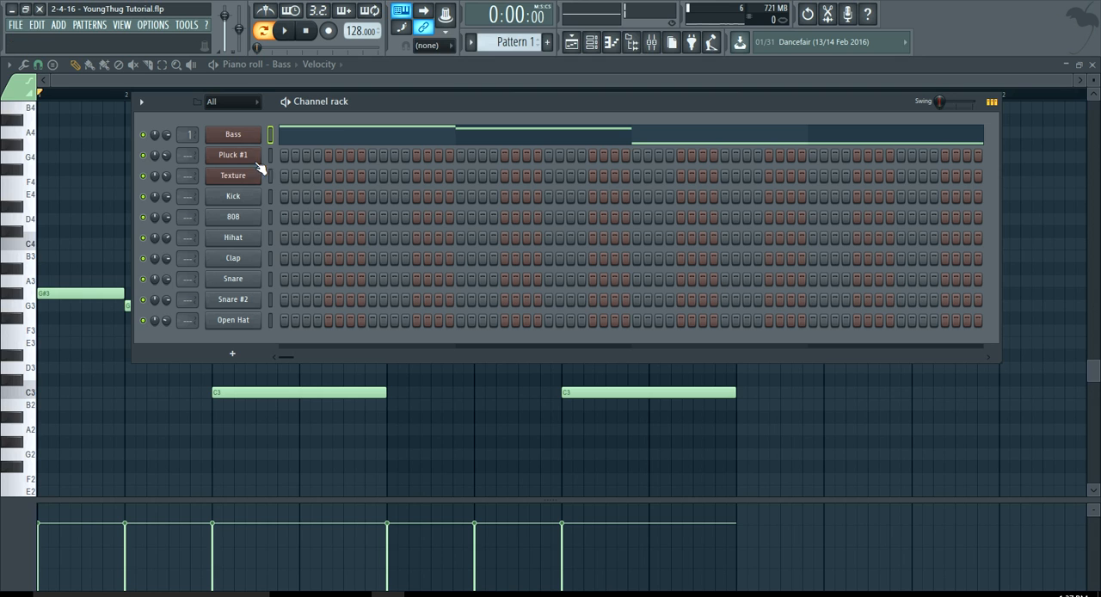
pyautogui.click(232, 154)
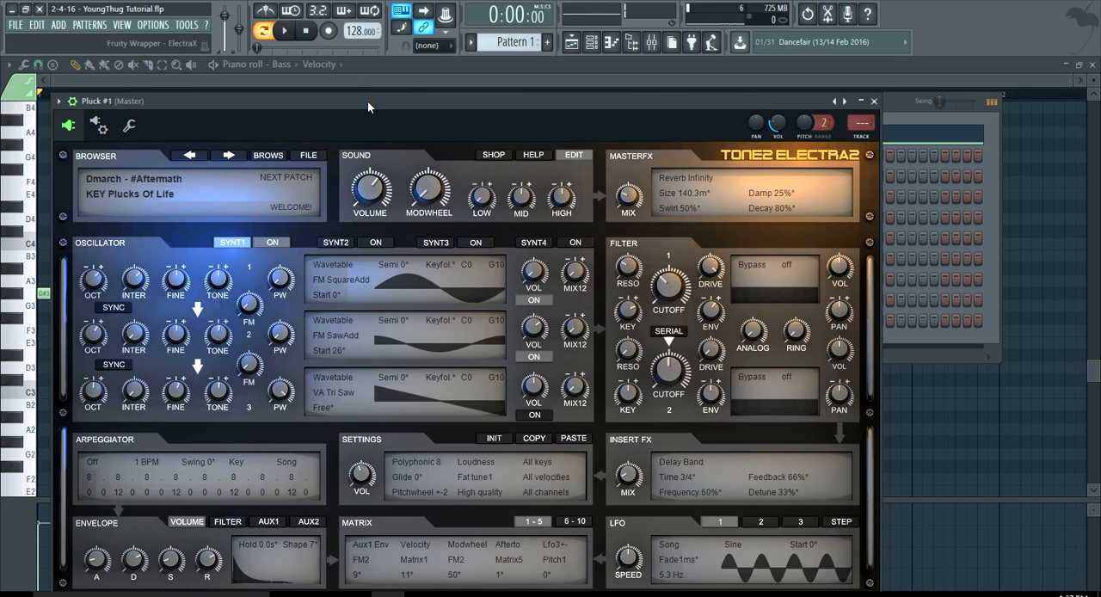
pyautogui.moveTo(367, 100); pyautogui.dragTo(373, 169)
pyautogui.click(338, 120)
pyautogui.rightClick(251, 156)
pyautogui.click(290, 156)
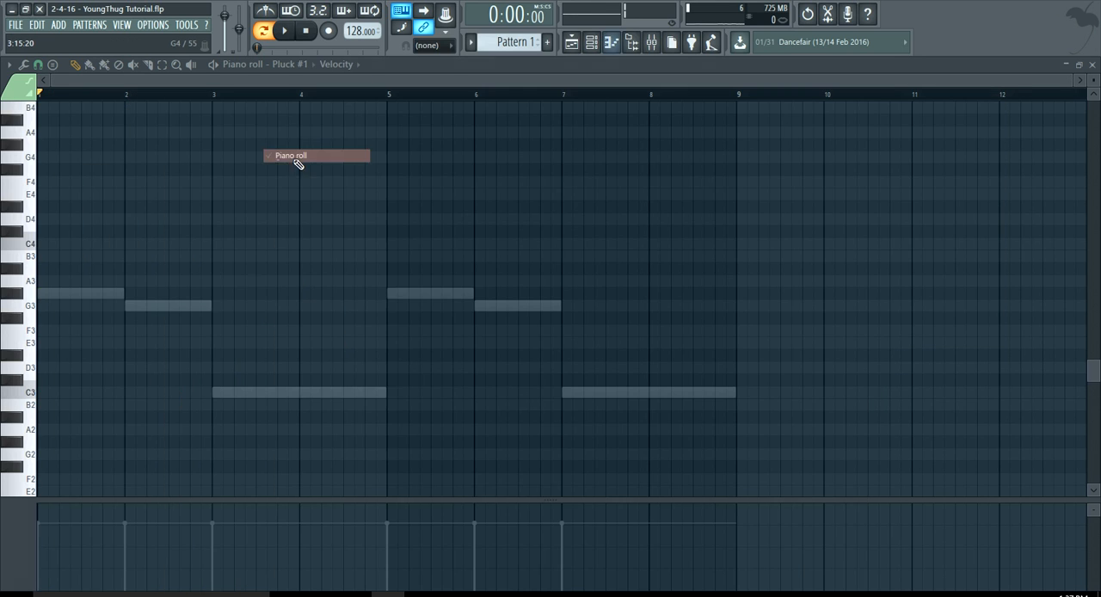
pyautogui.press('space')
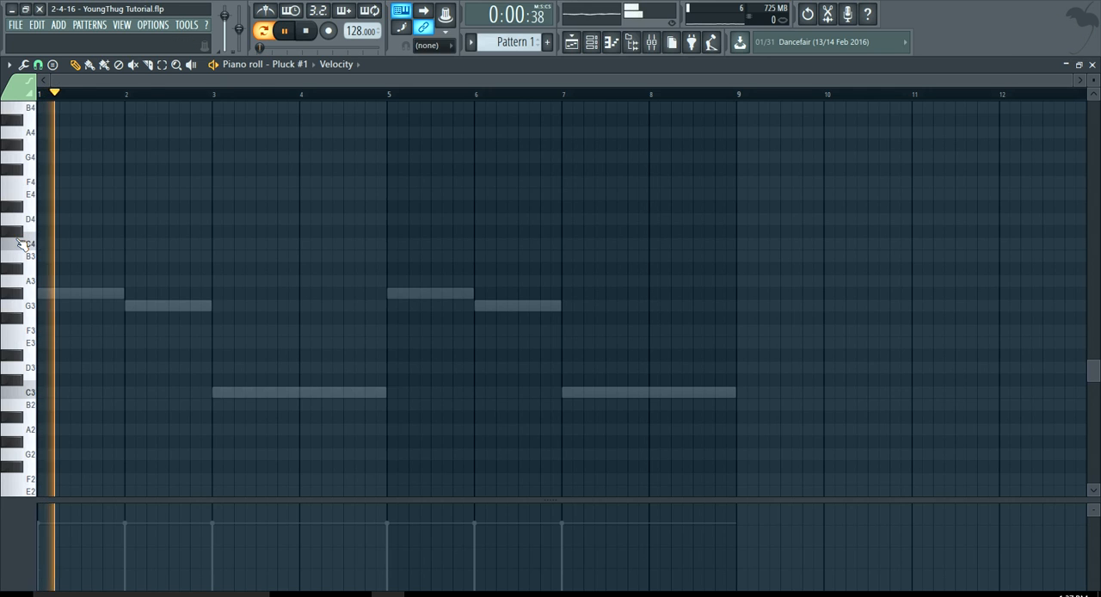
pyautogui.keyDown('ctrl'); pyautogui.scroll(3, 20, 243); pyautogui.keyUp('ctrl')
pyautogui.press('space')
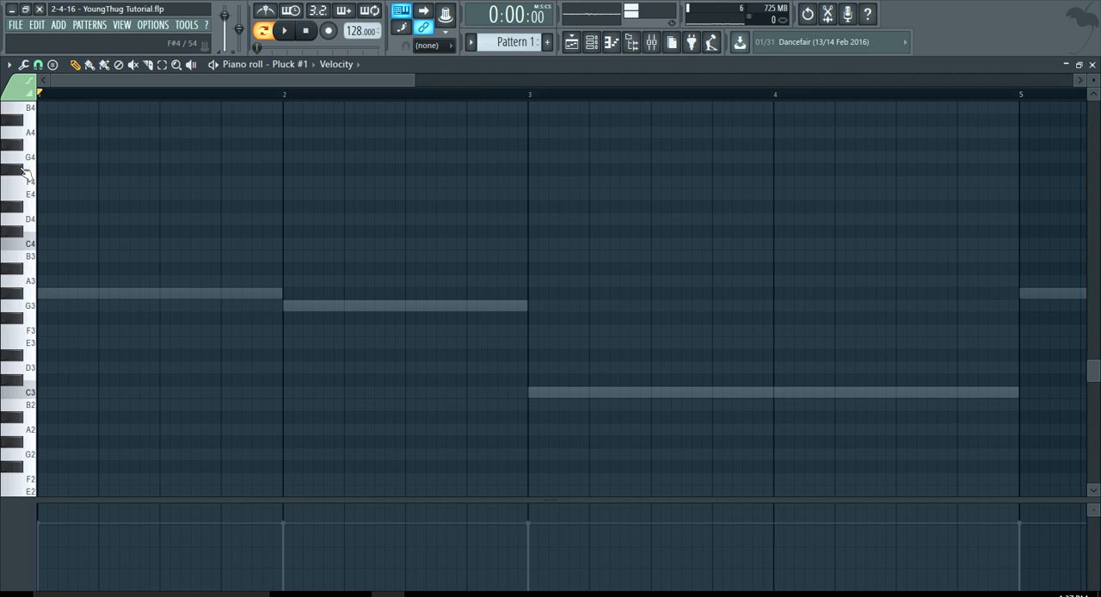
# Audition keys around C5 and place a one-beat D#5 pluck note at the start of bar 1, then play it.
pyautogui.scroll(4, 24, 181)
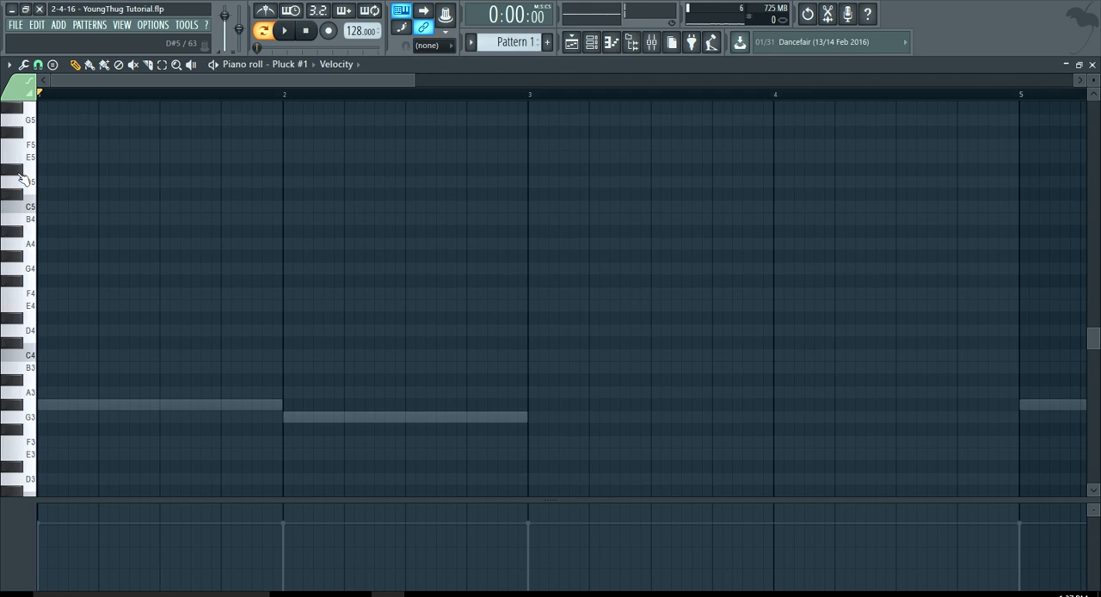
pyautogui.click(18, 170)
pyautogui.click(19, 194)
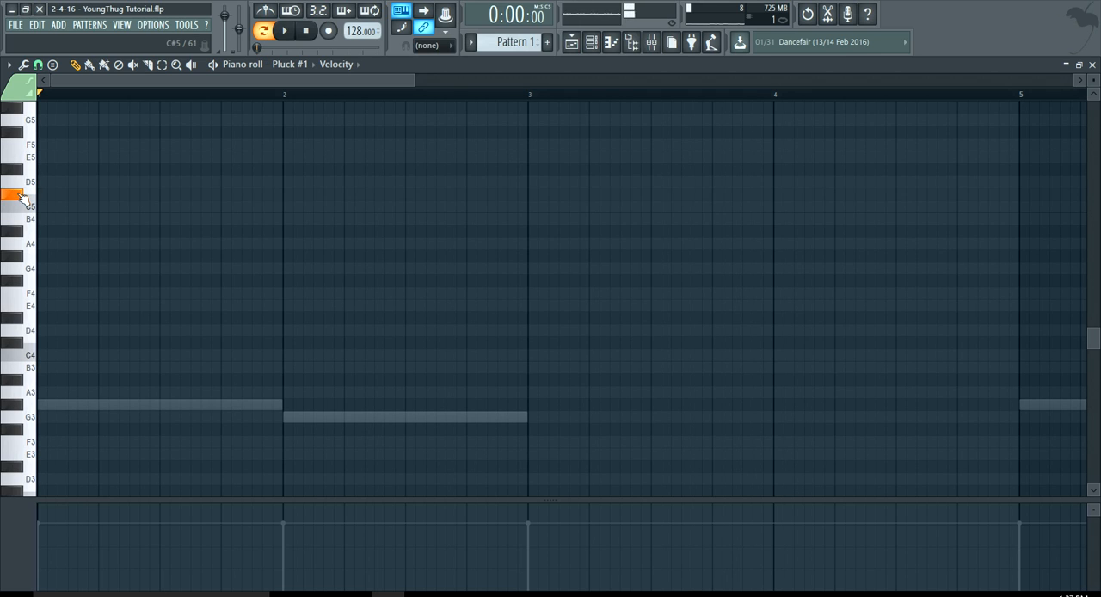
pyautogui.click(42, 206)
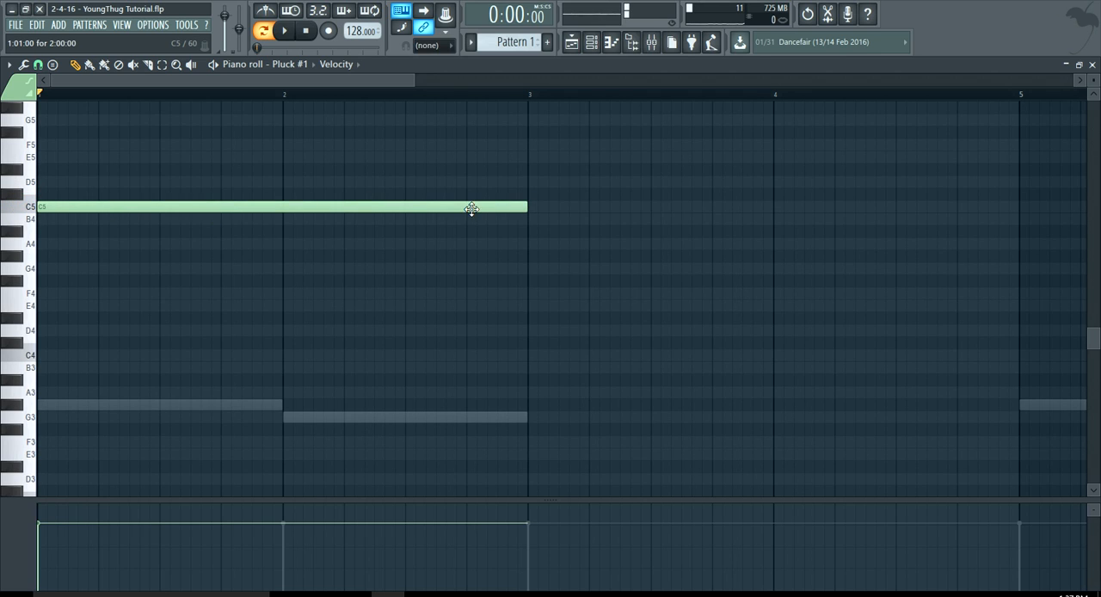
pyautogui.moveTo(471, 209); pyautogui.dragTo(59, 162)
pyautogui.scroll(3, 100, 225)
pyautogui.press('space')
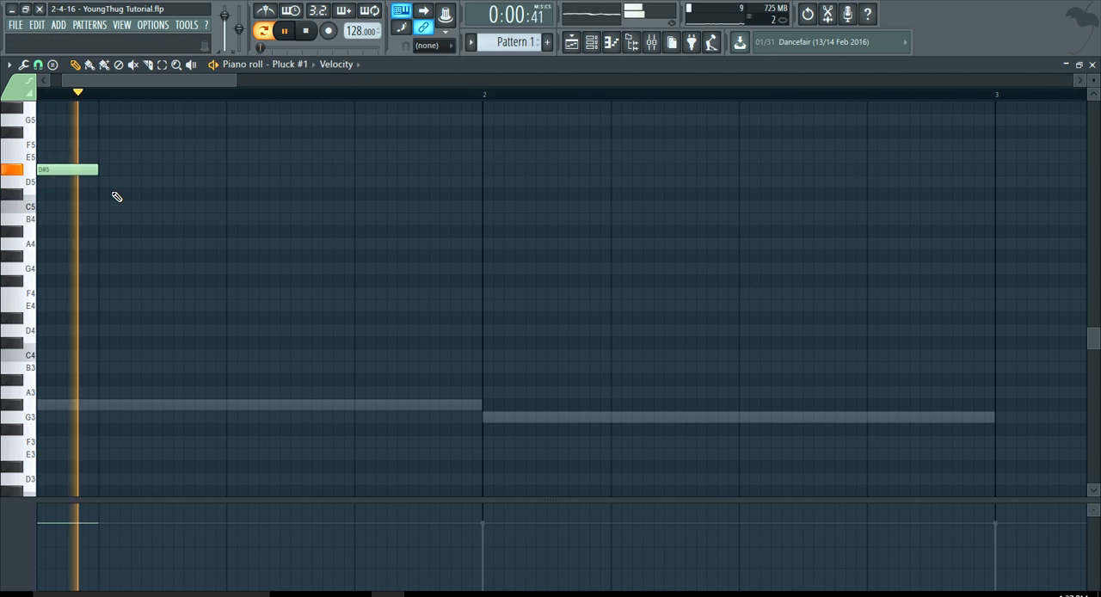
pyautogui.press('space')
# Add a one-beat D5 pluck note on beat 3 of bar 1 and play the pattern.
pyautogui.scroll(-3, 137, 204)
pyautogui.moveTo(155, 206); pyautogui.dragTo(155, 178)
pyautogui.press('space')
pyautogui.scroll(-2, 204, 192)
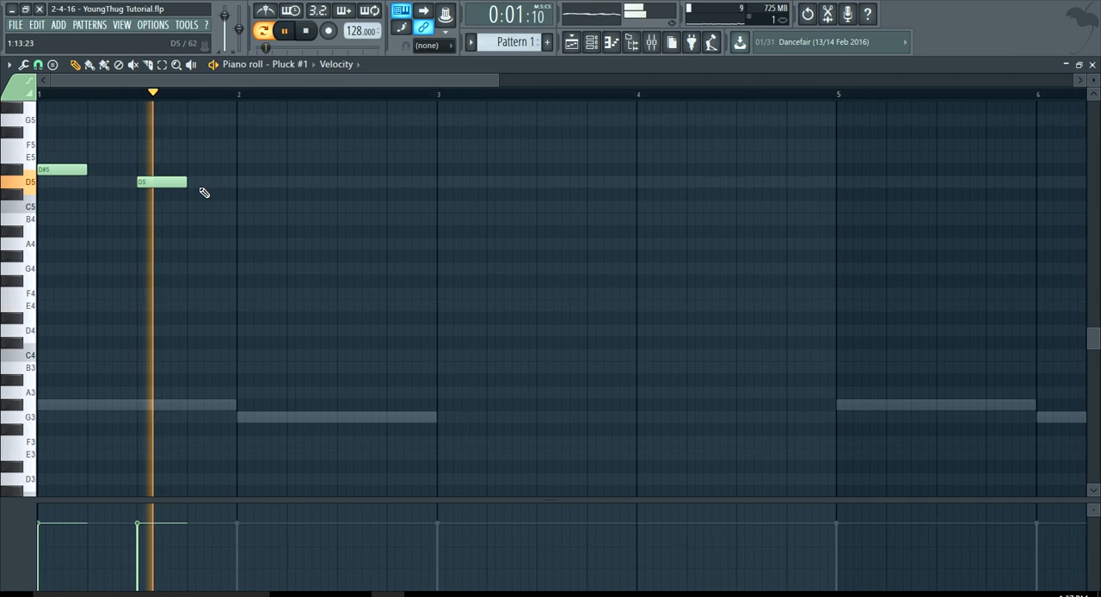
# Add one-beat pluck notes C5 at the start of bar 2 and G4 on its beat 3, then play the pattern.
pyautogui.press('space')
pyautogui.scroll(2, 238, 209)
pyautogui.click(239, 206)
pyautogui.click(405, 232)
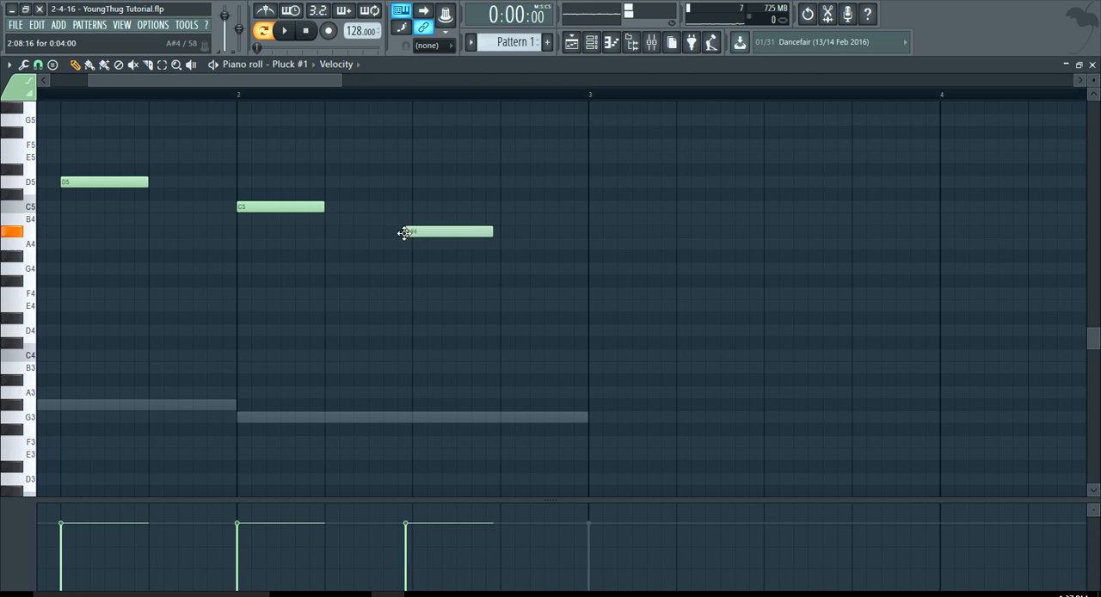
pyautogui.moveTo(405, 232); pyautogui.dragTo(422, 273)
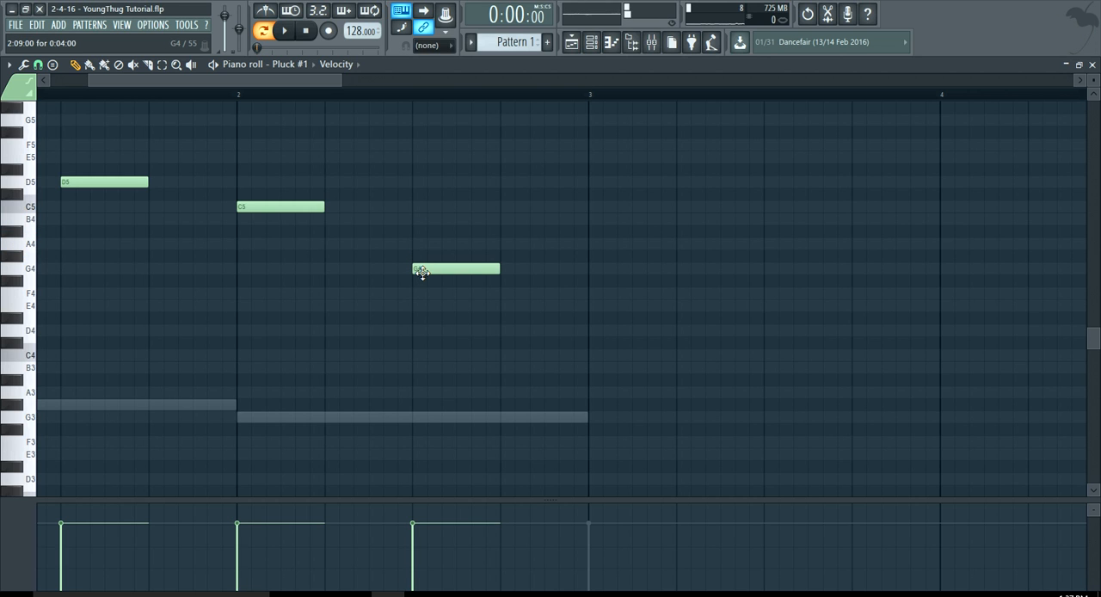
pyautogui.press('space')
pyautogui.scroll(-2, 412, 273)
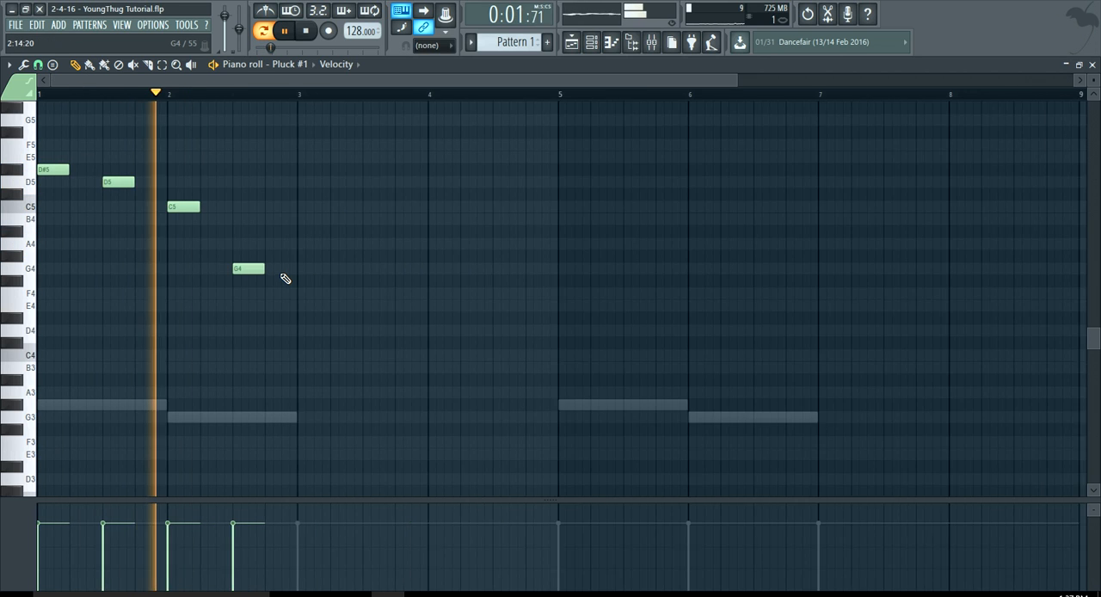
pyautogui.scroll(-1, 286, 279)
pyautogui.press('space')
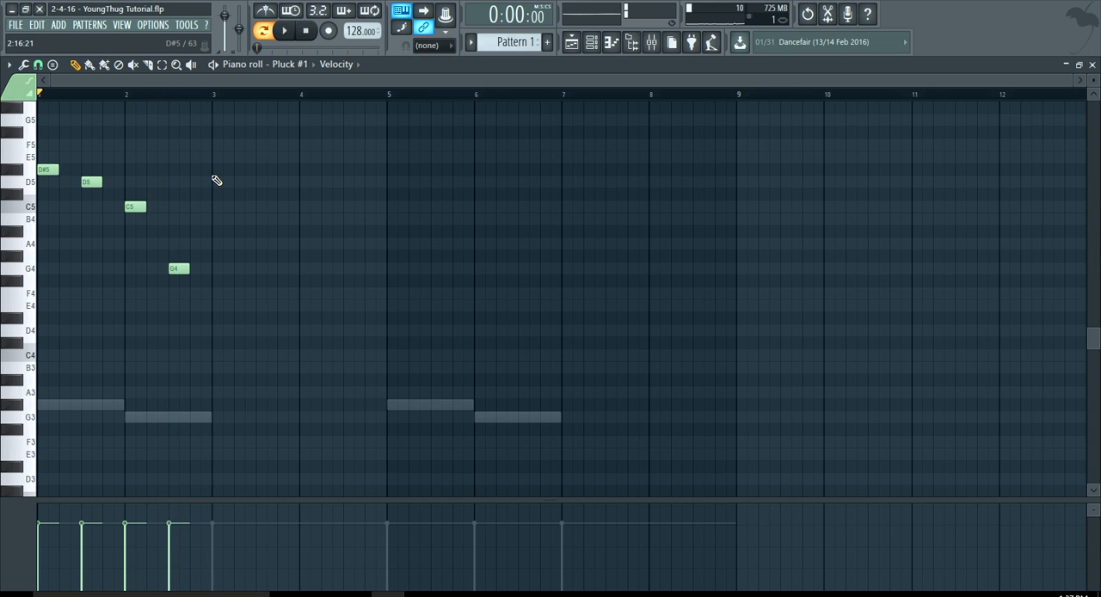
# Repeat the pluck phrase in bars 3 and 4 with one-beat D#5, D5, C5 and G4 notes placed two beats apart.
pyautogui.scroll(3, 216, 181)
pyautogui.click(214, 170)
pyautogui.scroll(-3, 277, 187)
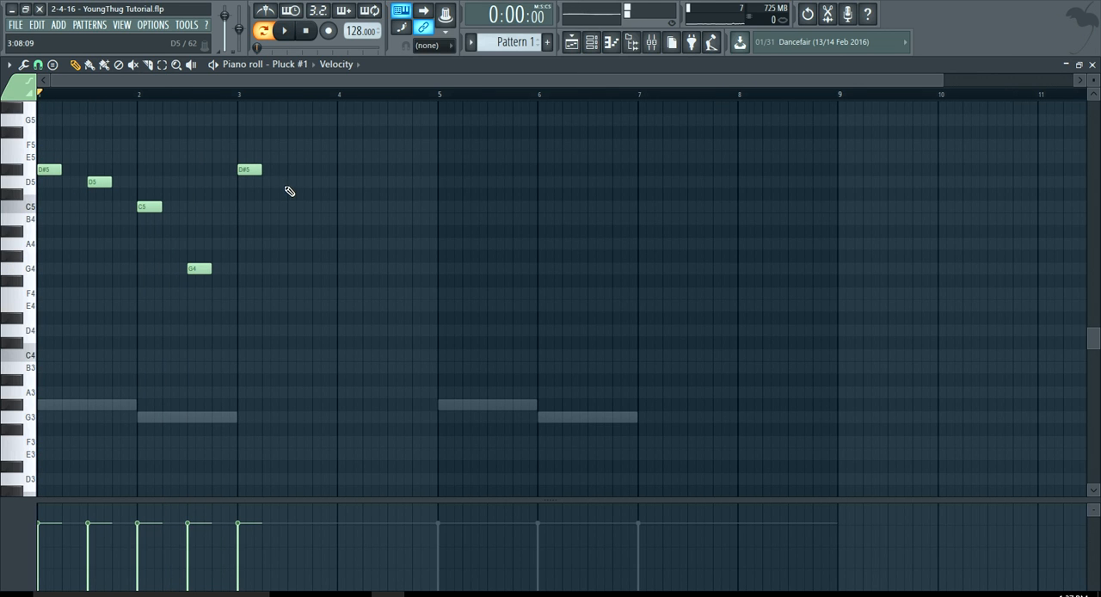
pyautogui.click(288, 182)
pyautogui.scroll(3, 342, 206)
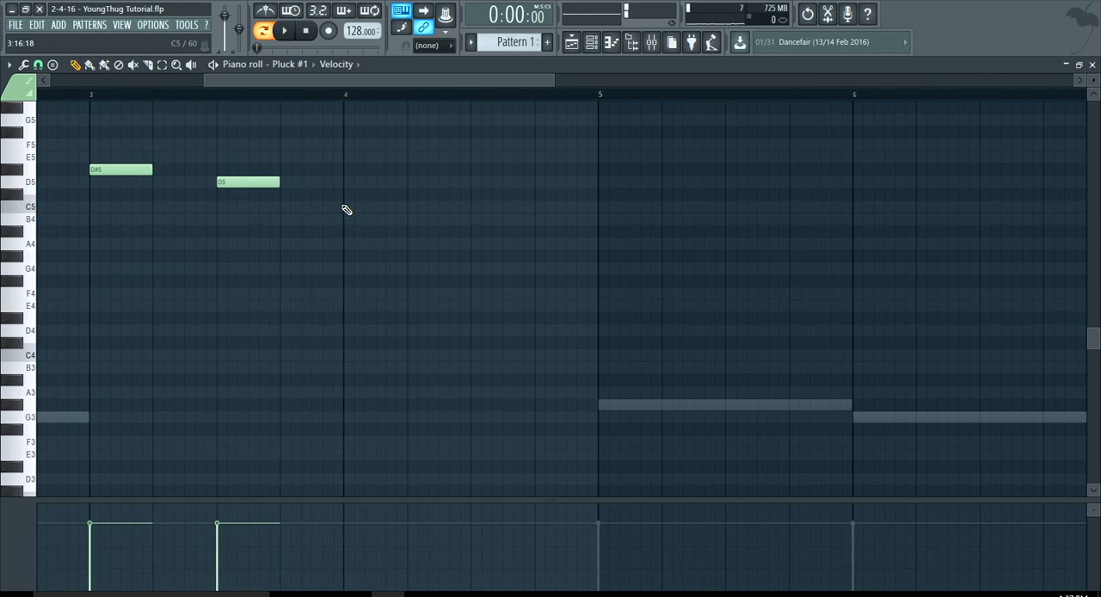
pyautogui.click(346, 210)
pyautogui.scroll(-2, 386, 266)
pyautogui.scroll(2, 386, 265)
pyautogui.click(389, 272)
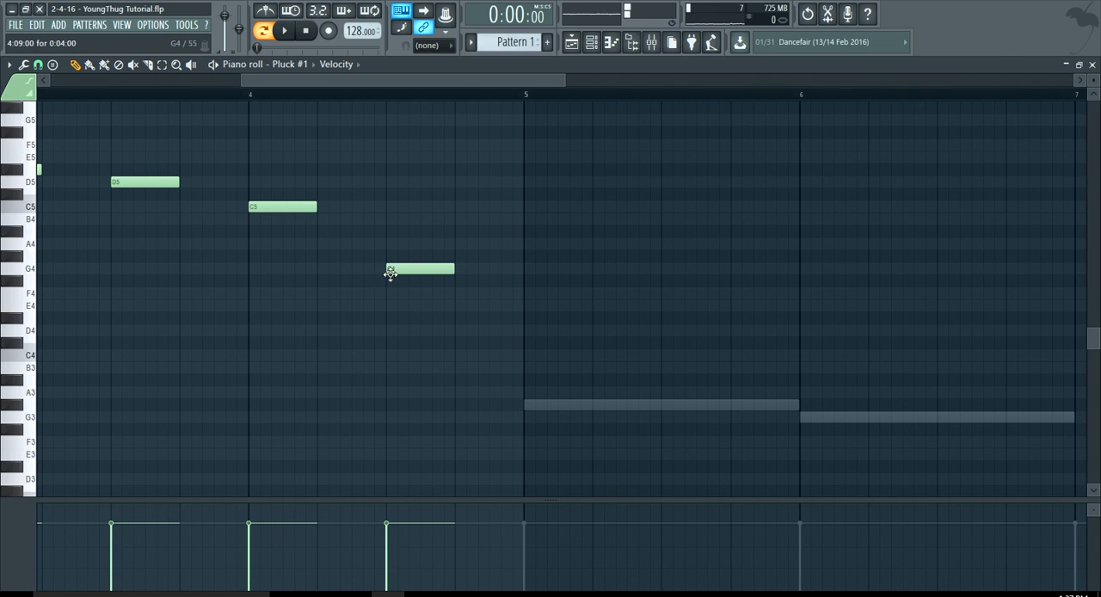
# Duplicate the whole four-bar pluck melody into bars 5 to 8.
pyautogui.scroll(-3, 389, 272)
pyautogui.hotkey('ctrl', 'a')
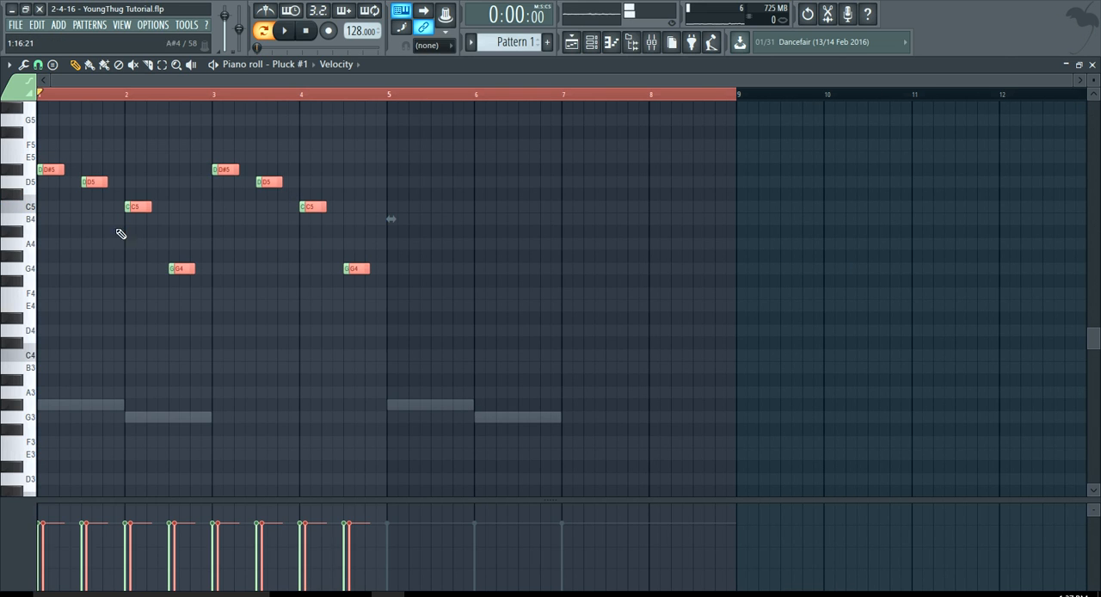
pyautogui.moveTo(52, 178); pyautogui.dragTo(401, 185)
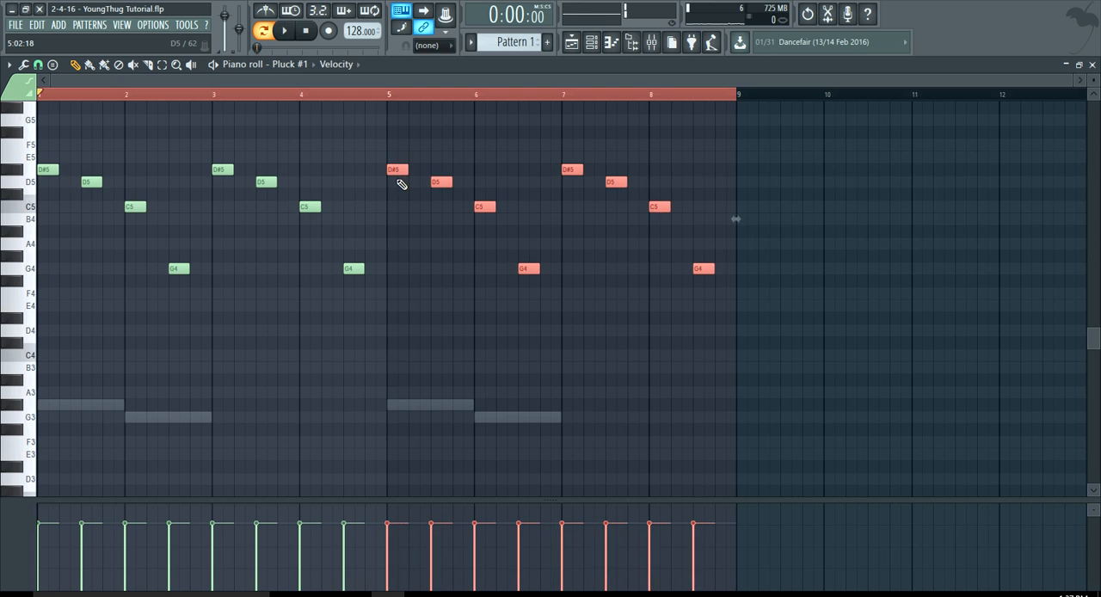
pyautogui.scroll(2, 402, 185)
pyautogui.scroll(-3, 413, 172)
# Clear the note selection, play the bass and pluck pattern, and stop playback.
pyautogui.click(311, 95)
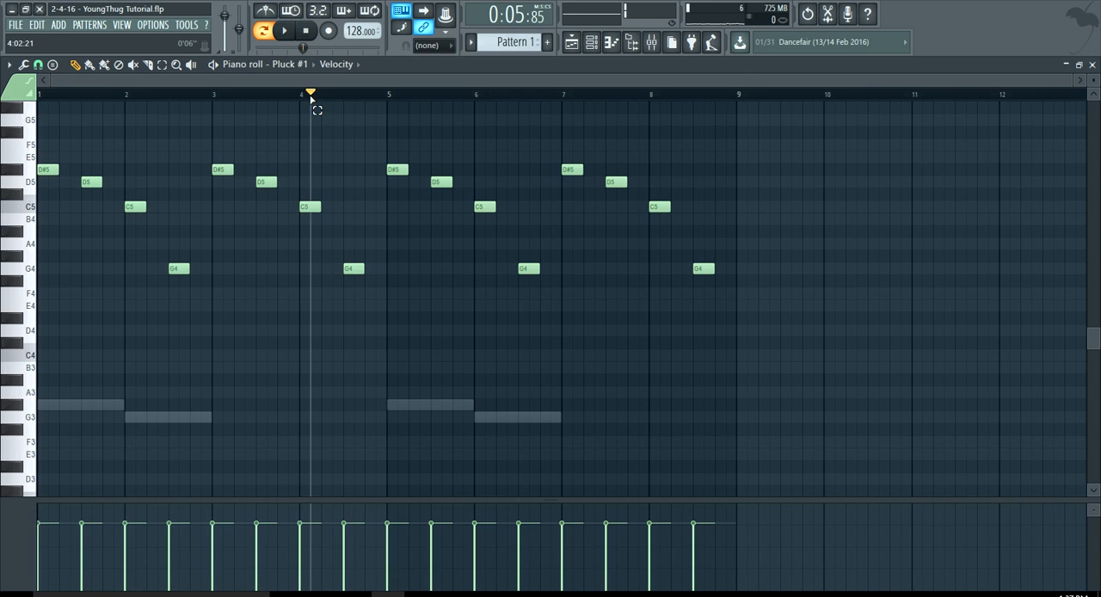
pyautogui.click(284, 30)
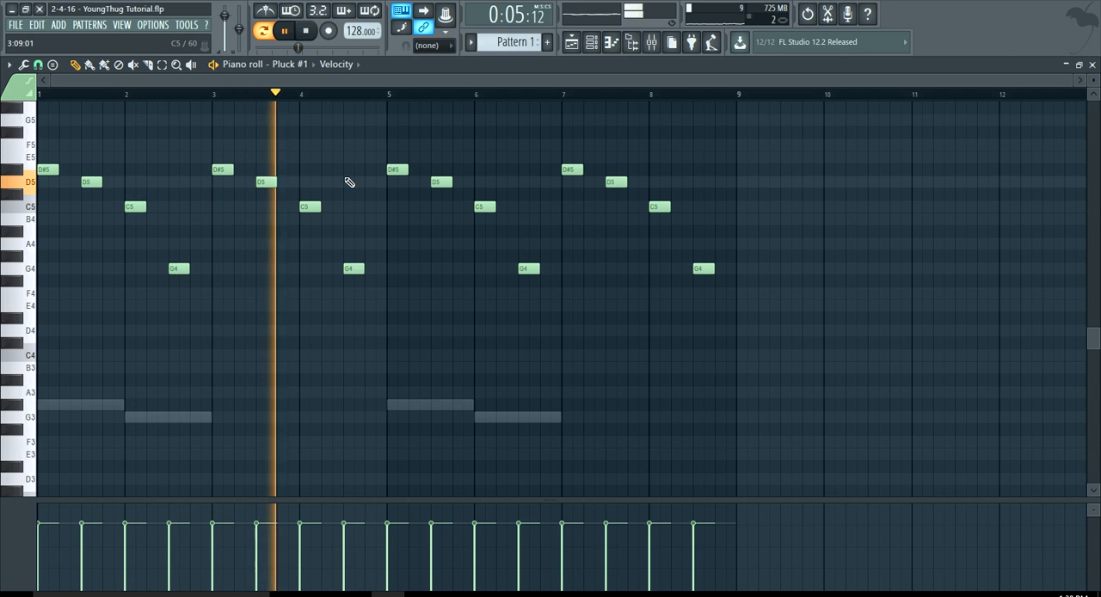
pyautogui.press('space')
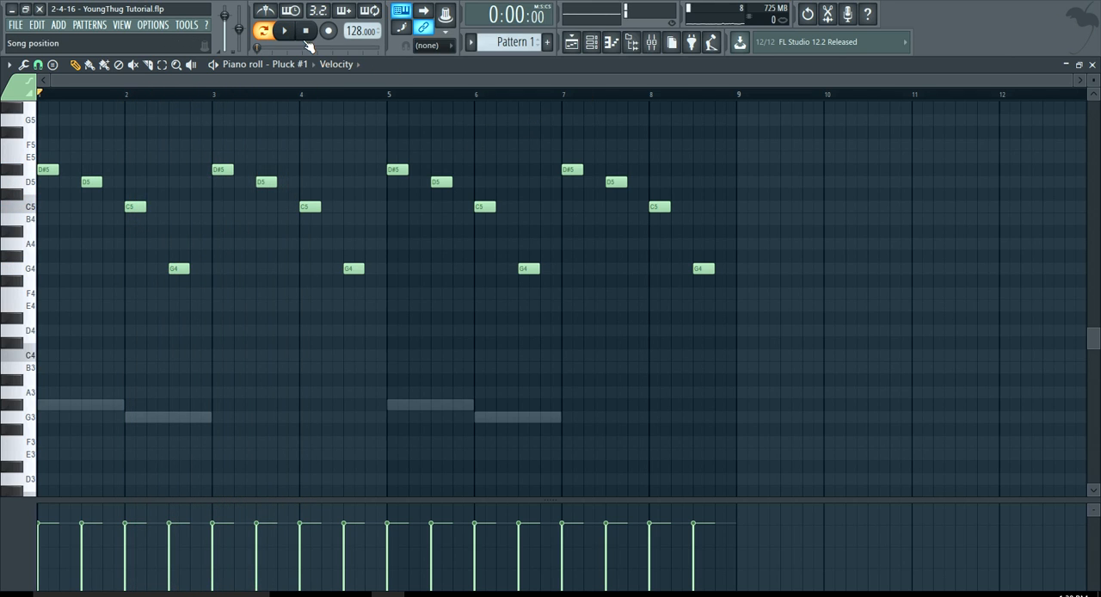
# Show the channel rack and open the piano roll of the Texture channel.
pyautogui.click(592, 43)
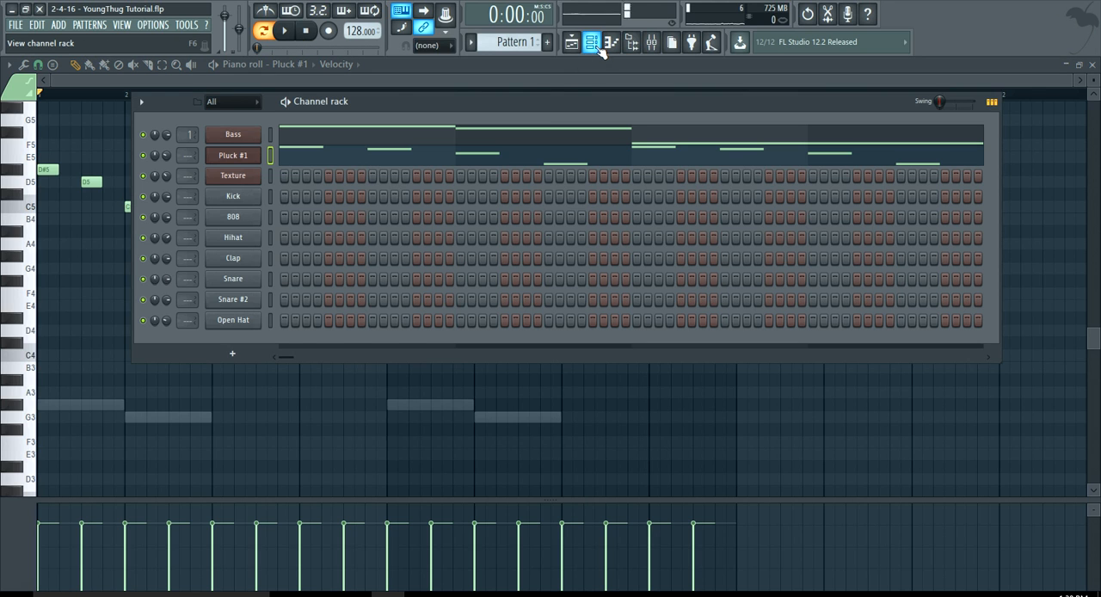
pyautogui.moveTo(545, 100); pyautogui.dragTo(546, 96)
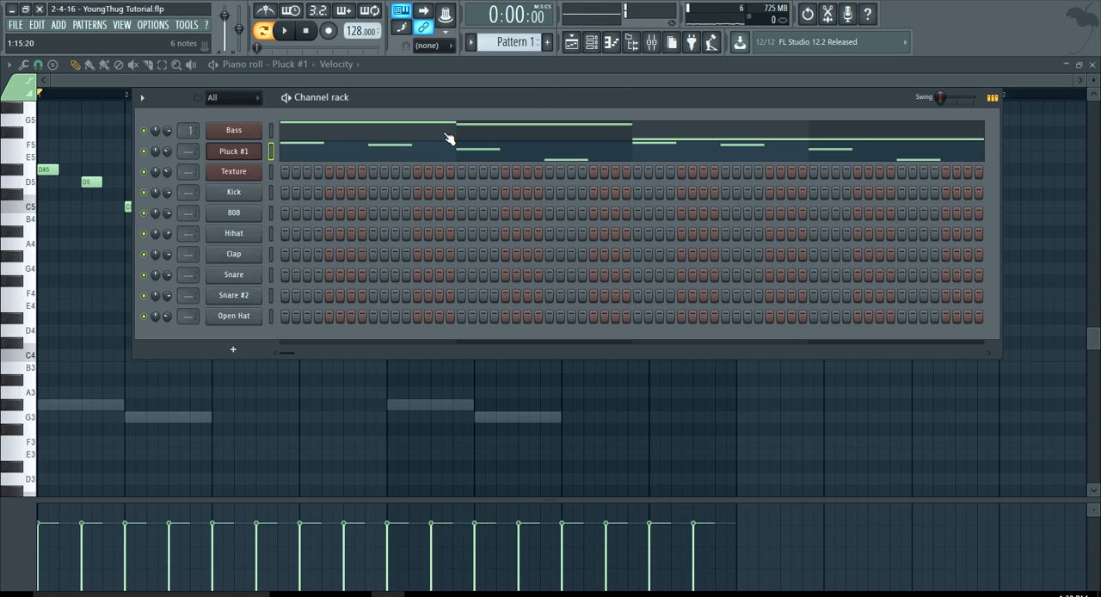
pyautogui.rightClick(250, 172)
pyautogui.click(284, 172)
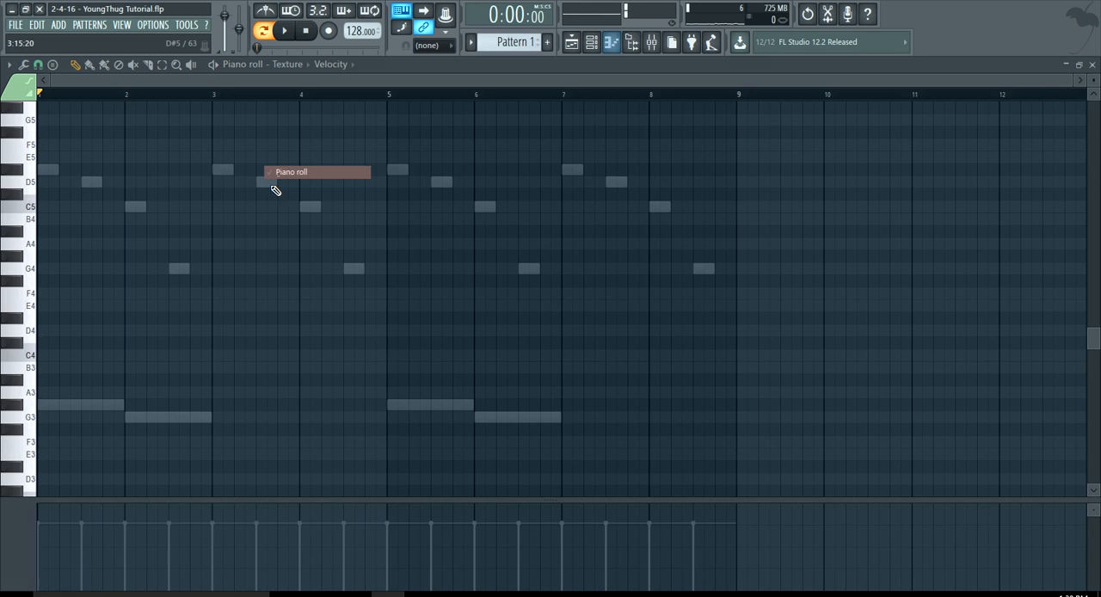
# Audition keys from D#5 down to C5 and draw a C5 texture note filling bar 1.
pyautogui.click(22, 176)
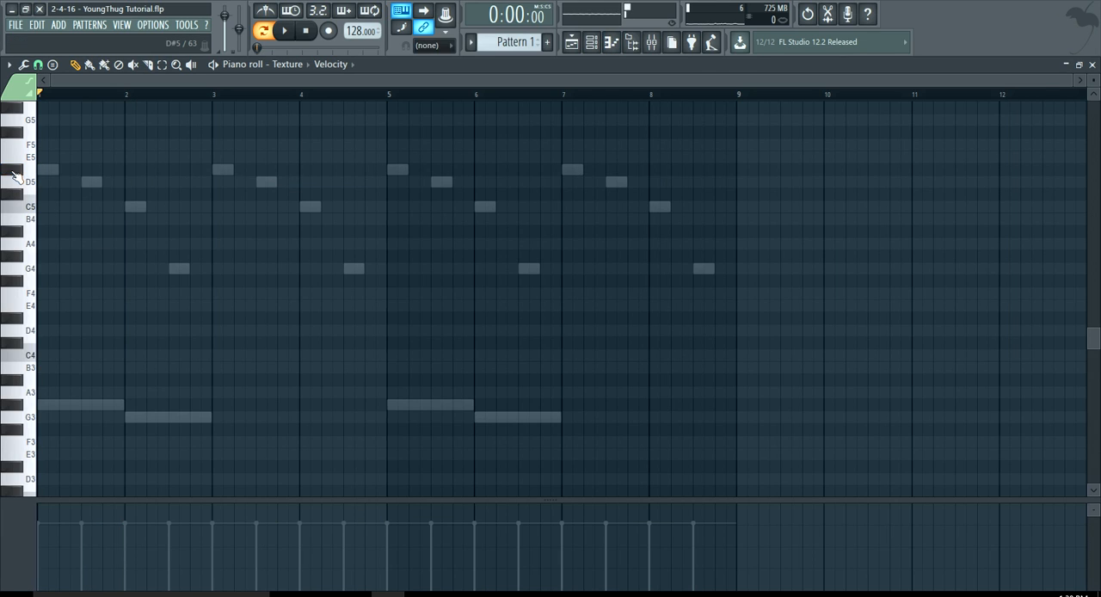
pyautogui.click(22, 176)
pyautogui.click(21, 175)
pyautogui.click(22, 183)
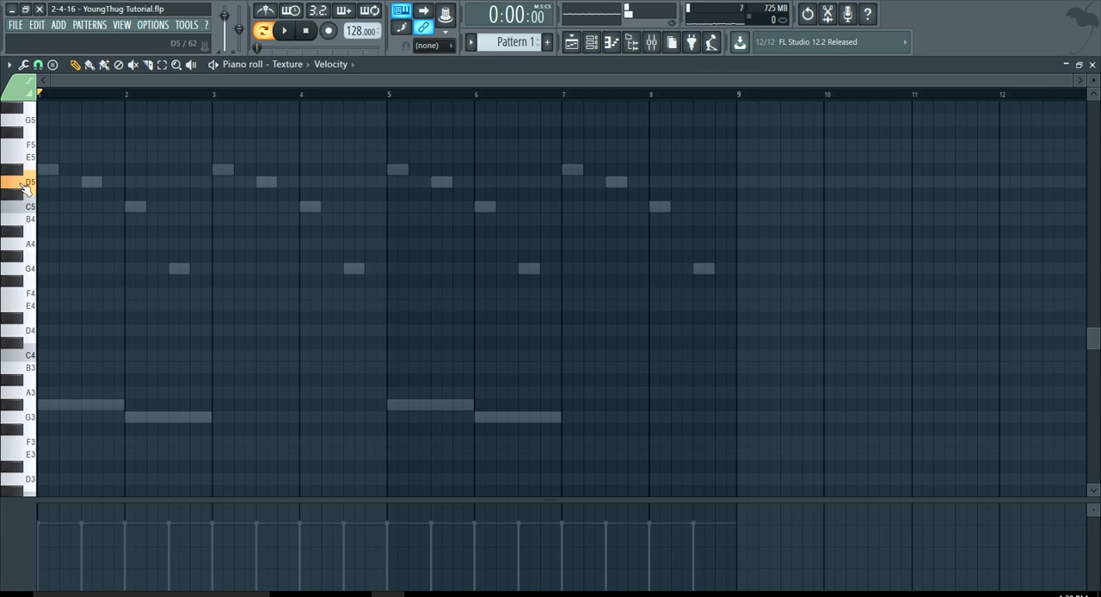
pyautogui.click(19, 200)
pyautogui.click(21, 211)
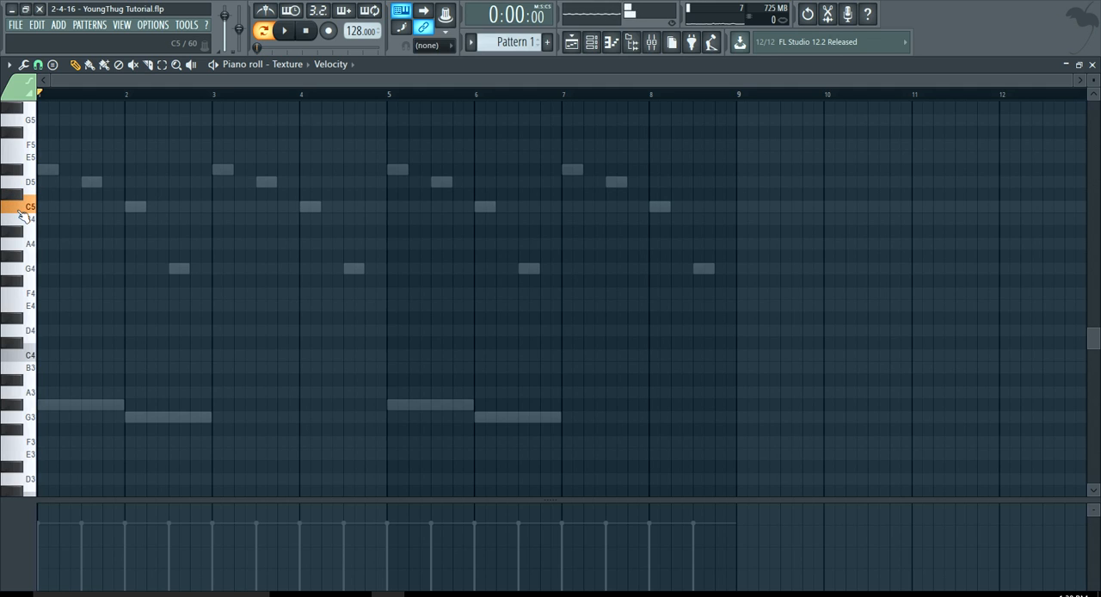
pyautogui.click(47, 208)
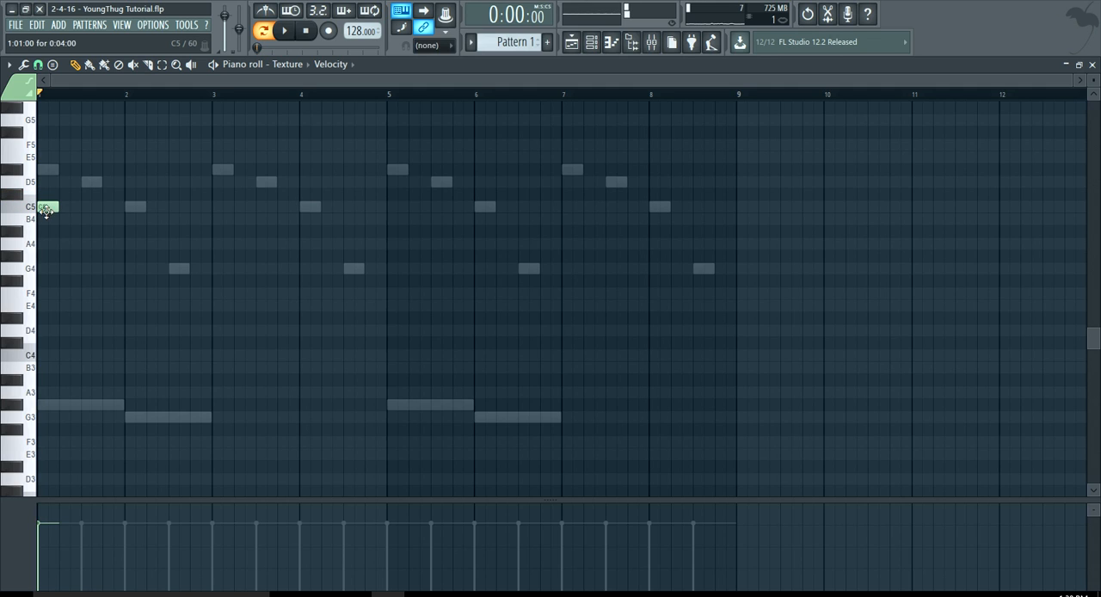
pyautogui.moveTo(56, 211); pyautogui.dragTo(120, 231)
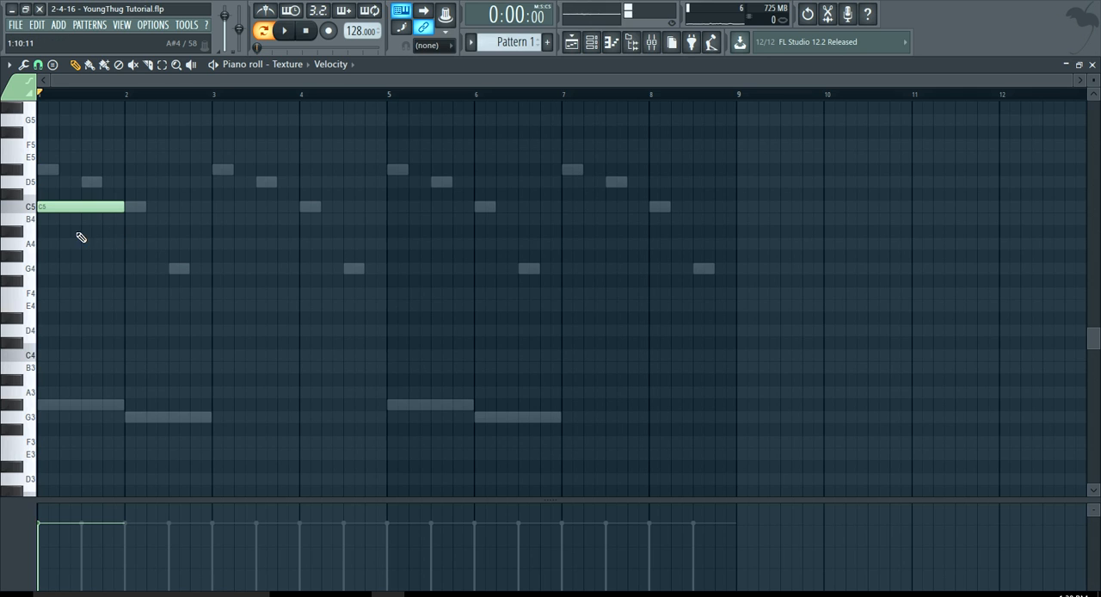
pyautogui.scroll(3, 61, 234)
pyautogui.scroll(-3, 64, 235)
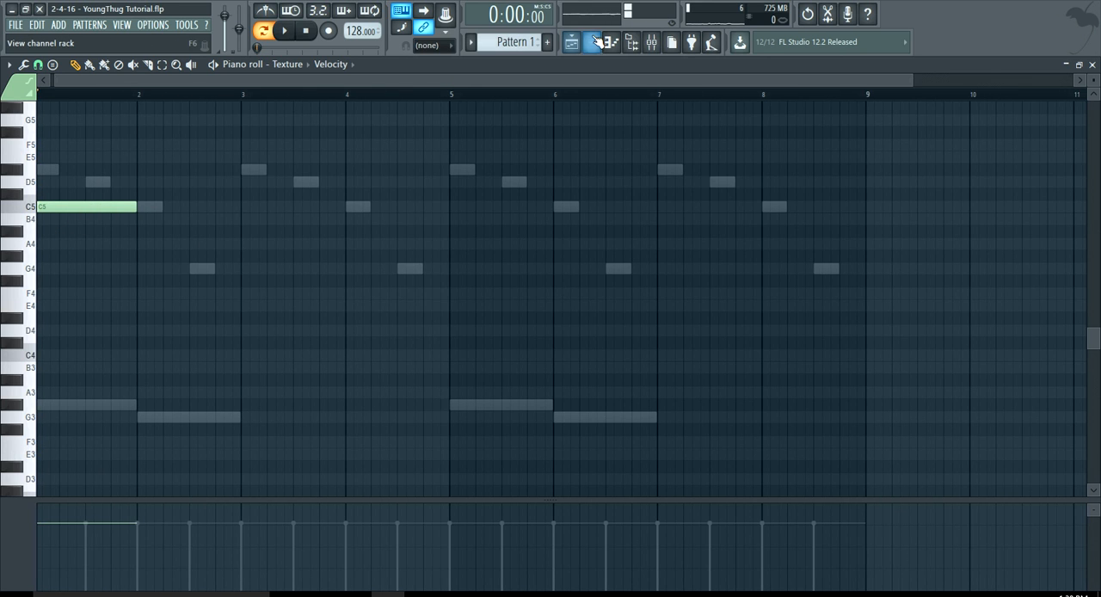
# Open the Texture instrument, expand its full synth editor to examine the LEAD Space preset's settings, and close it.
pyautogui.click(592, 42)
pyautogui.click(233, 171)
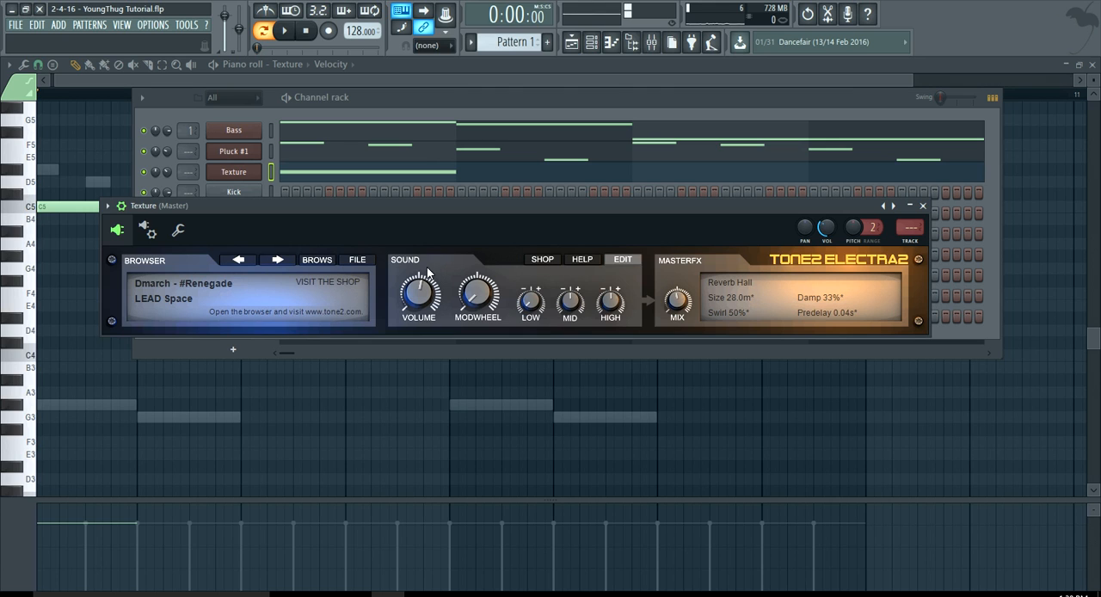
pyautogui.moveTo(559, 209); pyautogui.dragTo(590, 76)
pyautogui.click(645, 218)
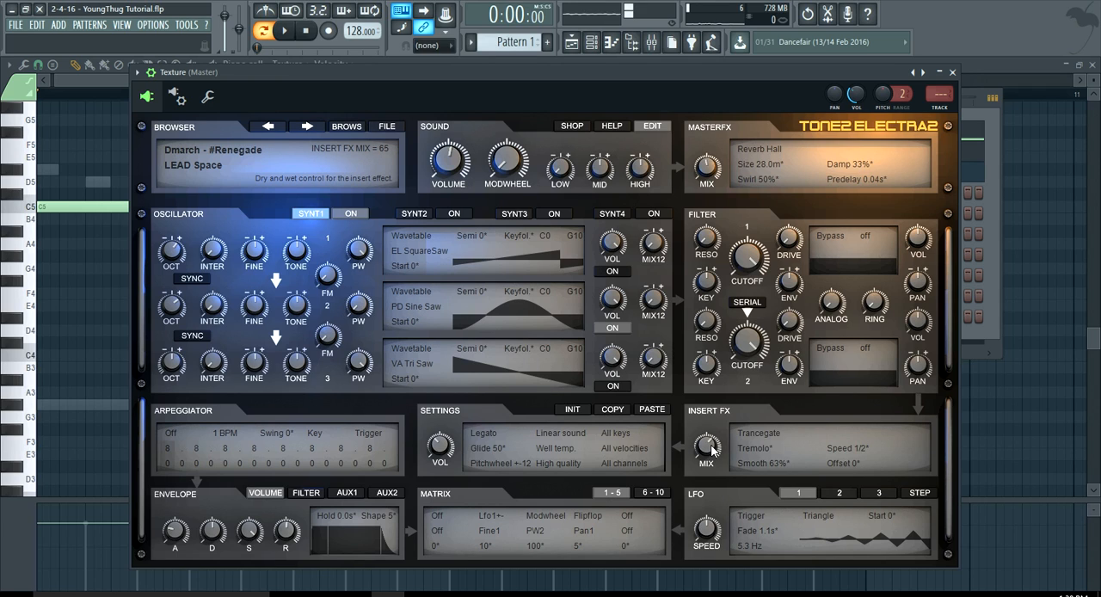
pyautogui.click(288, 36)
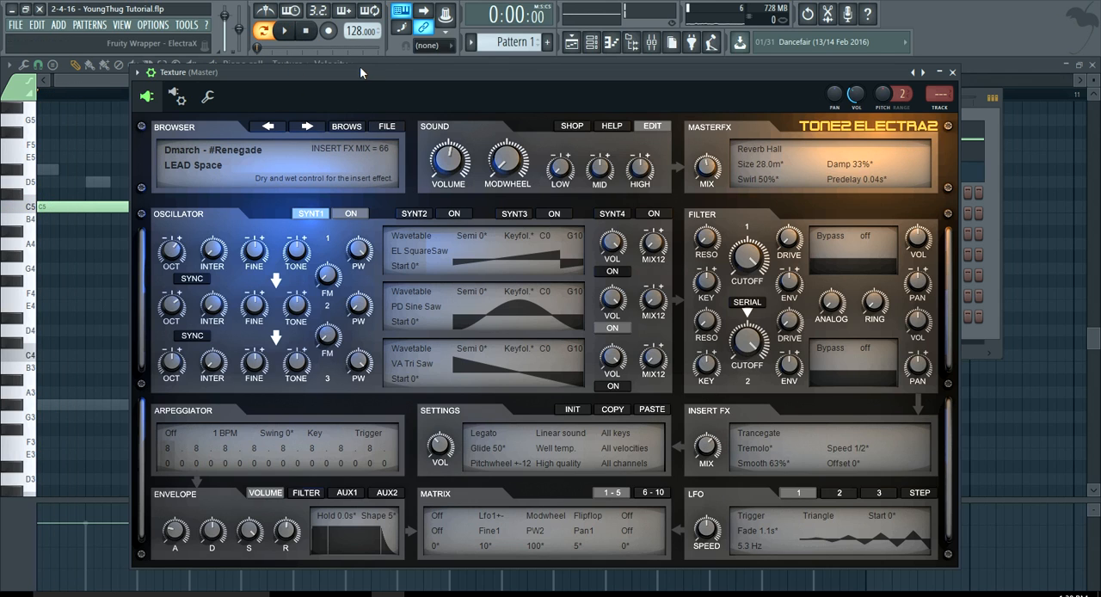
pyautogui.click(288, 36)
pyautogui.click(304, 35)
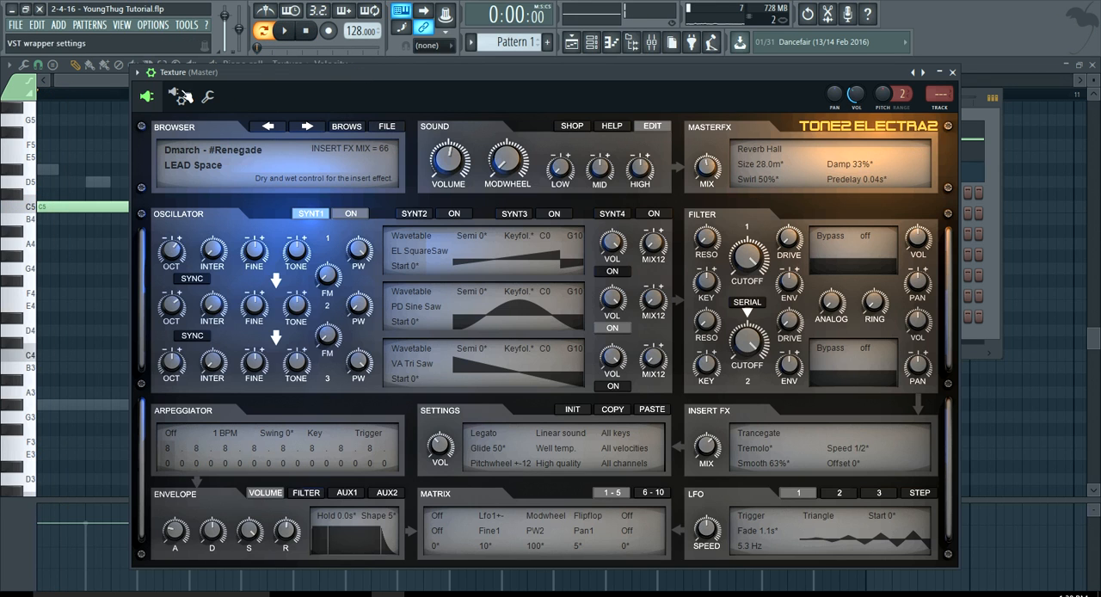
pyautogui.press('Escape')
# During playback, add one-bar texture notes D5 in bar 2, D#5 in bar 3 and F5 in bar 4, then stop.
pyautogui.press('space')
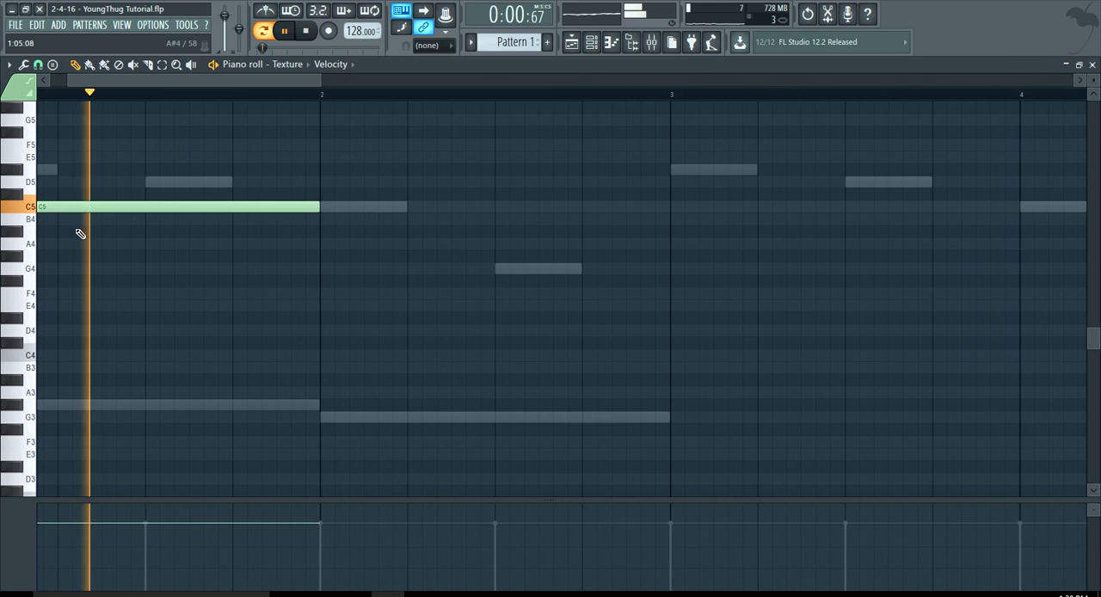
pyautogui.click(326, 181)
pyautogui.scroll(-2, 405, 191)
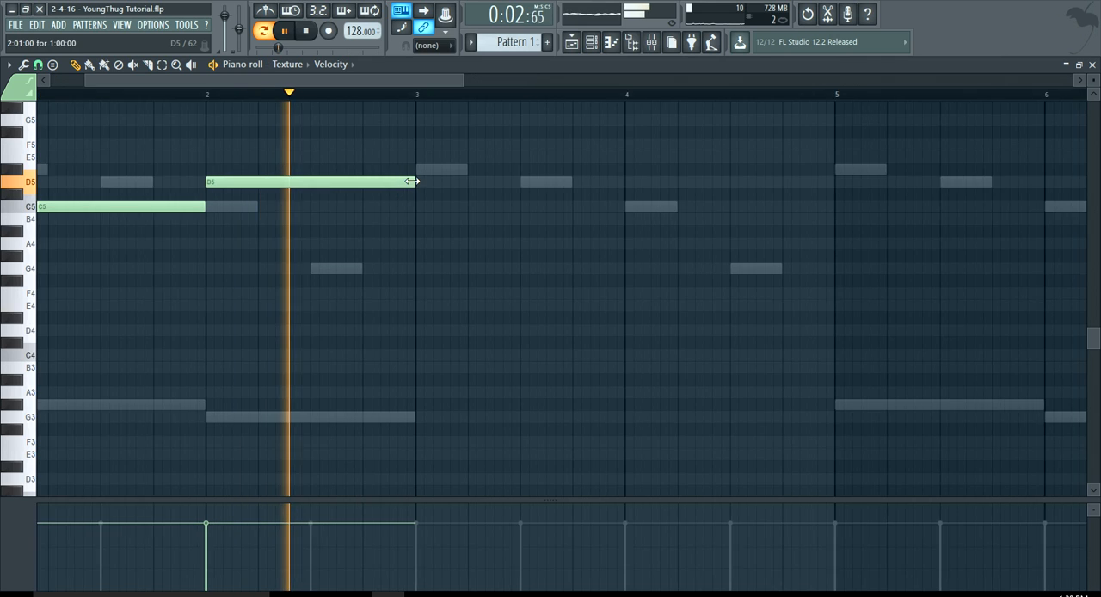
pyautogui.scroll(4, 412, 182)
pyautogui.click(420, 169)
pyautogui.scroll(-5, 488, 210)
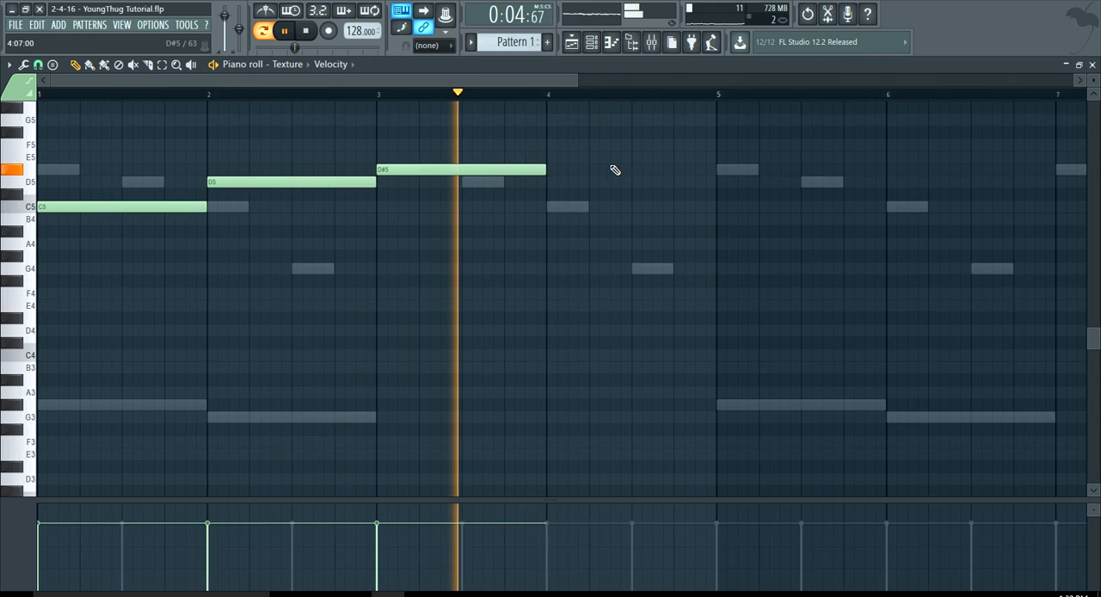
pyautogui.scroll(3, 614, 170)
pyautogui.click(529, 142)
pyautogui.press('space')
pyautogui.scroll(-2, 539, 144)
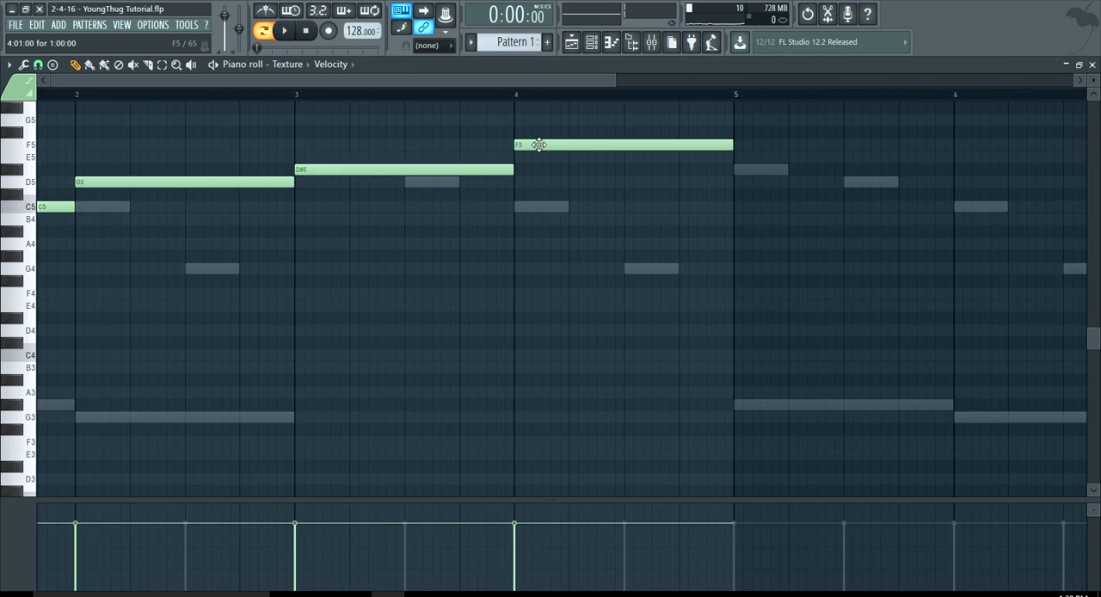
# Duplicate the four-bar texture line into bars 5 to 8.
pyautogui.scroll(-3, 310, 189)
pyautogui.hotkey('ctrl', 'a')
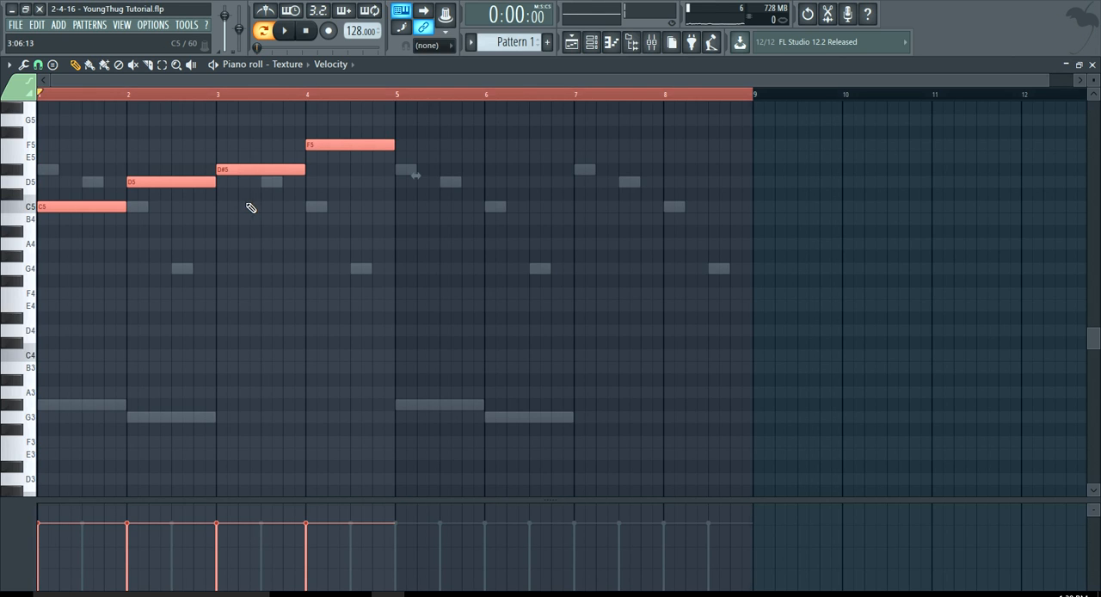
pyautogui.scroll(2, 224, 196)
pyautogui.scroll(-2, 225, 196)
pyautogui.click(358, 170)
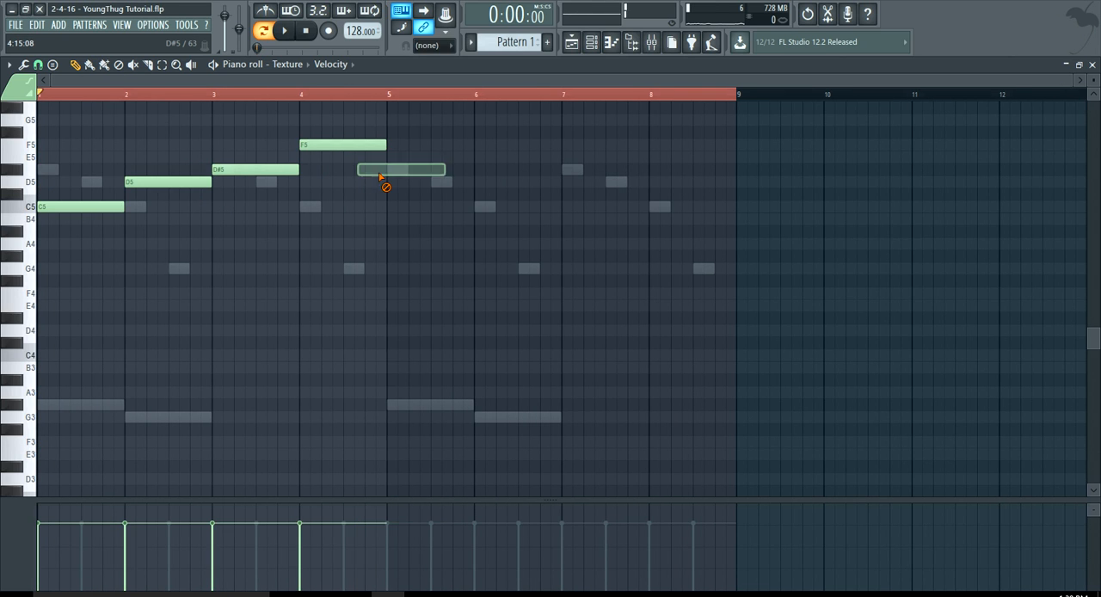
pyautogui.hotkey('ctrl', 'v')
pyautogui.hotkey('shift', 'Right')
pyautogui.moveTo(103, 203); pyautogui.dragTo(432, 209)
pyautogui.scroll(2, 339, 207)
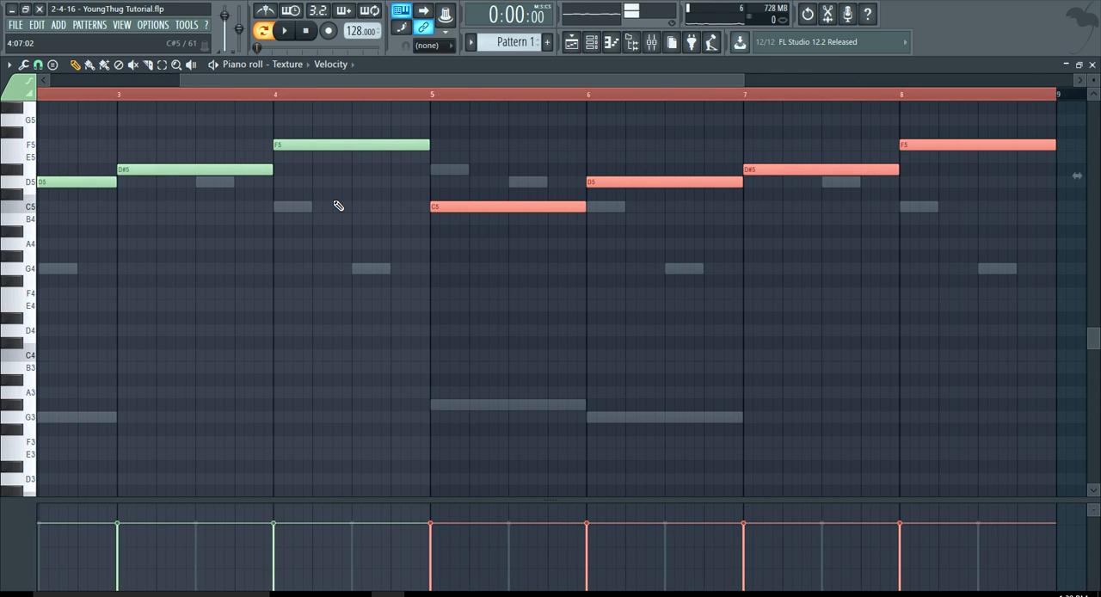
pyautogui.scroll(-2, 339, 207)
# Deselect the notes, play the pattern from the start and show the channel rack.
pyautogui.doubleClick(264, 95)
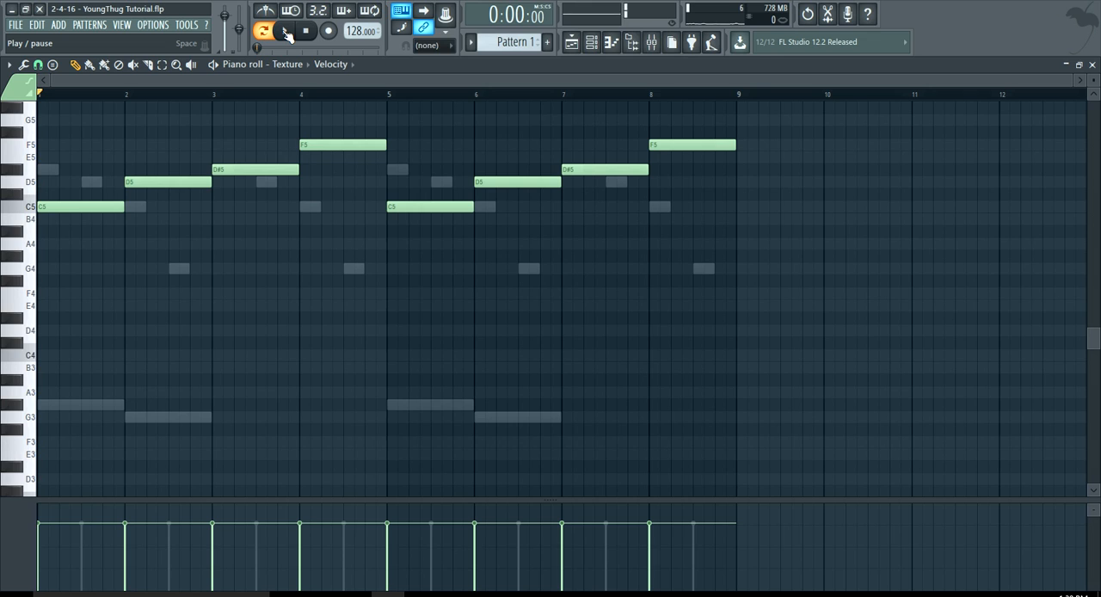
pyautogui.click(287, 33)
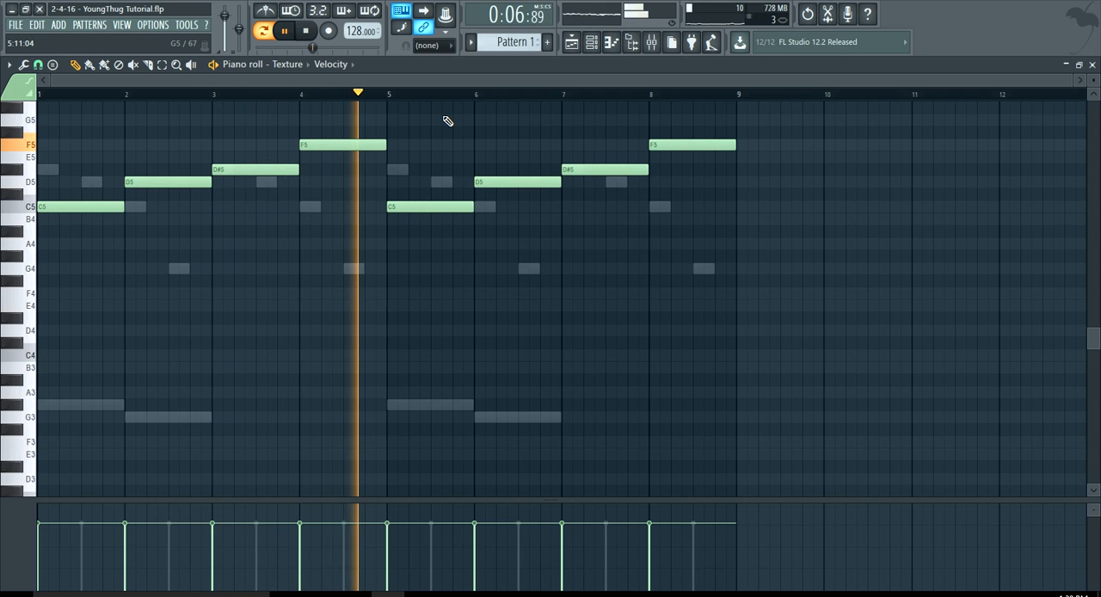
pyautogui.click(612, 41)
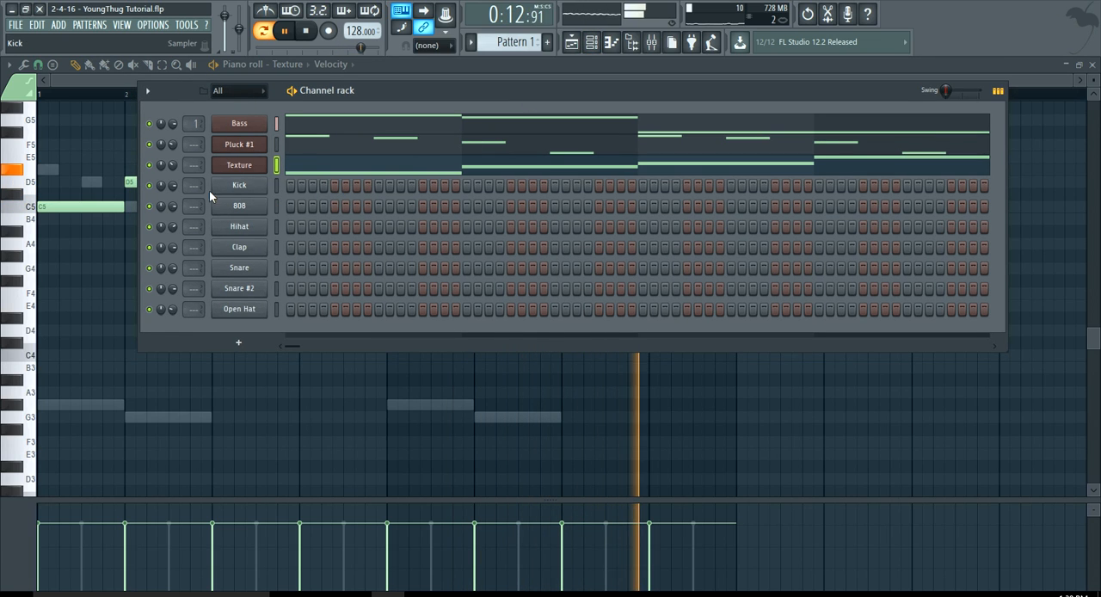
# Place claps on step 9 of bars 1 to 4 and layer snares on step 9 of bars 2 and 4.
pyautogui.press('space')
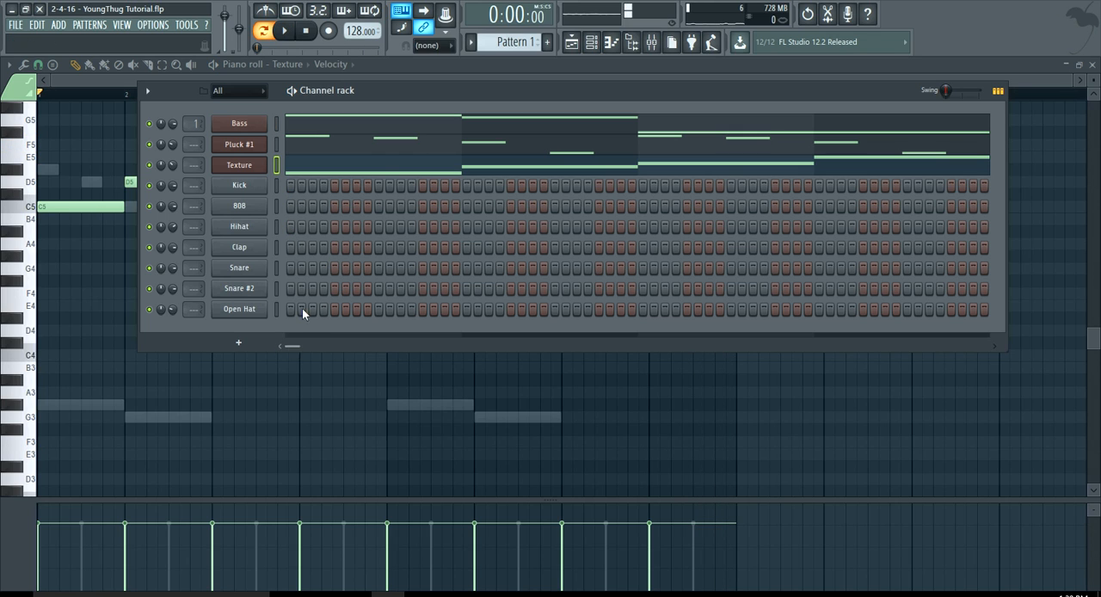
pyautogui.click(377, 248)
pyautogui.press('space')
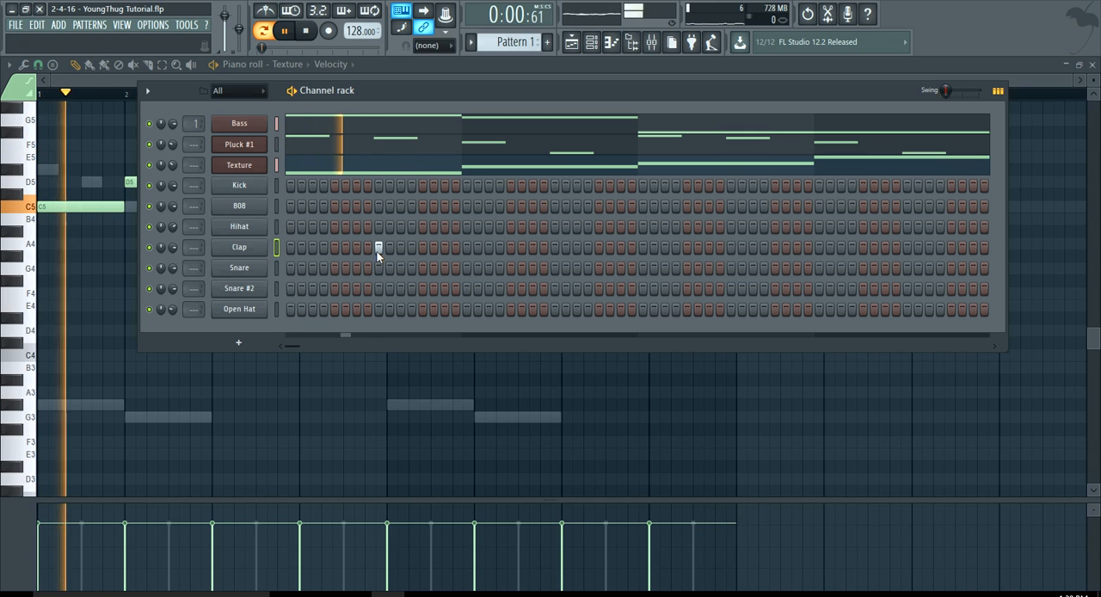
pyautogui.click(555, 248)
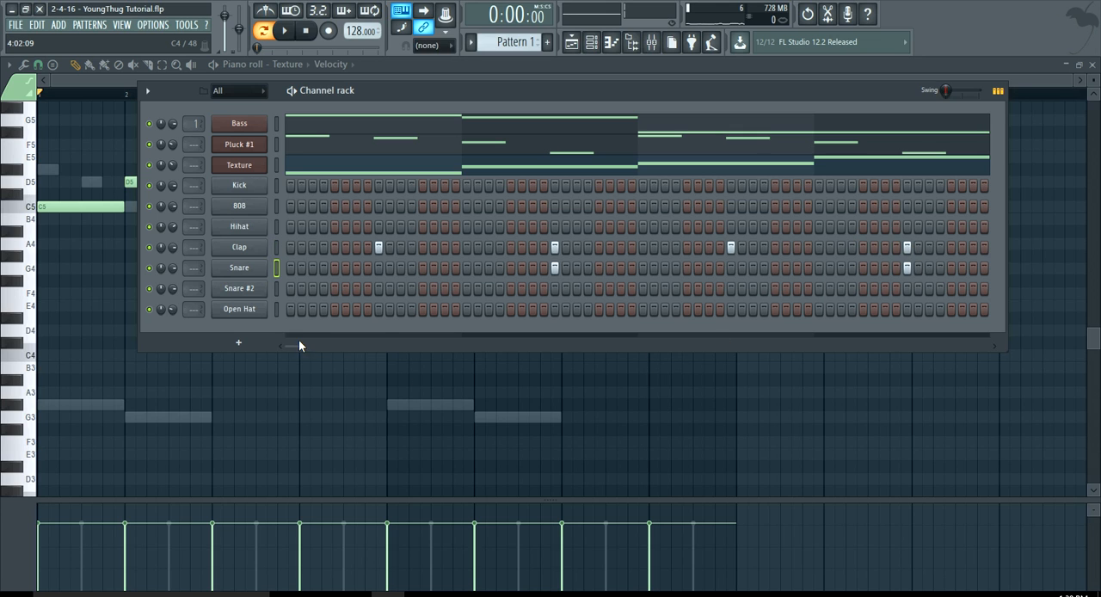
# Continue the clap on step 9 of each following bar and the snare on step 9 of every second bar.
pyautogui.moveTo(299, 341); pyautogui.dragTo(435, 330)
pyautogui.moveTo(304, 333); pyautogui.dragTo(809, 332)
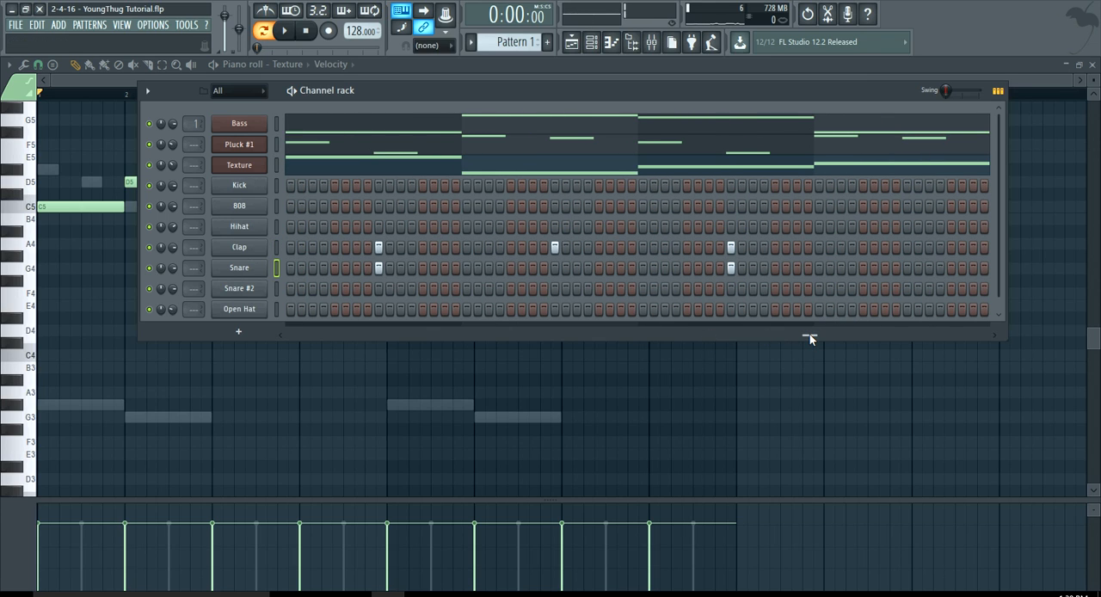
pyautogui.moveTo(809, 338); pyautogui.dragTo(923, 402)
pyautogui.moveTo(932, 348); pyautogui.dragTo(291, 345)
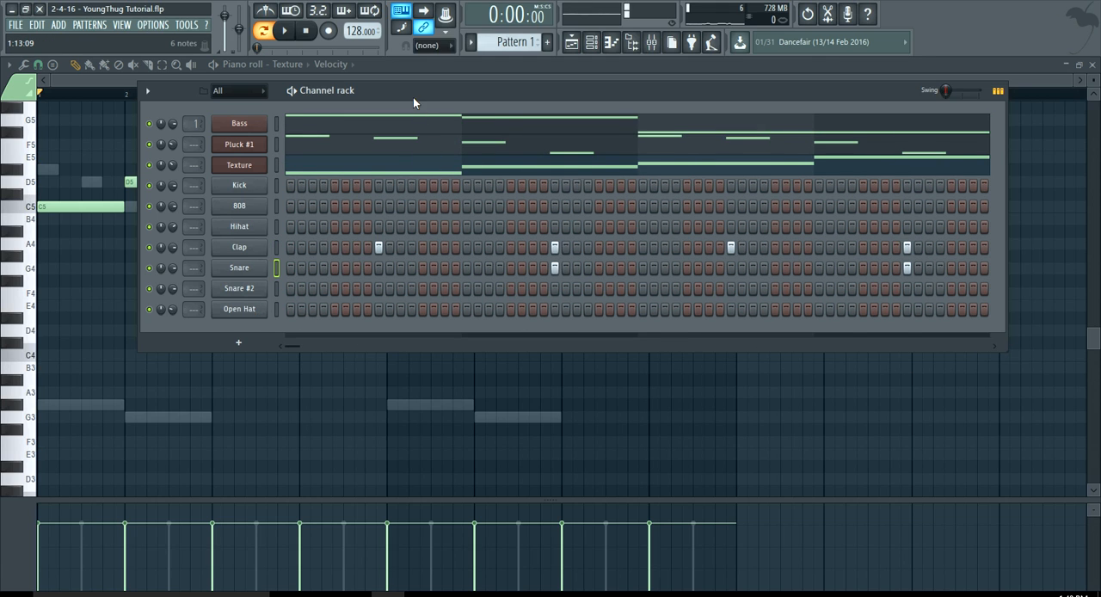
pyautogui.moveTo(413, 102); pyautogui.dragTo(424, 104)
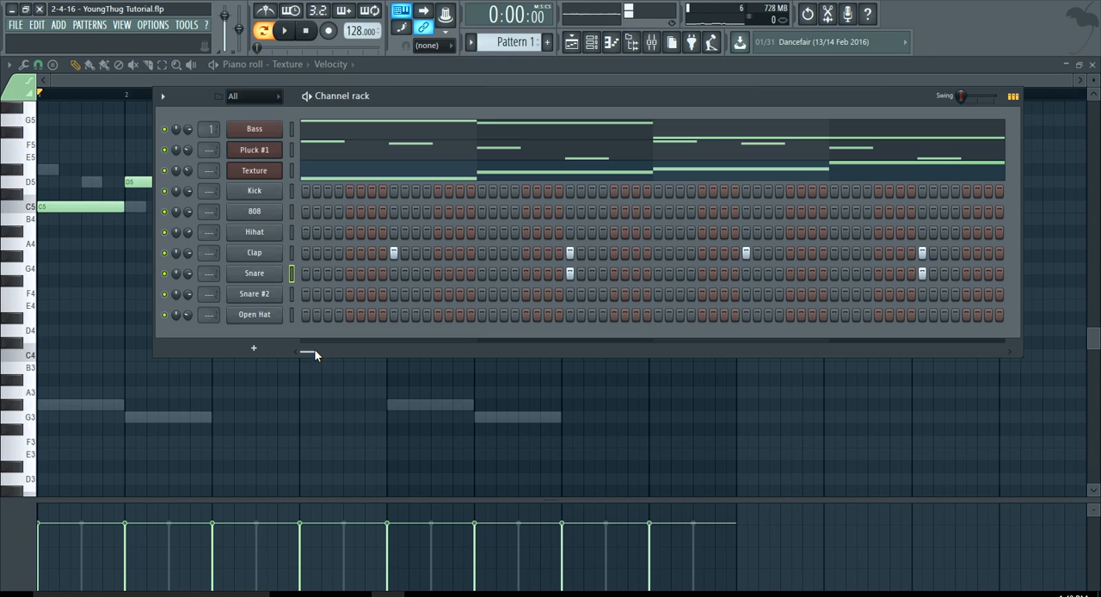
# Try entering Open Hat hits by hand on steps 1 and 9 of bars 1 to 4 during playback.
pyautogui.press('space')
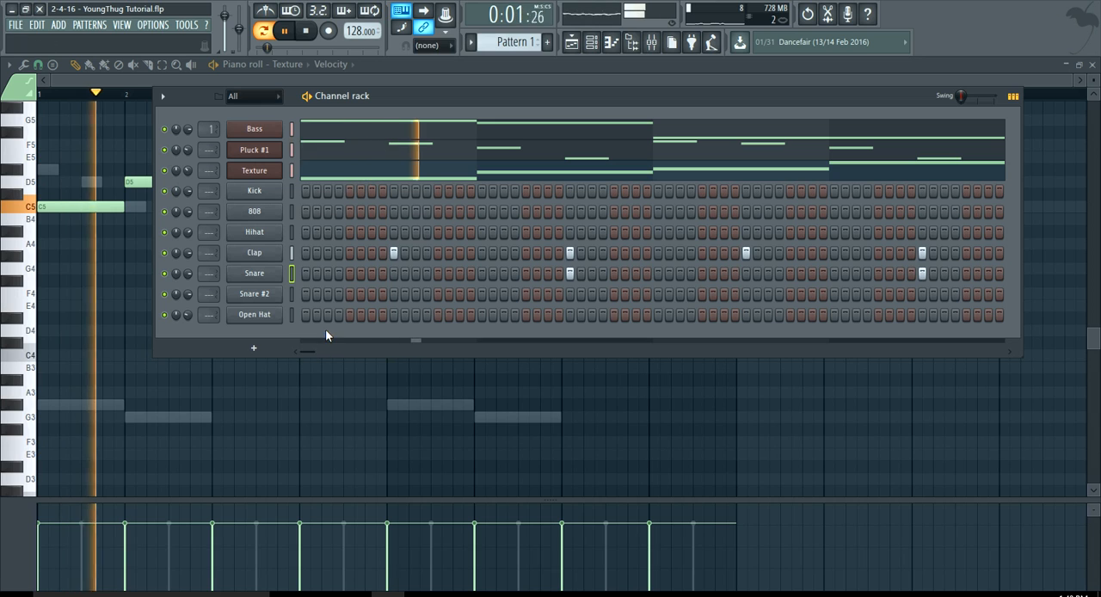
pyautogui.click(305, 315)
pyautogui.press('space')
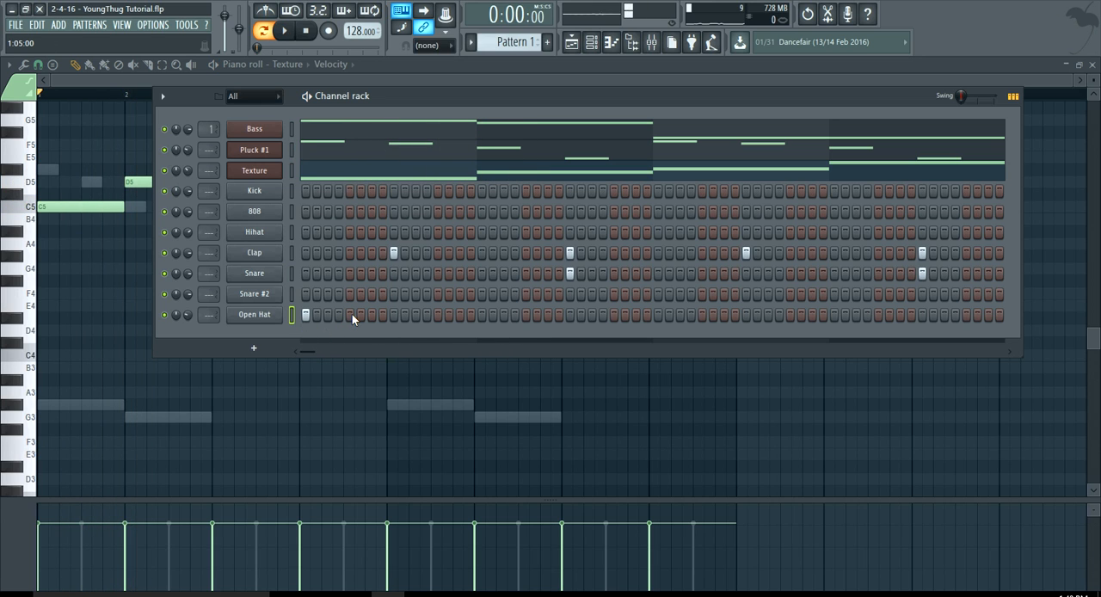
pyautogui.press('space')
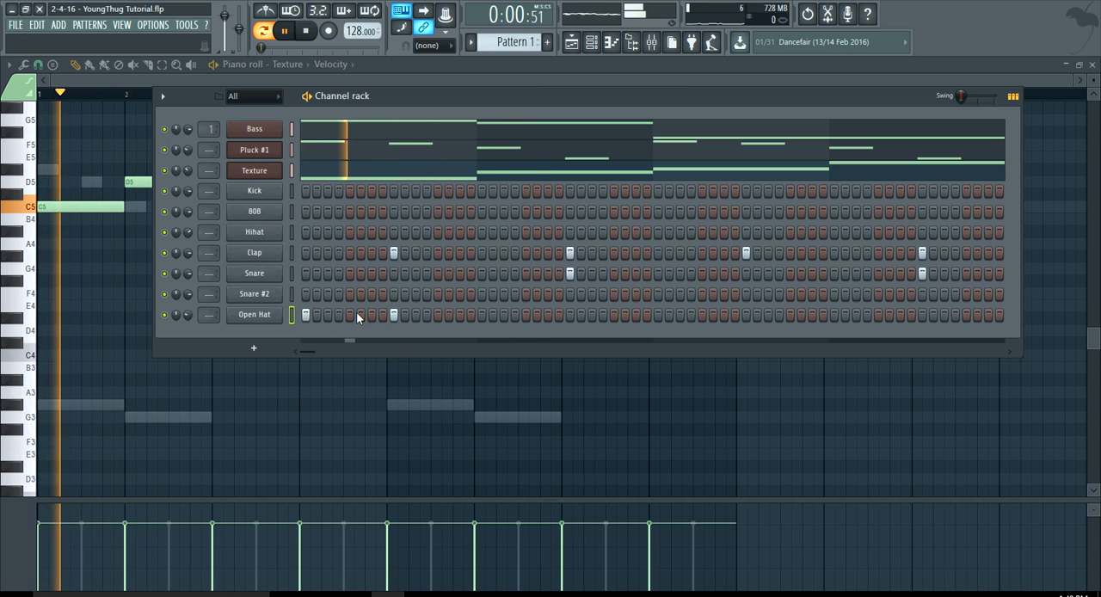
pyautogui.click(481, 314)
pyautogui.click(569, 315)
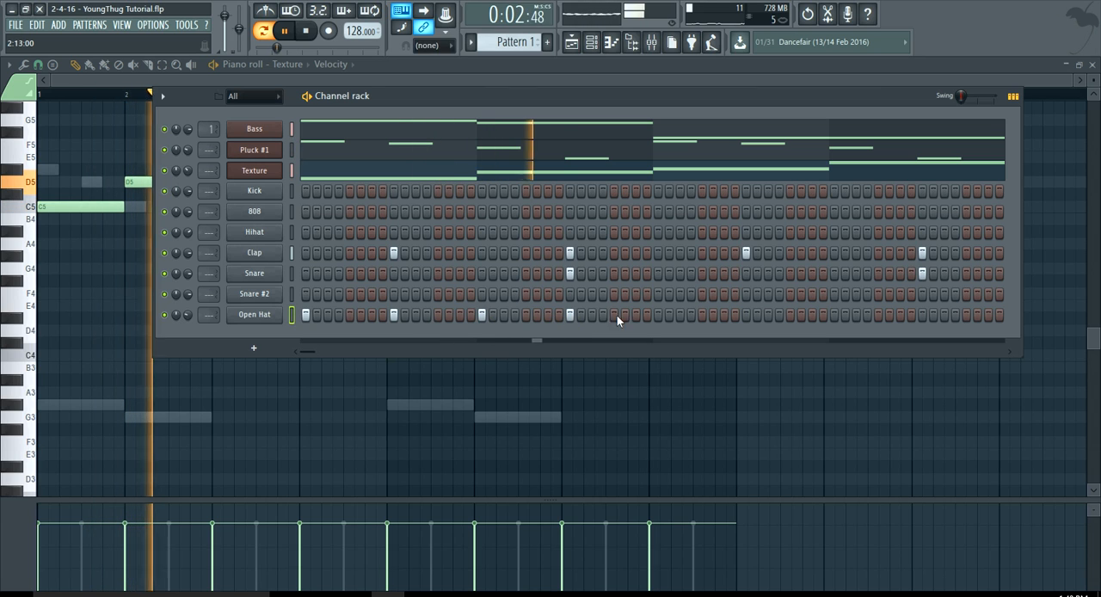
pyautogui.click(657, 315)
pyautogui.click(745, 315)
pyautogui.click(834, 314)
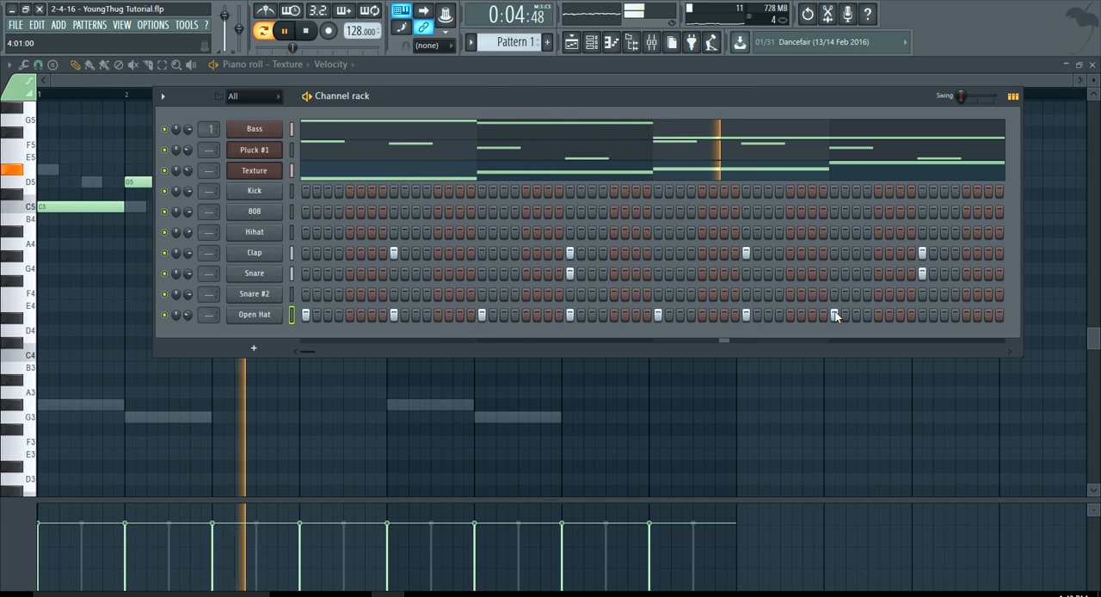
pyautogui.click(921, 315)
# Continue the hand-placed Open Hat hits on steps 1 and 9 of bar 5, and stop playback.
pyautogui.moveTo(313, 352); pyautogui.dragTo(675, 345)
pyautogui.click(657, 316)
pyautogui.click(745, 315)
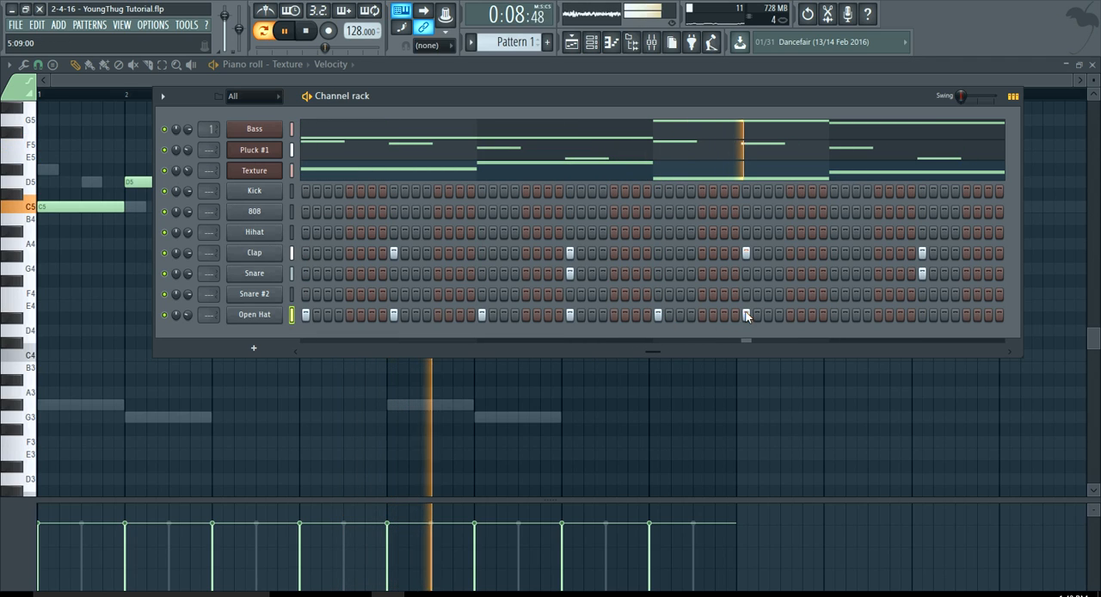
pyautogui.press('space')
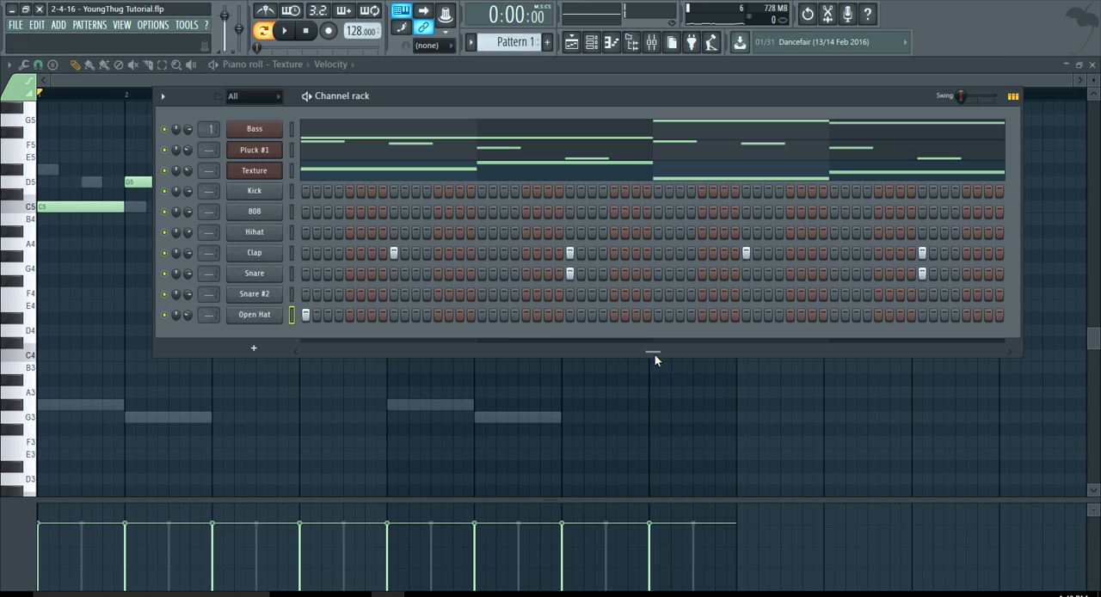
# Fill the Open Hat channel on every 8 steps and set its volume to 34% during playback.
pyautogui.moveTo(654, 355); pyautogui.dragTo(297, 362)
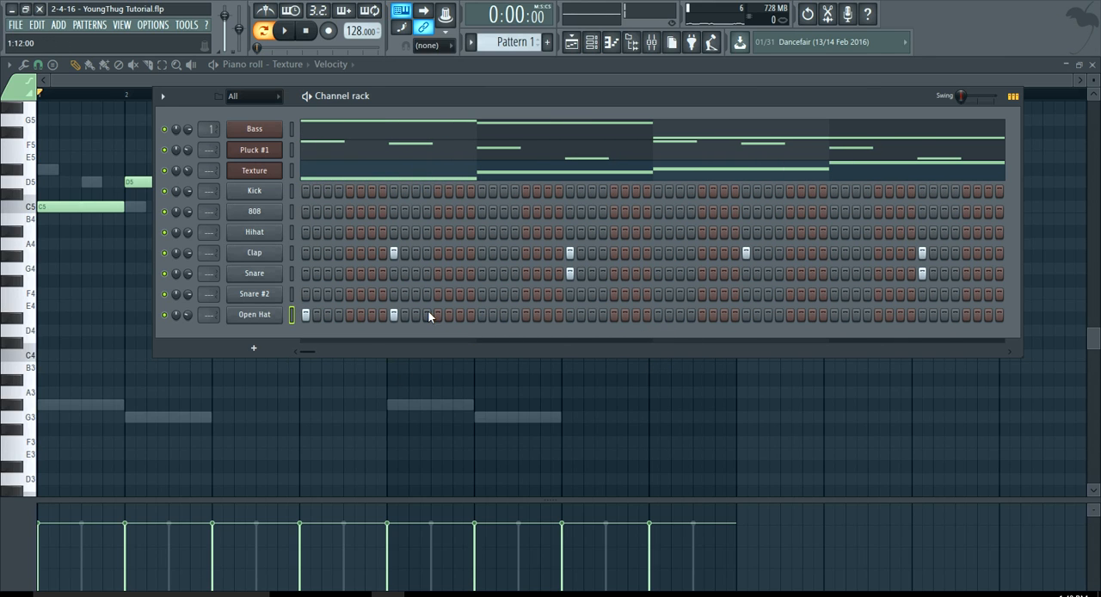
pyautogui.rightClick(269, 318)
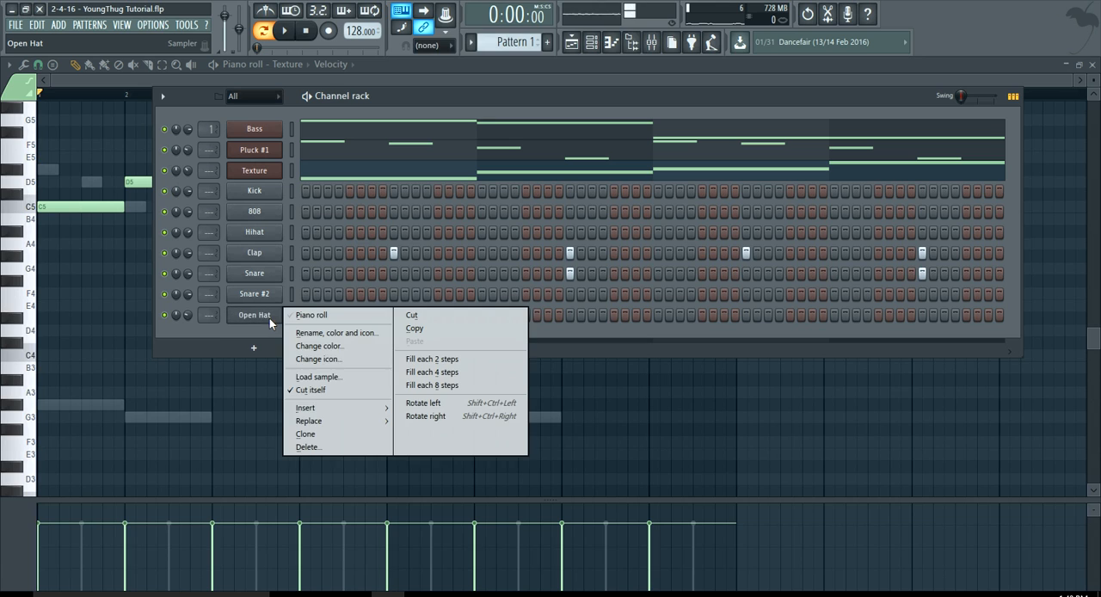
pyautogui.click(426, 386)
pyautogui.press('space')
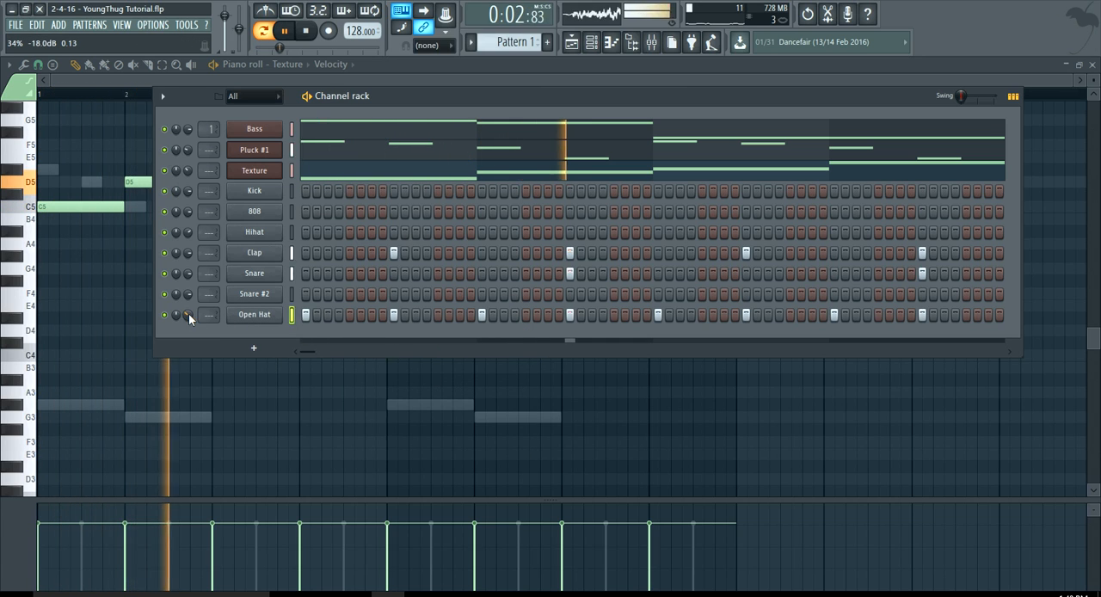
# Fill the Hihat channel on every 2 steps and restart playback from the beginning.
pyautogui.rightClick(255, 250)
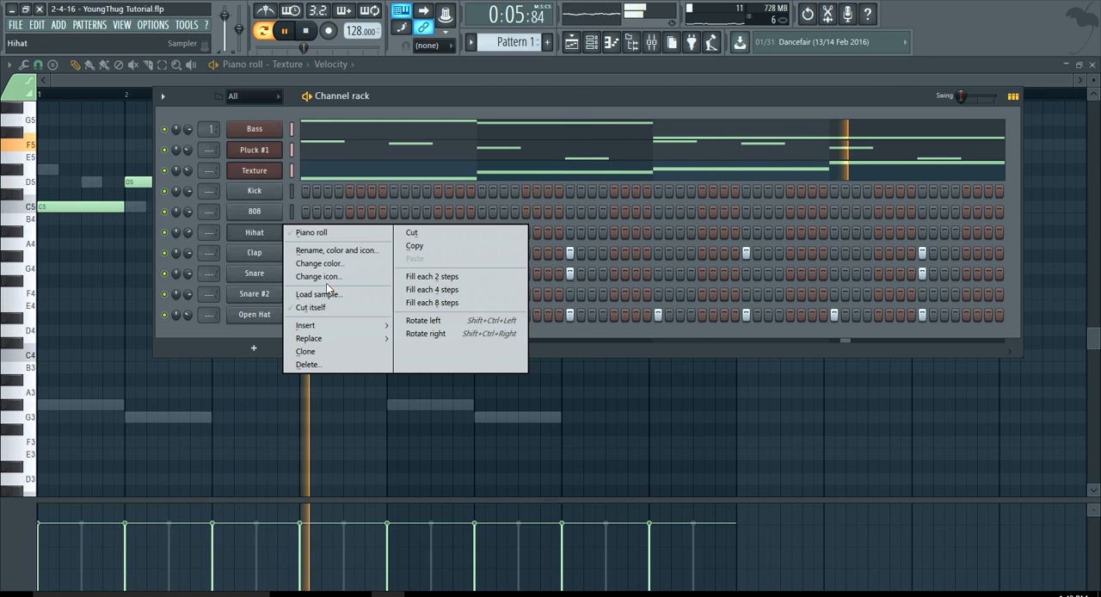
pyautogui.click(448, 276)
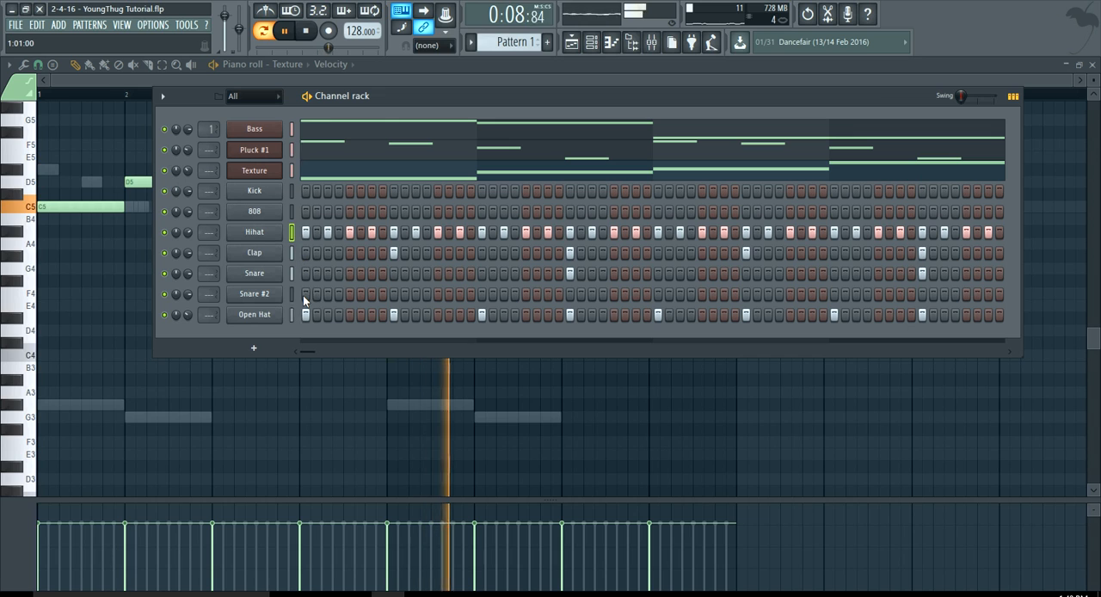
pyautogui.press('space')
pyautogui.press('space')
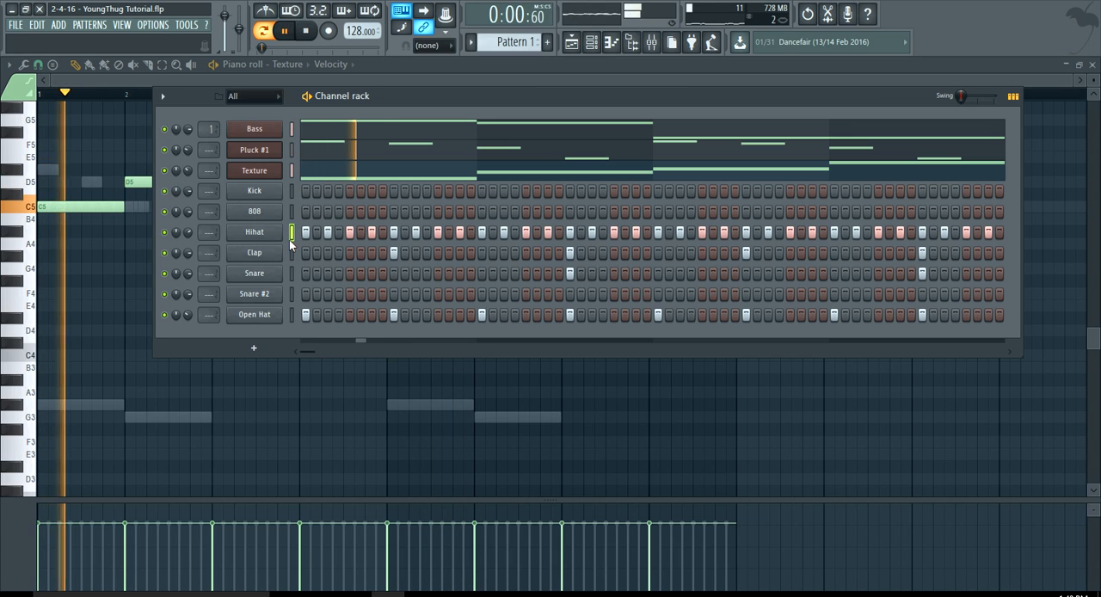
# Normalize the Hihat sample with a quick fade out, and lower the channel's volume.
pyautogui.rightClick(188, 233)
pyautogui.click(191, 243)
pyautogui.click(253, 235)
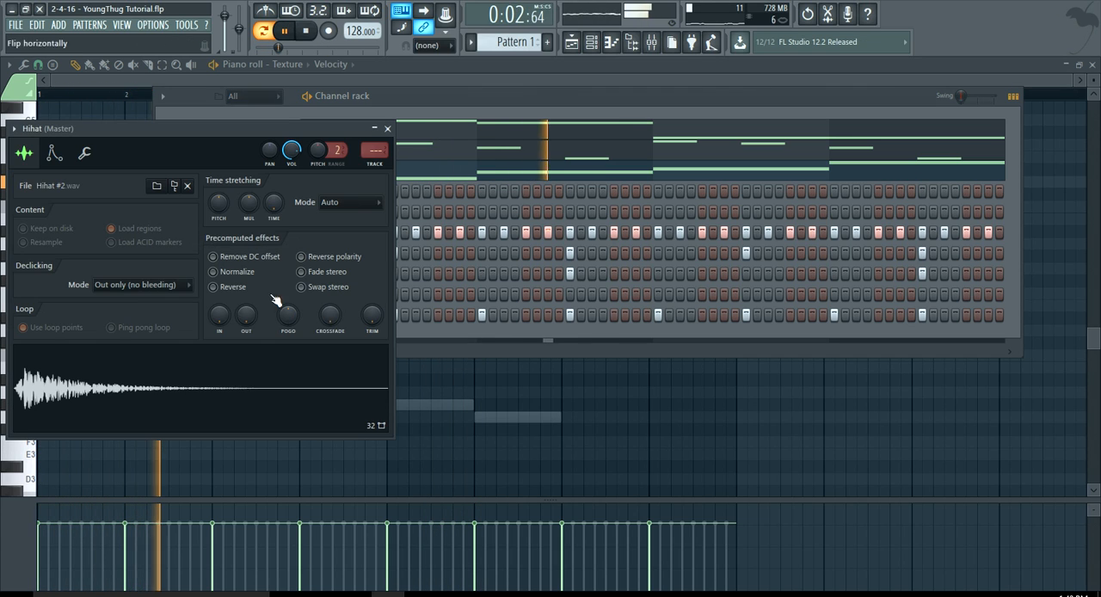
pyautogui.click(215, 272)
pyautogui.moveTo(246, 315); pyautogui.dragTo(252, 316)
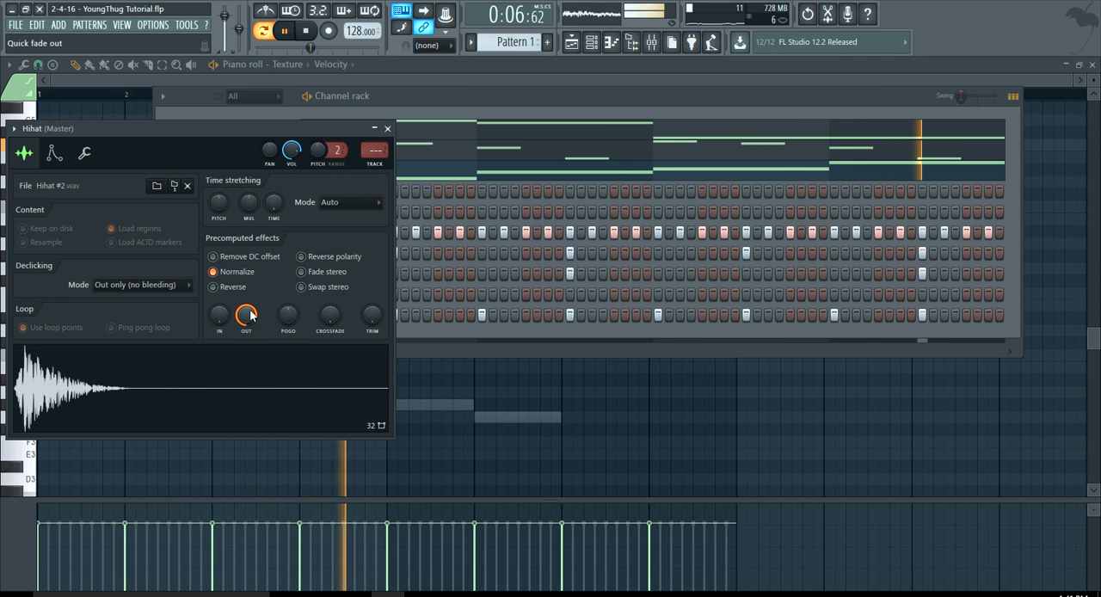
pyautogui.click(387, 128)
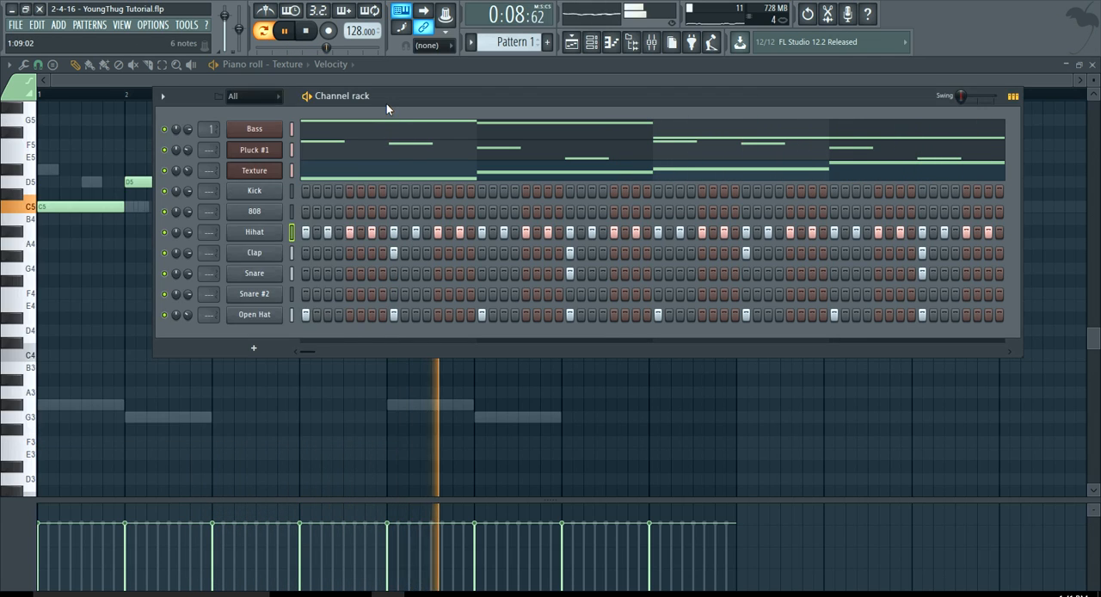
pyautogui.moveTo(189, 233); pyautogui.dragTo(190, 245)
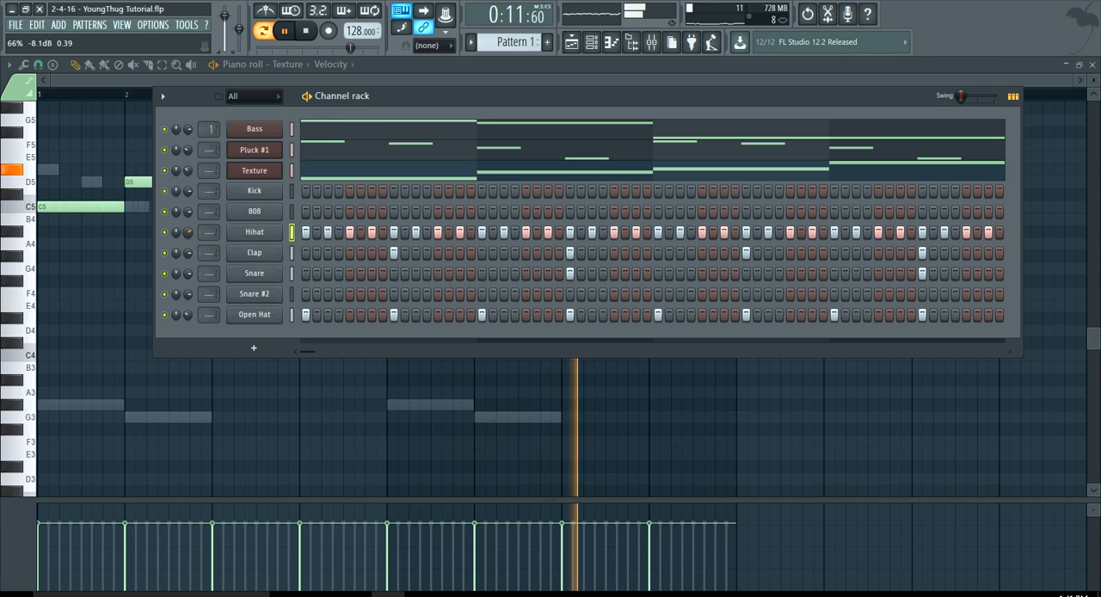
# Place kicks on steps 1 and 3 of bar 1, steps 9 and 15 of bar 2, and step 1 of bar 3.
pyautogui.click(305, 191)
pyautogui.click(327, 191)
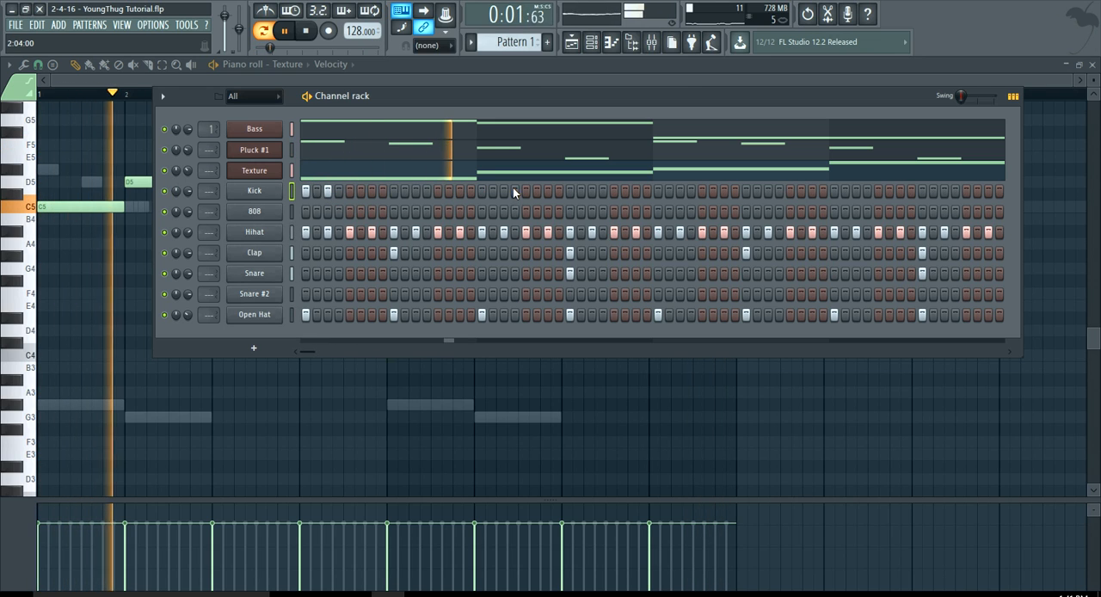
pyautogui.click(570, 191)
pyautogui.moveTo(636, 191); pyautogui.dragTo(658, 191)
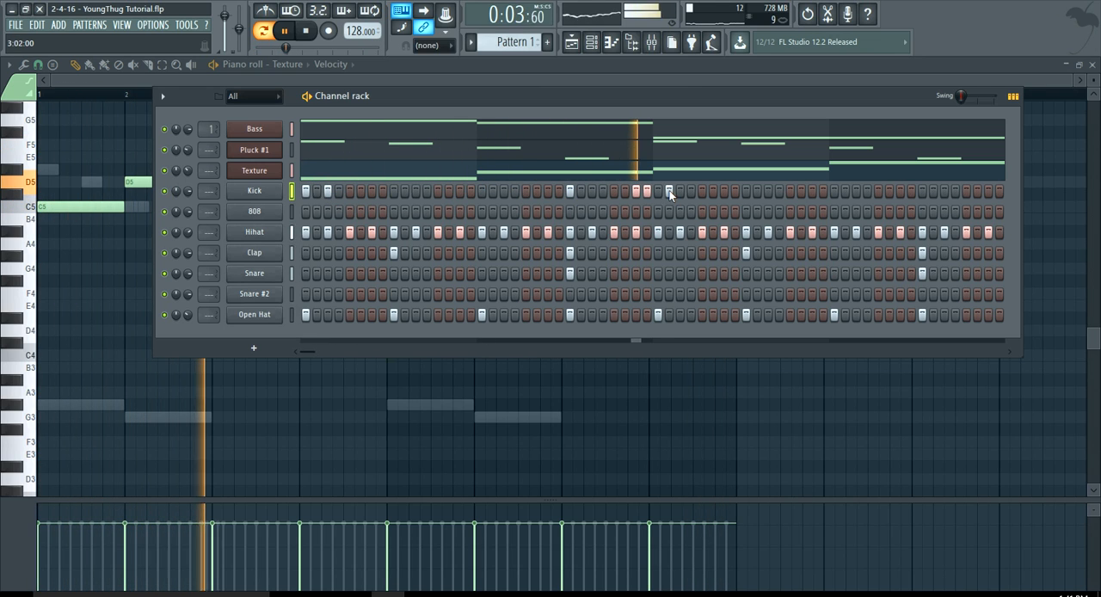
pyautogui.click(648, 190)
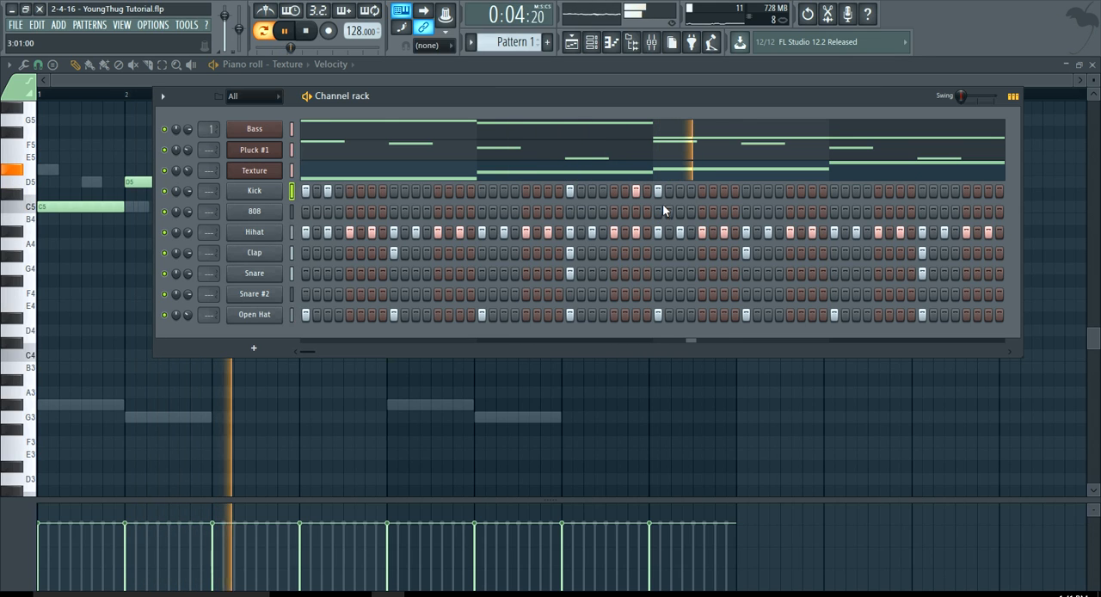
# Try different kick placements in bar 4, settling on steps 3 and 9.
pyautogui.click(867, 191)
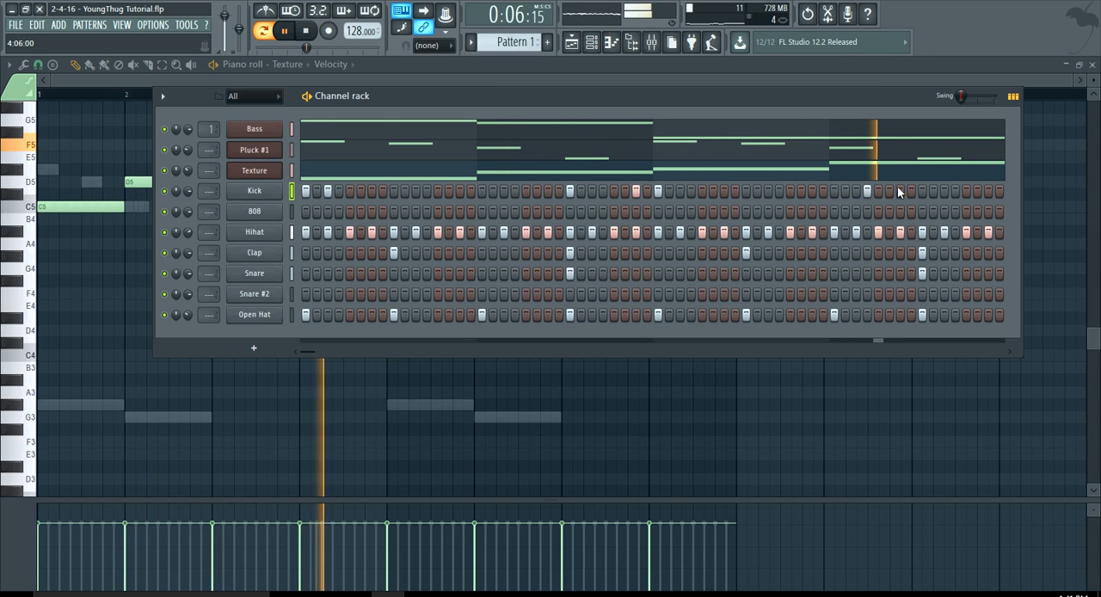
pyautogui.click(922, 191)
pyautogui.rightClick(867, 191)
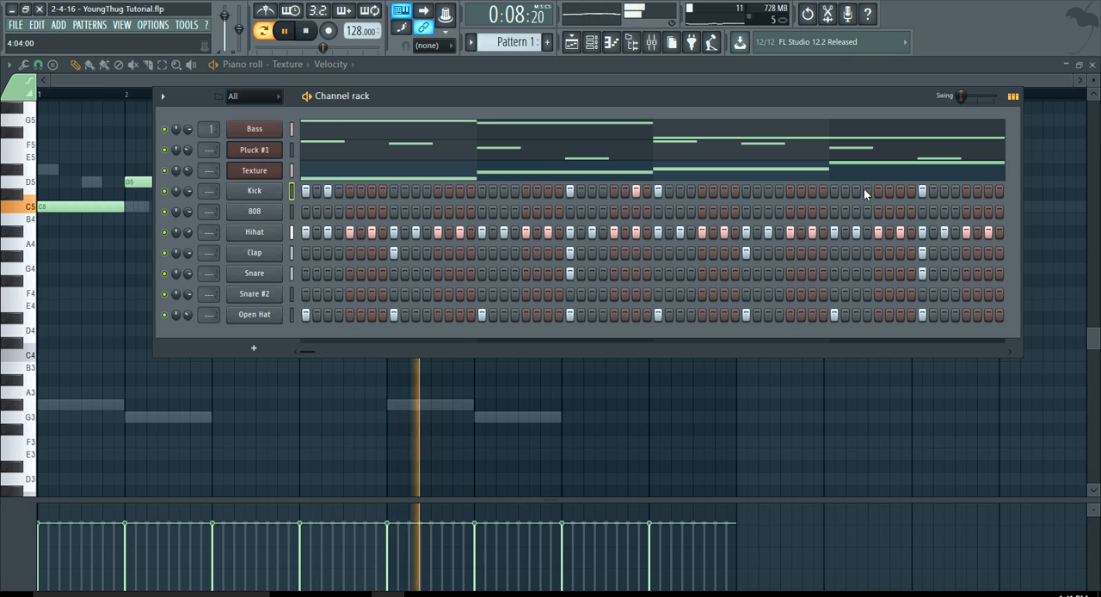
pyautogui.click(856, 191)
pyautogui.click(900, 191)
pyautogui.rightClick(922, 191)
pyautogui.rightClick(900, 191)
pyautogui.click(922, 191)
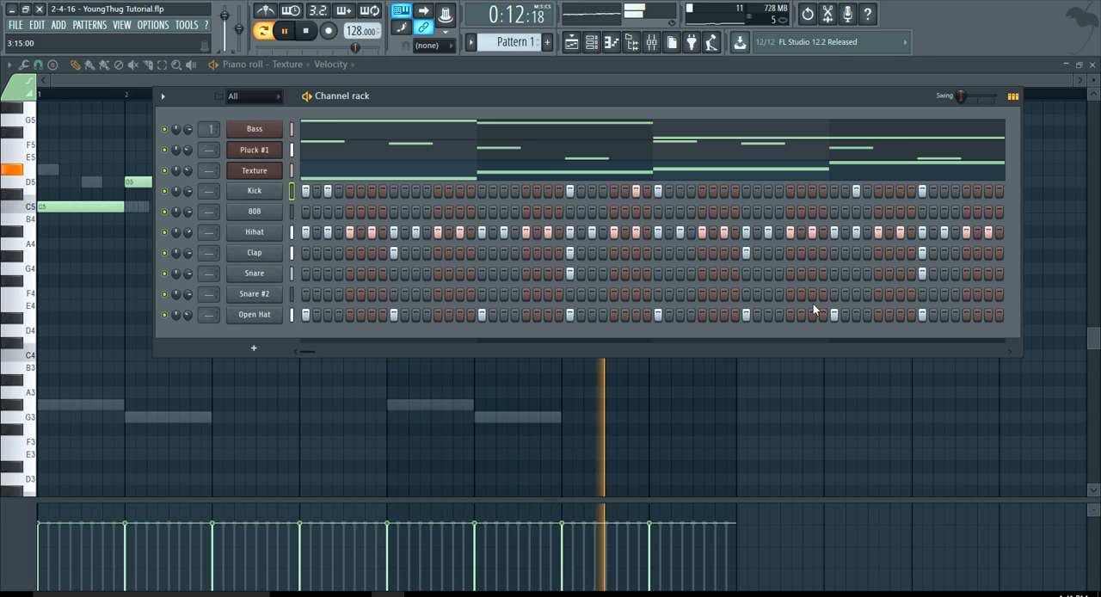
# Replace the kick on step 9 of bar 4 with one on step 11, and stop playback.
pyautogui.moveTo(308, 350); pyautogui.dragTo(491, 357)
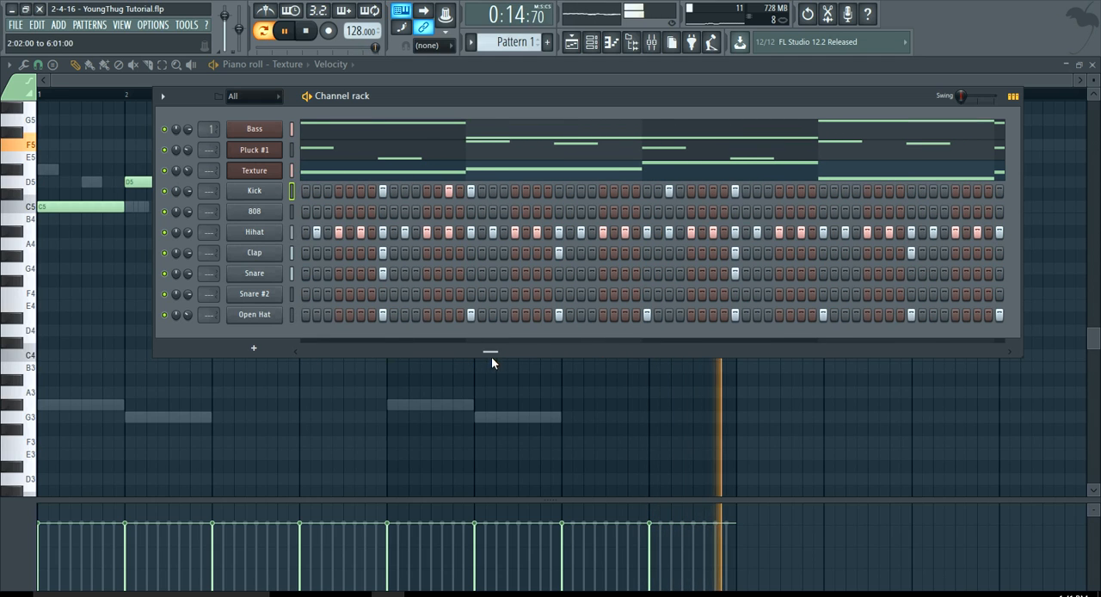
pyautogui.click(756, 191)
pyautogui.click(820, 190)
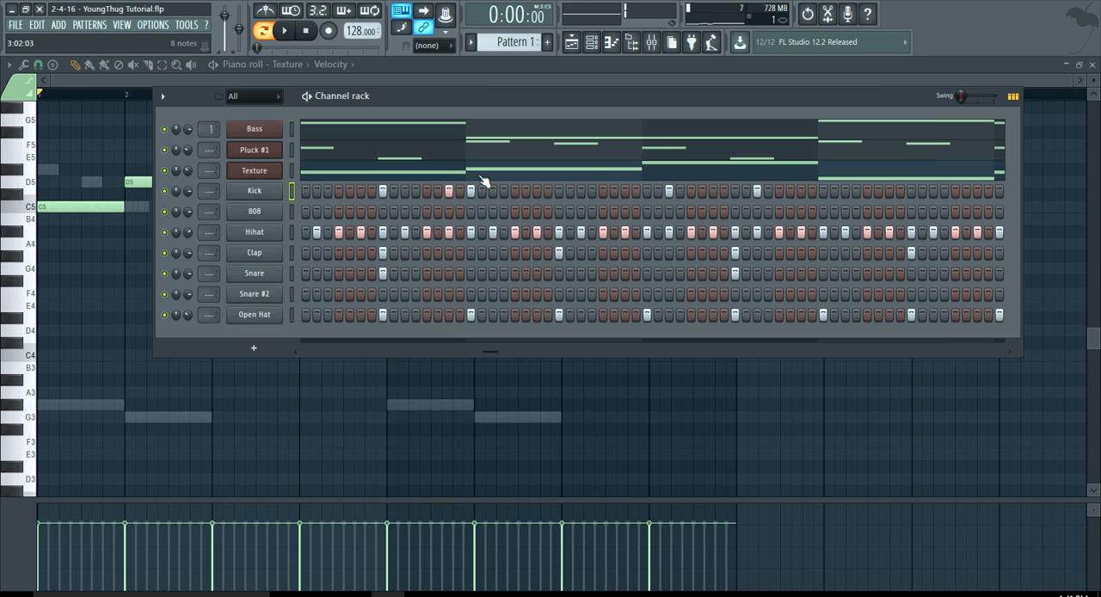
# Open the Kick channel in the piano roll and duplicate its four-bar pattern into bars 5 to 8.
pyautogui.rightClick(261, 192)
pyautogui.click(275, 193)
pyautogui.rightClick(275, 193)
pyautogui.click(301, 192)
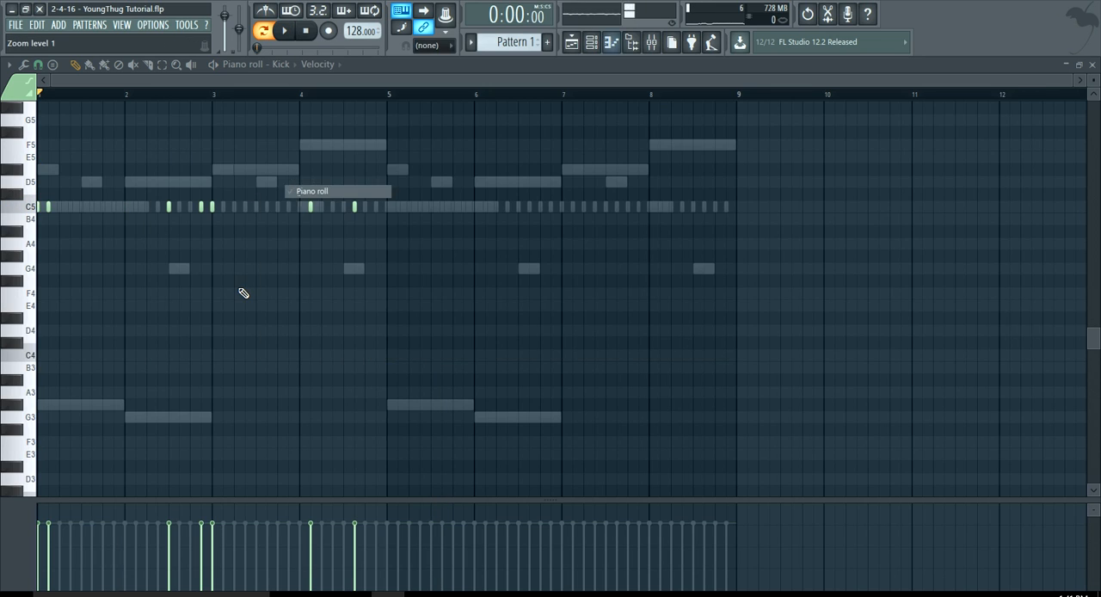
pyautogui.hotkey('ctrl', 'a')
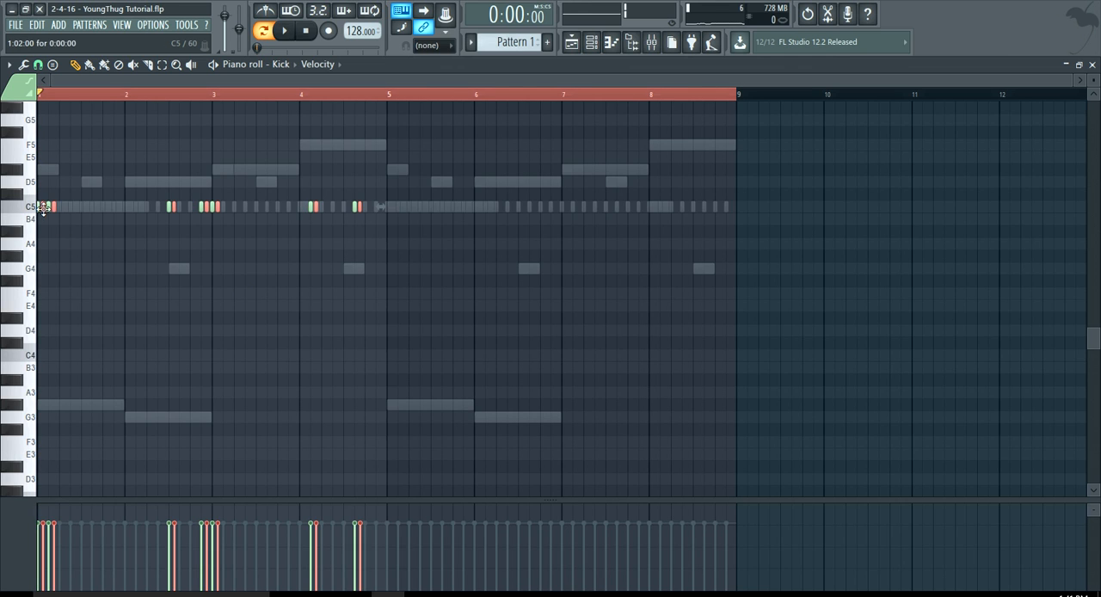
pyautogui.moveTo(43, 207); pyautogui.dragTo(391, 204)
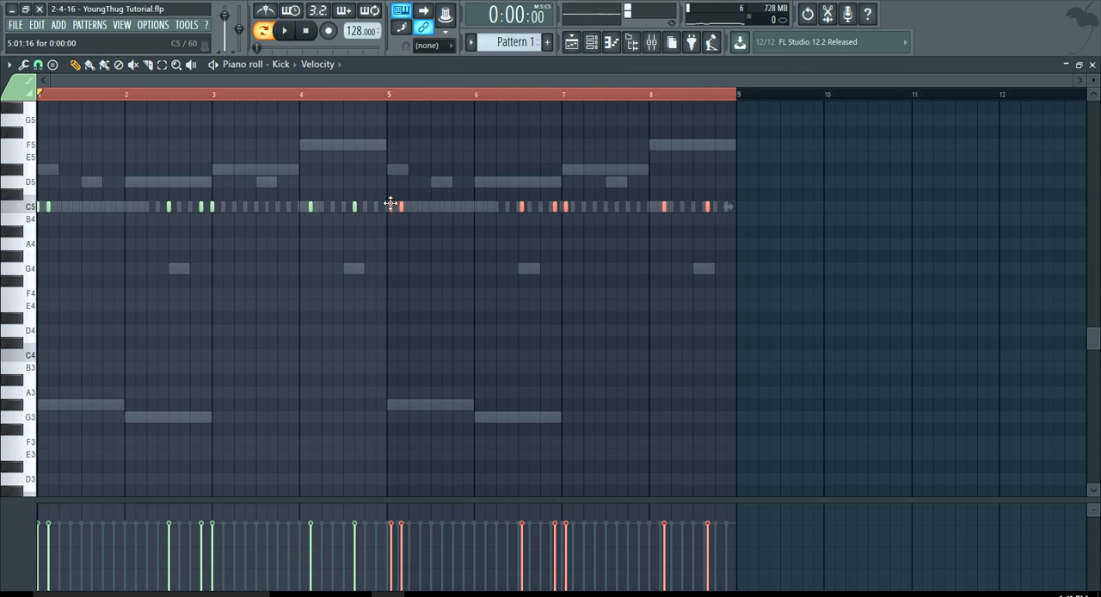
pyautogui.scroll(5, 390, 204)
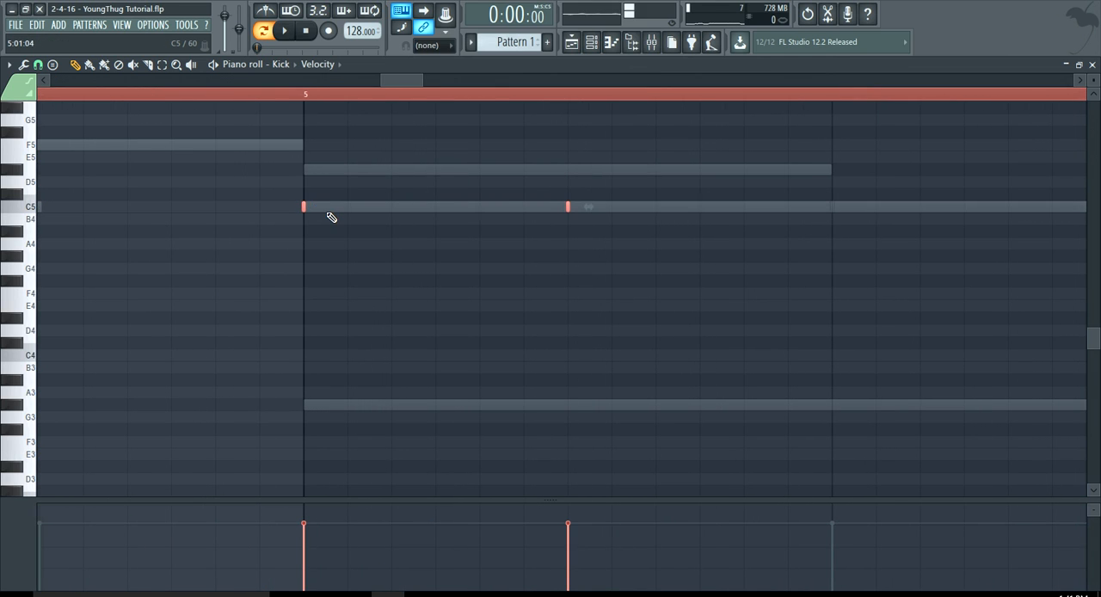
# Lengthen all Kick notes across bars 1 to 8 to two steps each and clear the selection.
pyautogui.scroll(-6, 331, 217)
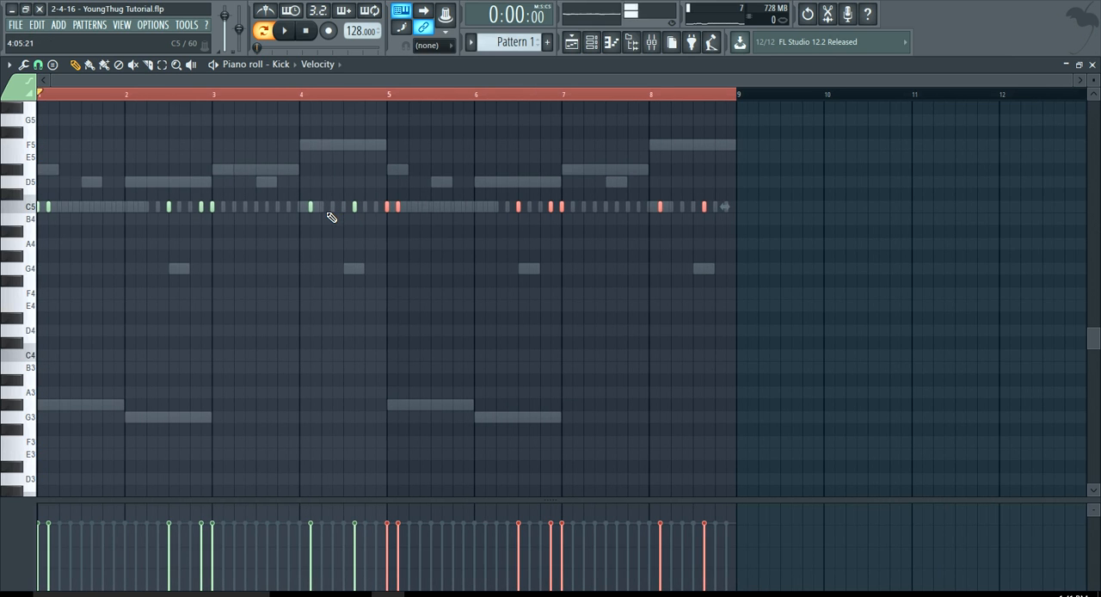
pyautogui.scroll(6, 425, 216)
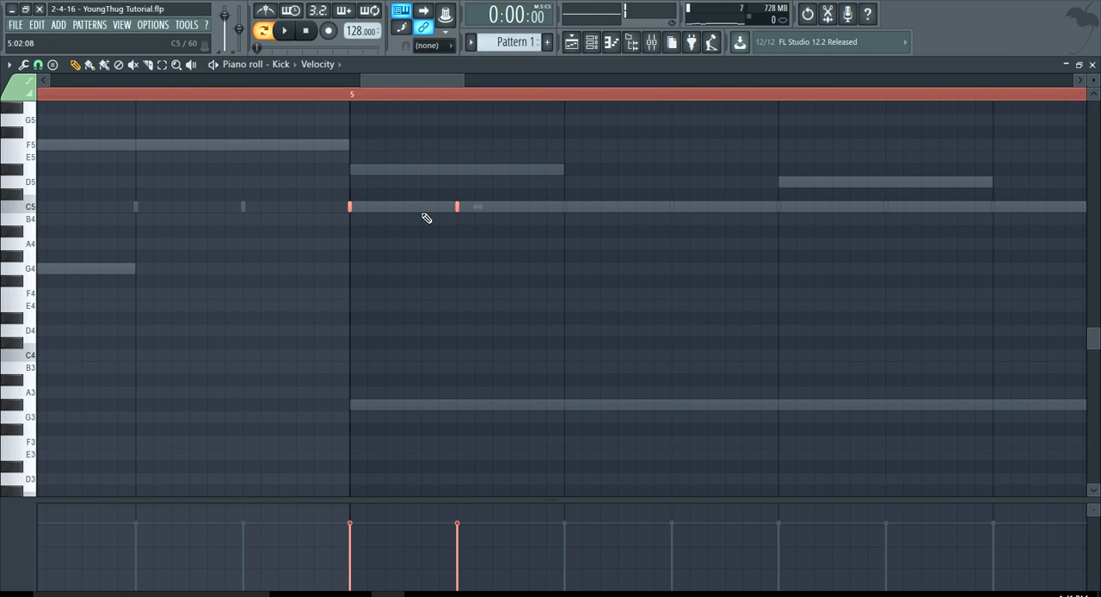
pyautogui.moveTo(353, 208); pyautogui.dragTo(462, 232)
pyautogui.scroll(-8, 448, 336)
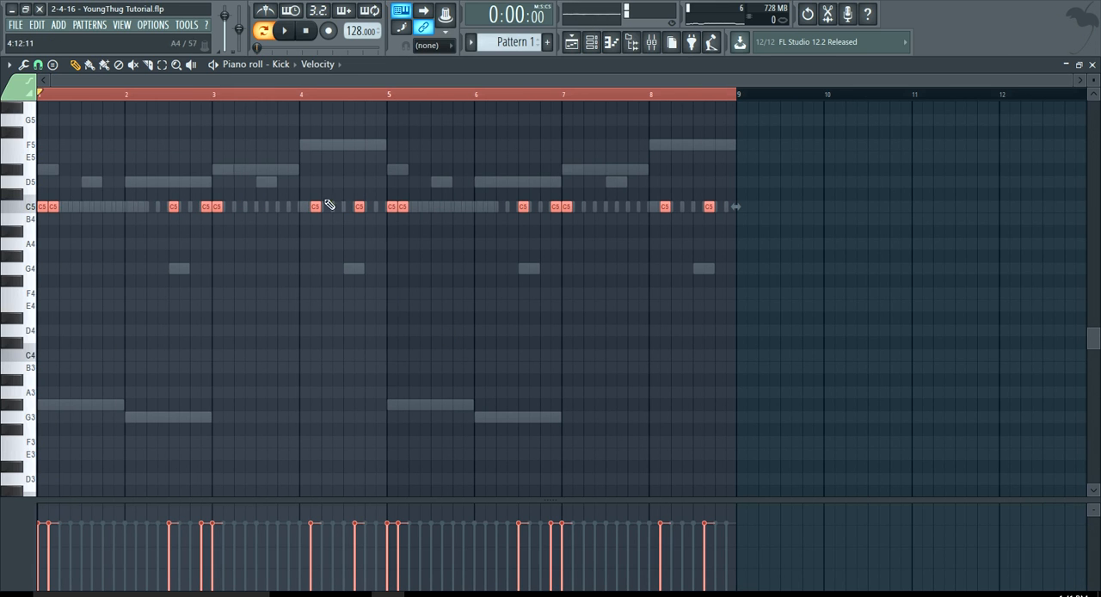
pyautogui.click(227, 92)
pyautogui.click(305, 31)
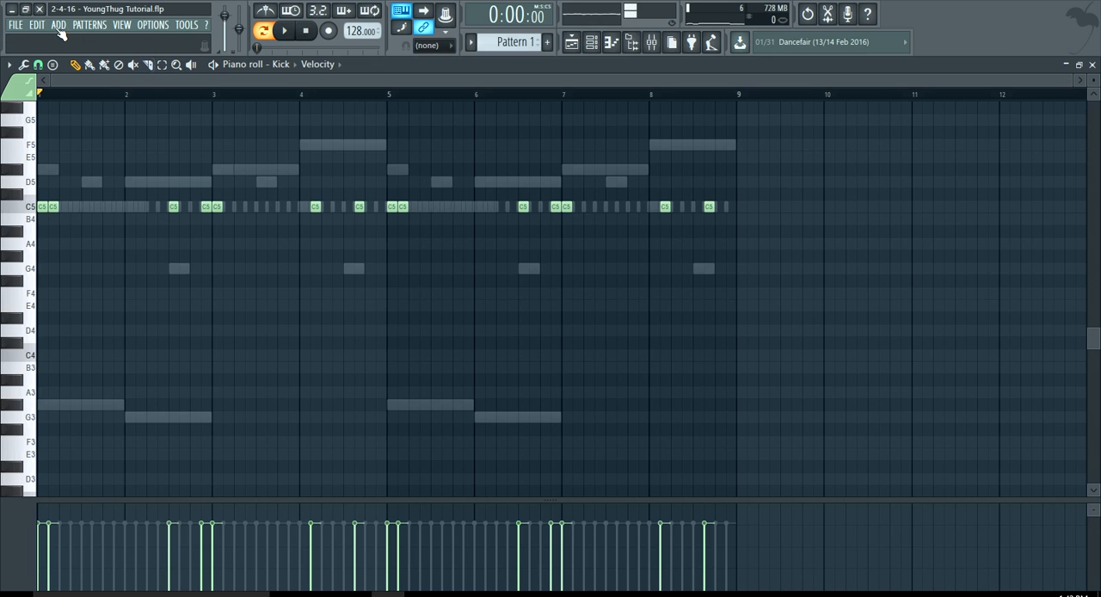
# Save the project, bring up the channel rack, and play back the start of the pattern.
pyautogui.click(19, 27)
pyautogui.click(38, 88)
pyautogui.click(558, 94)
pyautogui.click(308, 33)
pyautogui.click(632, 42)
pyautogui.click(631, 41)
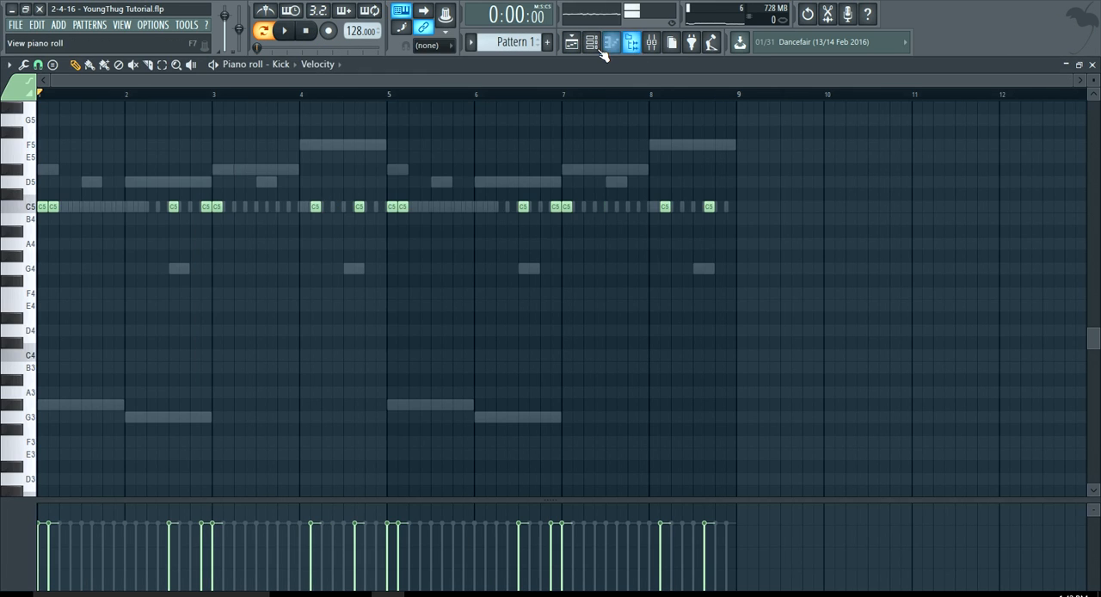
pyautogui.click(591, 42)
pyautogui.press('space')
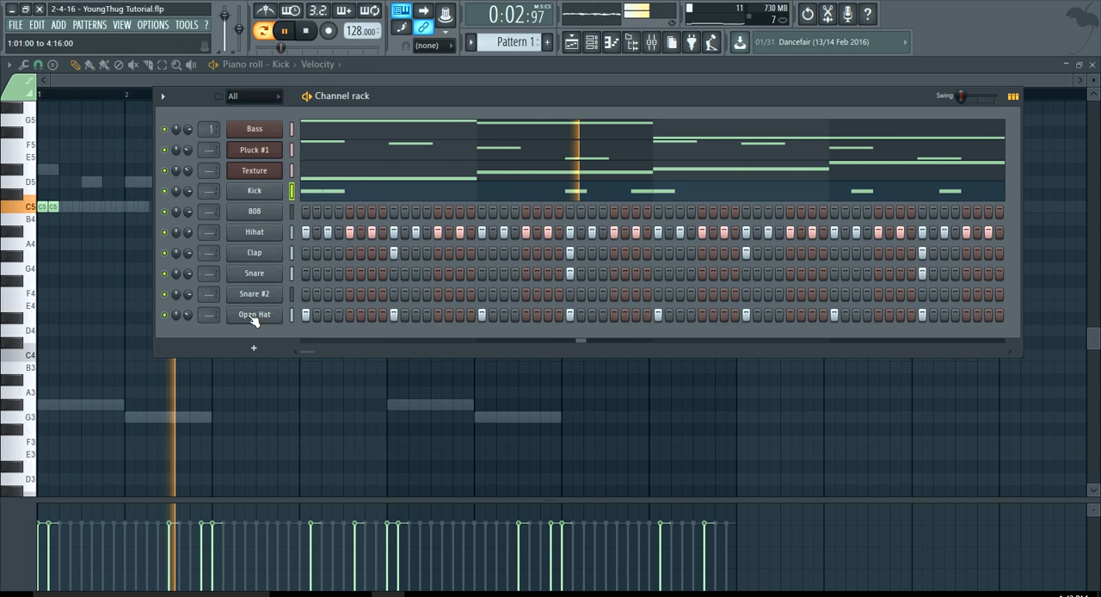
pyautogui.press('space')
# Try a tempo of 135 BPM during playback and return it to 128 BPM.
pyautogui.moveTo(354, 32); pyautogui.dragTo(354, 28)
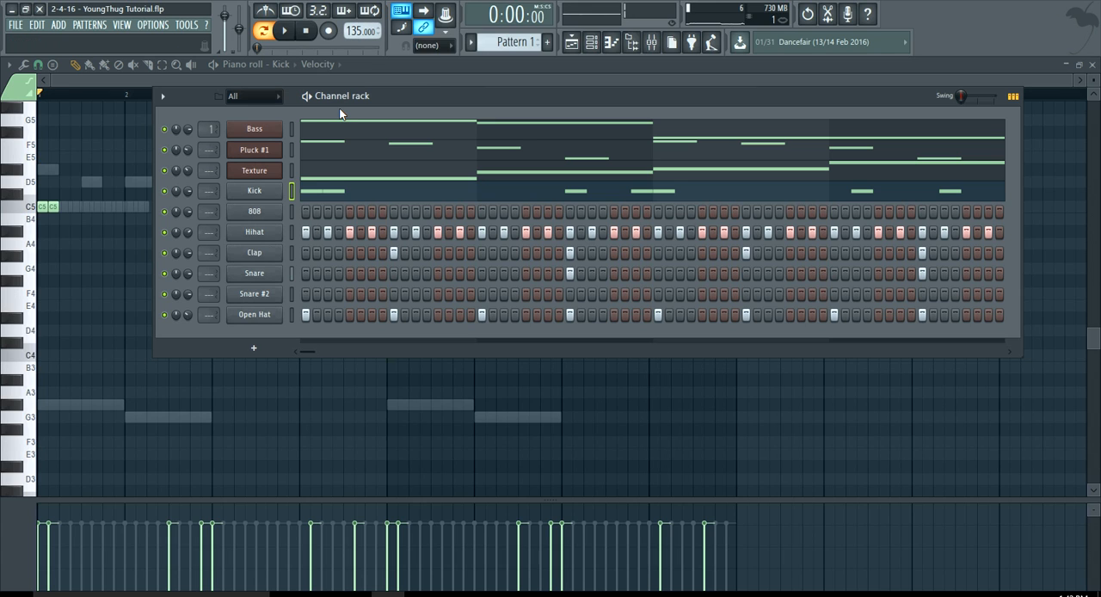
pyautogui.press('space')
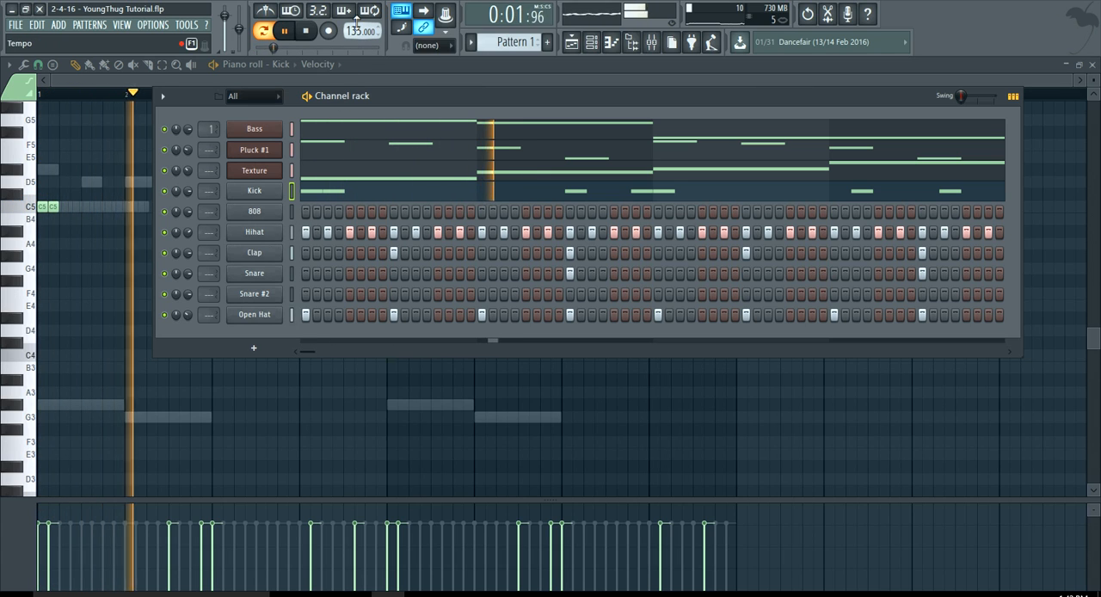
pyautogui.moveTo(360, 31); pyautogui.dragTo(360, 35)
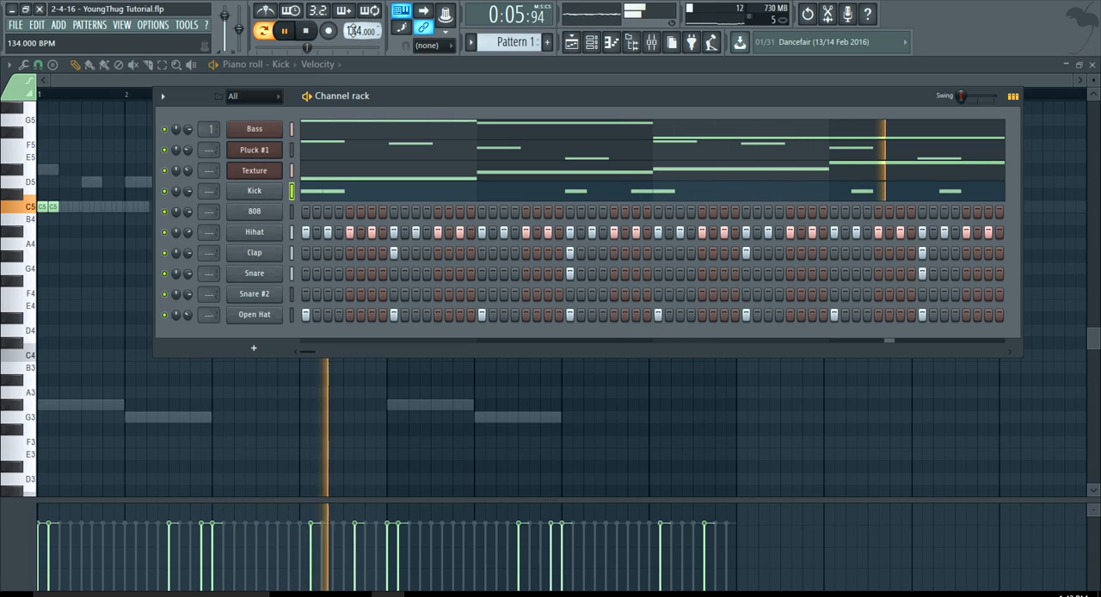
pyautogui.press('space')
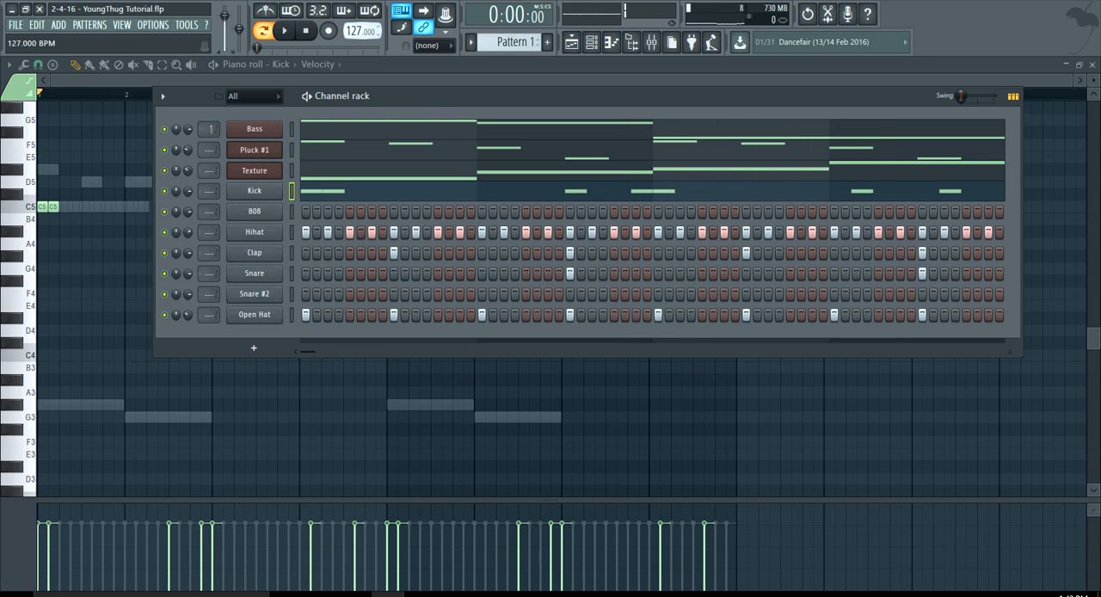
pyautogui.moveTo(360, 31); pyautogui.dragTo(360, 29)
pyautogui.press('space')
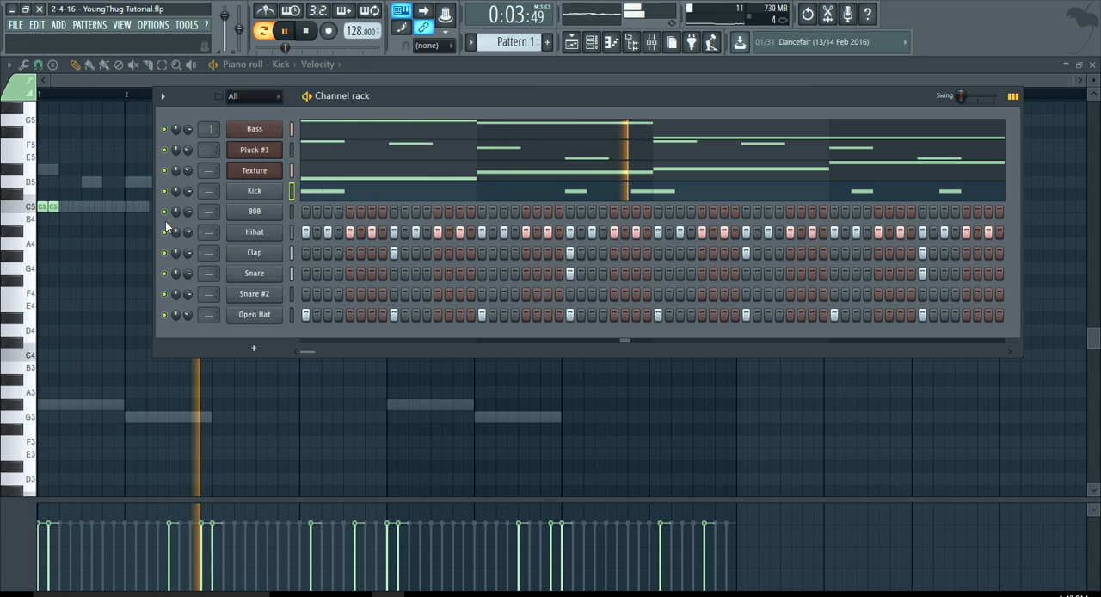
# Save the project and stop playback.
pyautogui.click(15, 24)
pyautogui.click(34, 84)
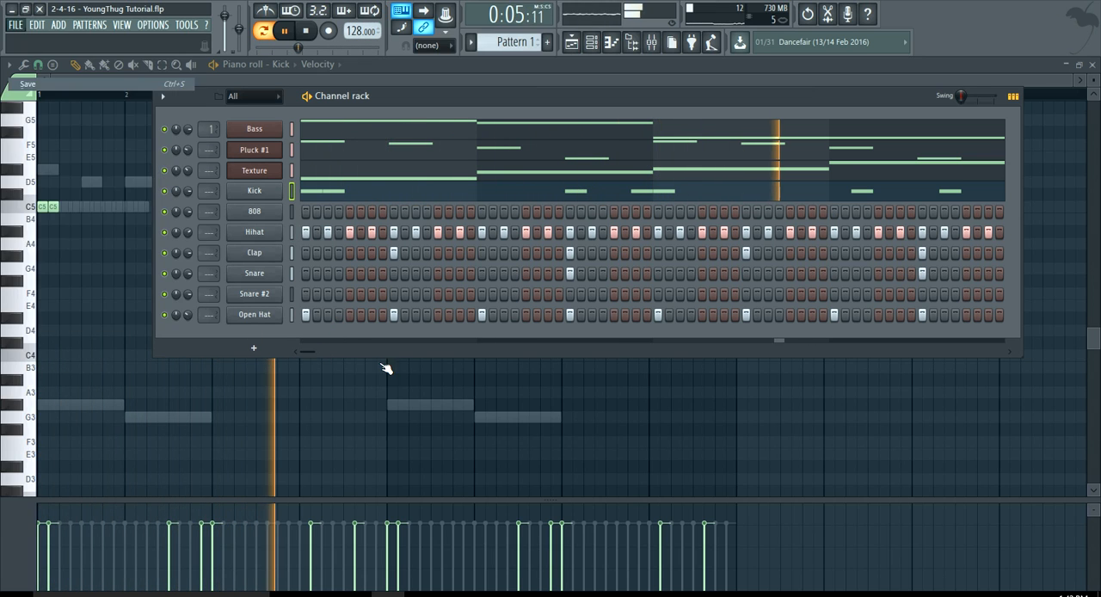
pyautogui.press('space')
# Insert an ElectraX2 instrument channel directly above the Kick channel.
pyautogui.rightClick(254, 191)
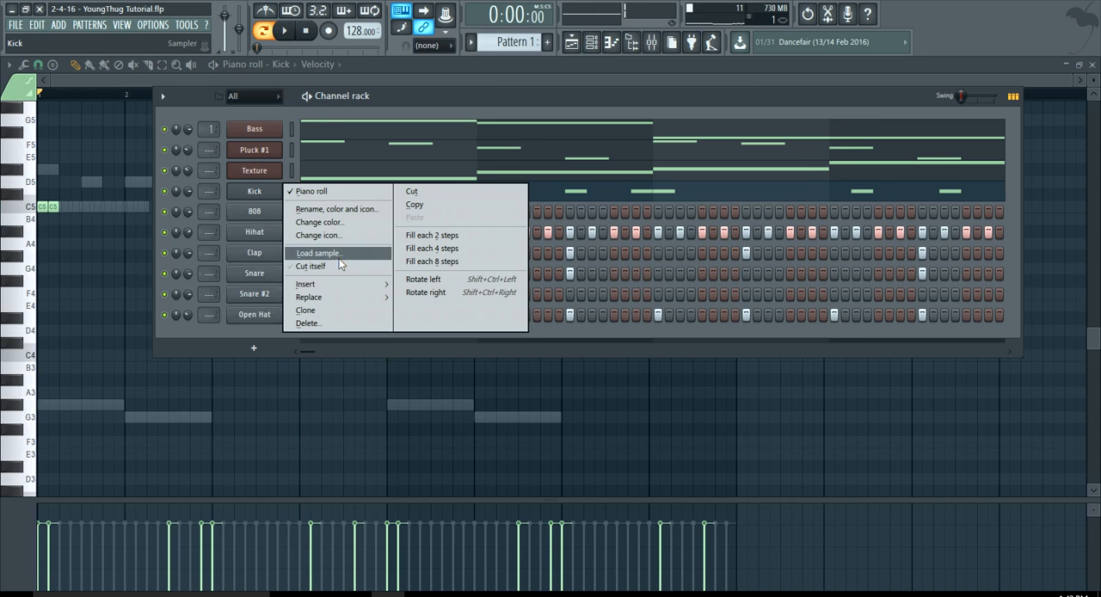
pyautogui.moveTo(364, 282)
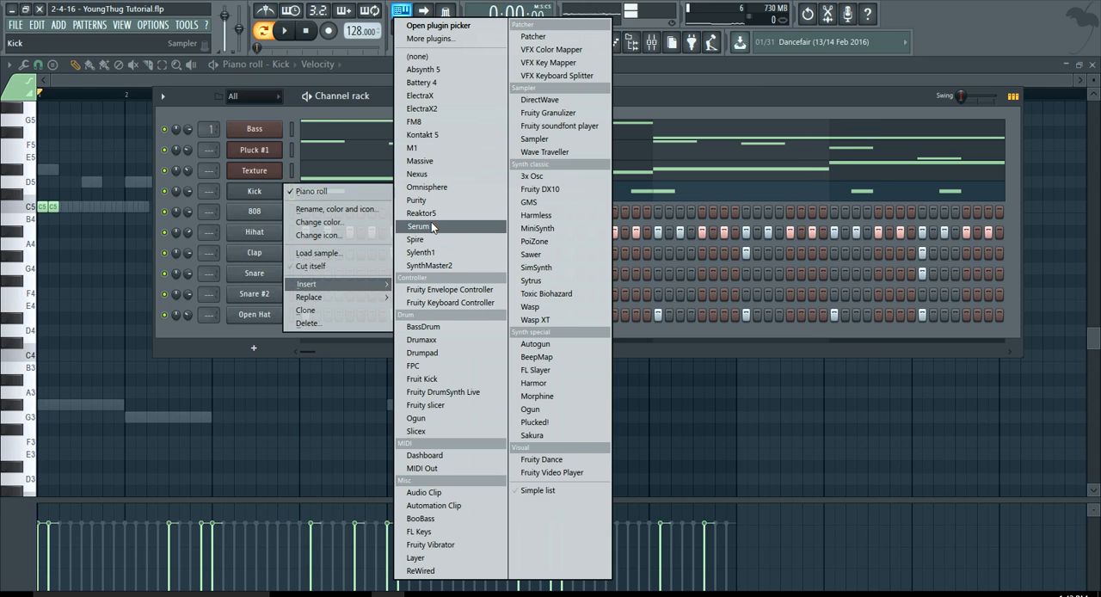
pyautogui.click(430, 108)
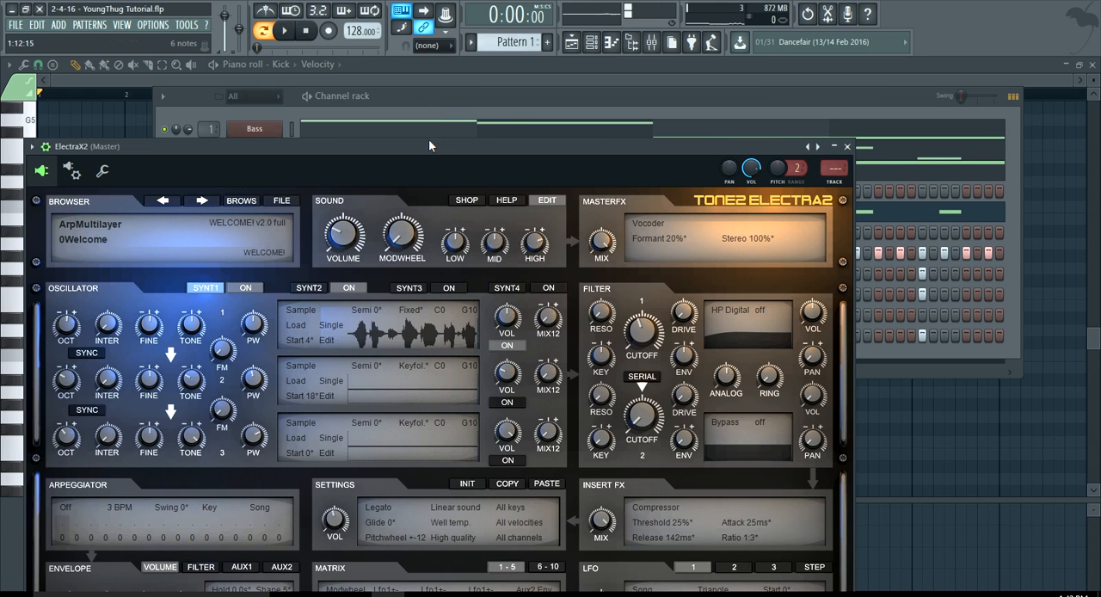
pyautogui.click(425, 100)
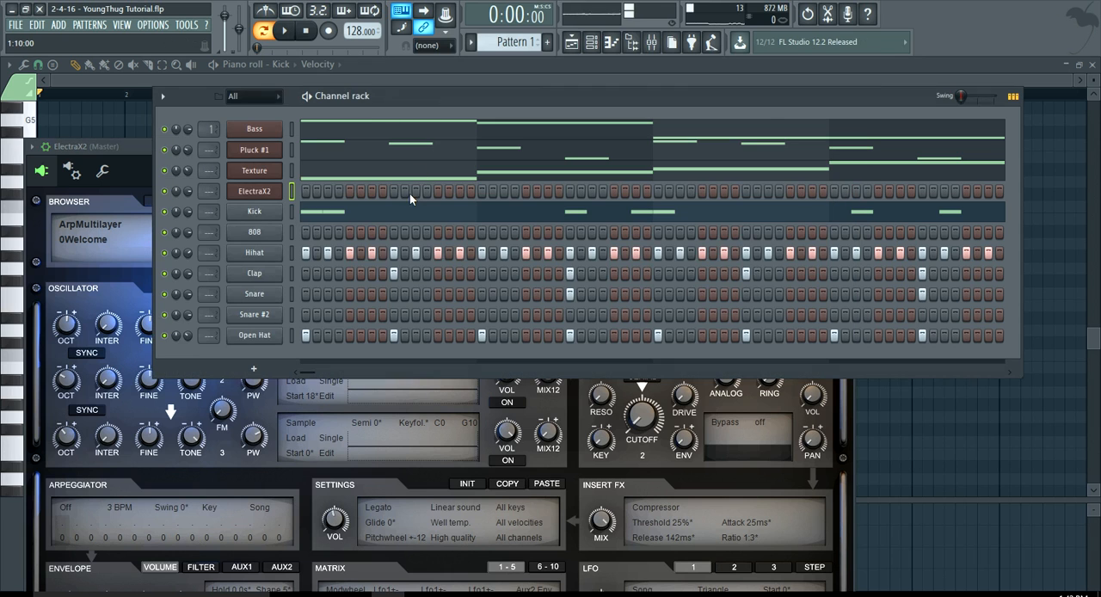
# Load the SY Pluck patch from the Dmarch - #Renegade bank in ElectraX2.
pyautogui.click(268, 189)
pyautogui.click(254, 201)
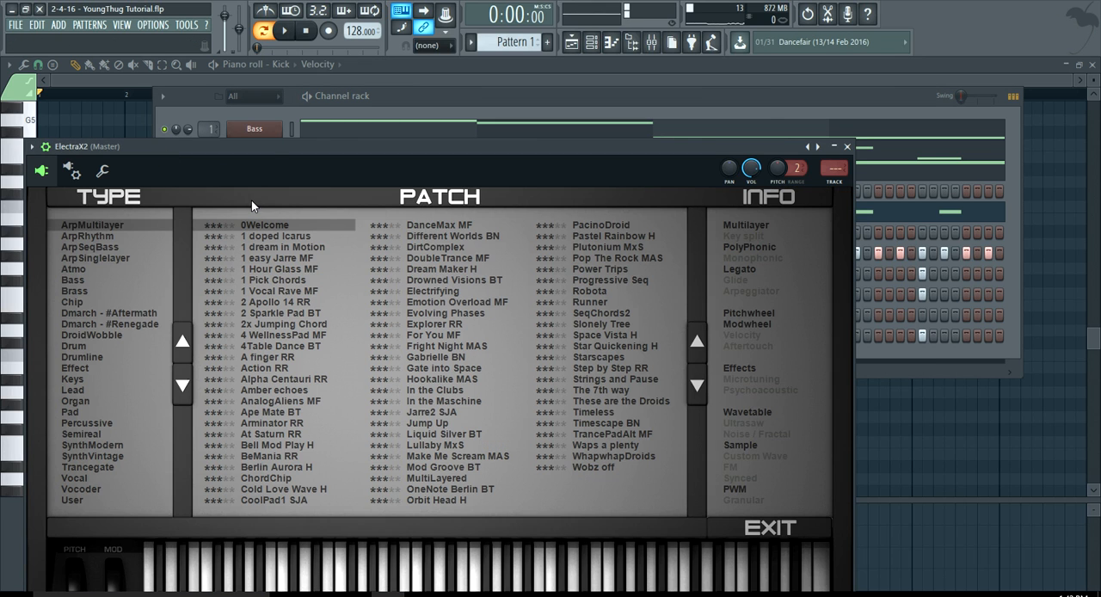
pyautogui.moveTo(263, 151); pyautogui.dragTo(293, 112)
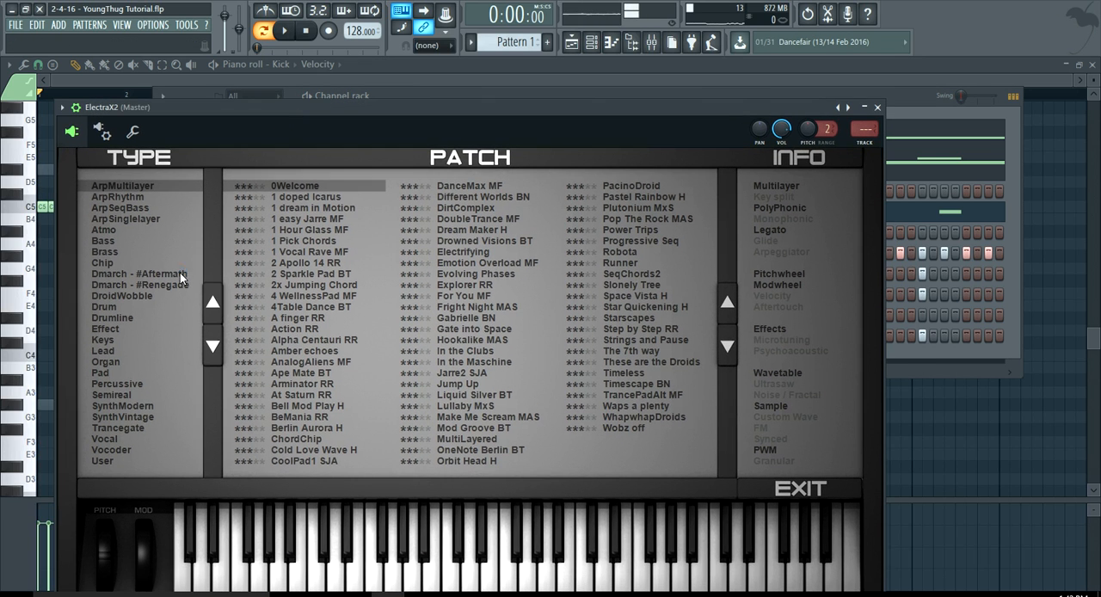
pyautogui.click(180, 273)
pyautogui.click(180, 284)
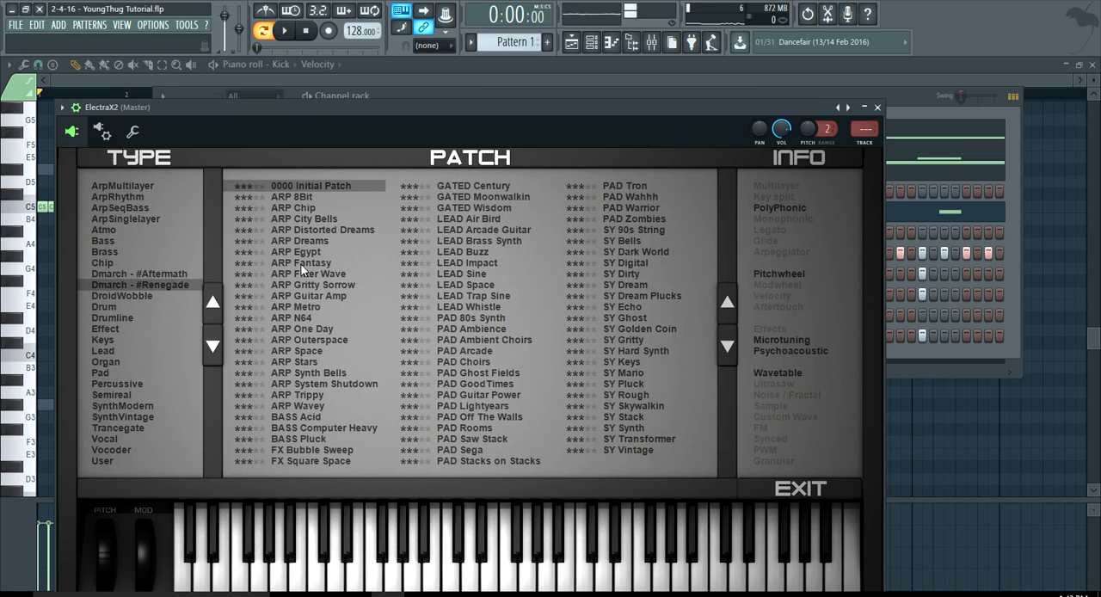
pyautogui.click(645, 386)
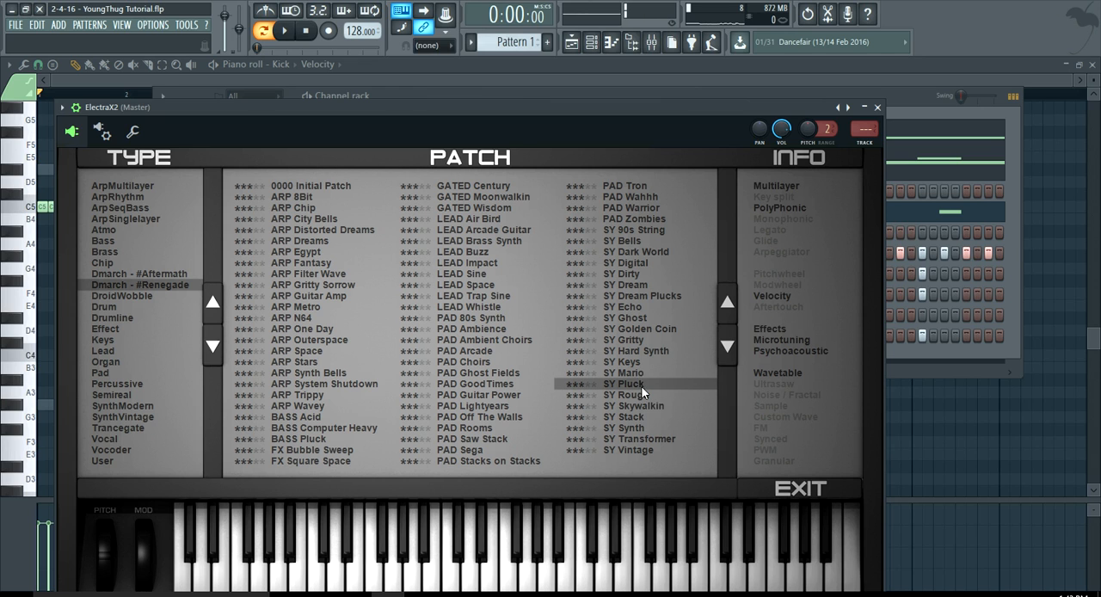
pyautogui.moveTo(533, 111); pyautogui.dragTo(571, 203)
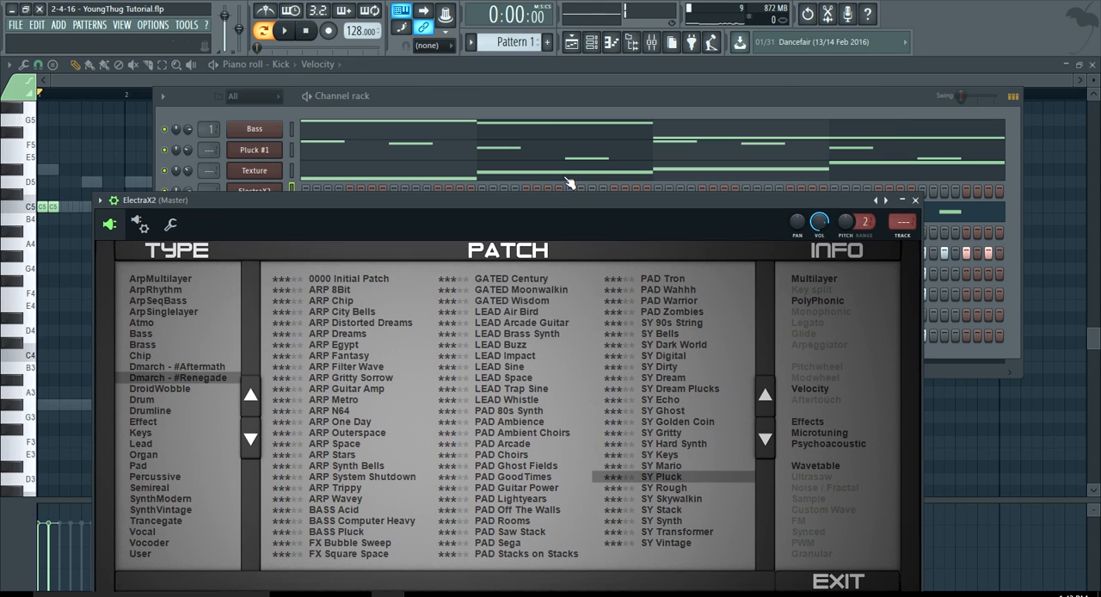
# Reopen ElectraX2's patch browser and load PAD Metro from the Dmarch - #Aftermath bank while the pattern plays, and stop playback.
pyautogui.click(535, 99)
pyautogui.rightClick(249, 194)
pyautogui.click(253, 195)
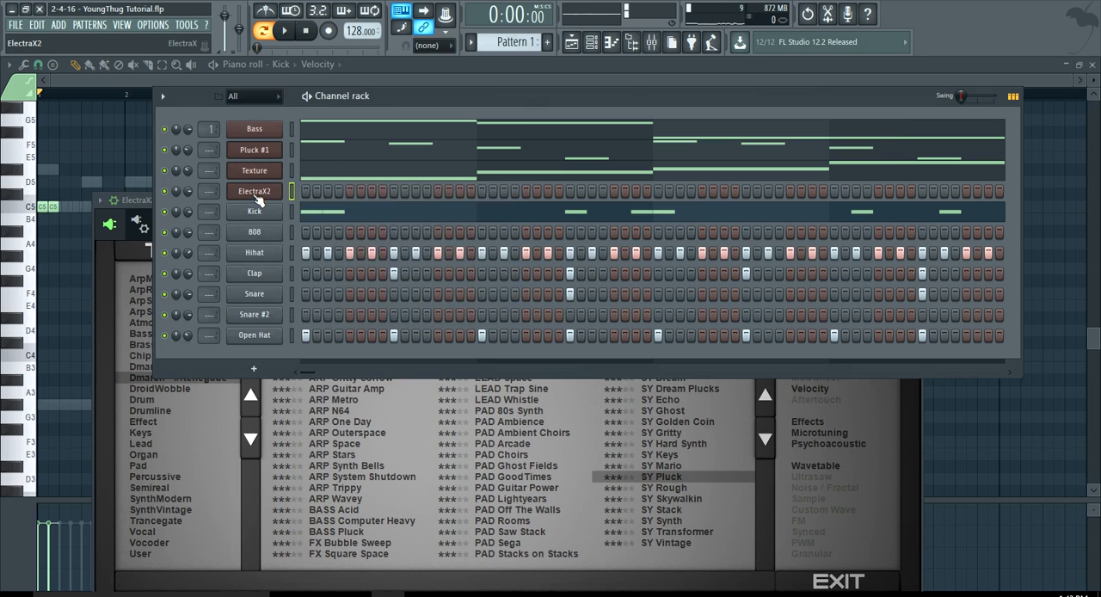
pyautogui.click(253, 195)
pyautogui.click(254, 196)
pyautogui.moveTo(412, 198); pyautogui.dragTo(448, 154)
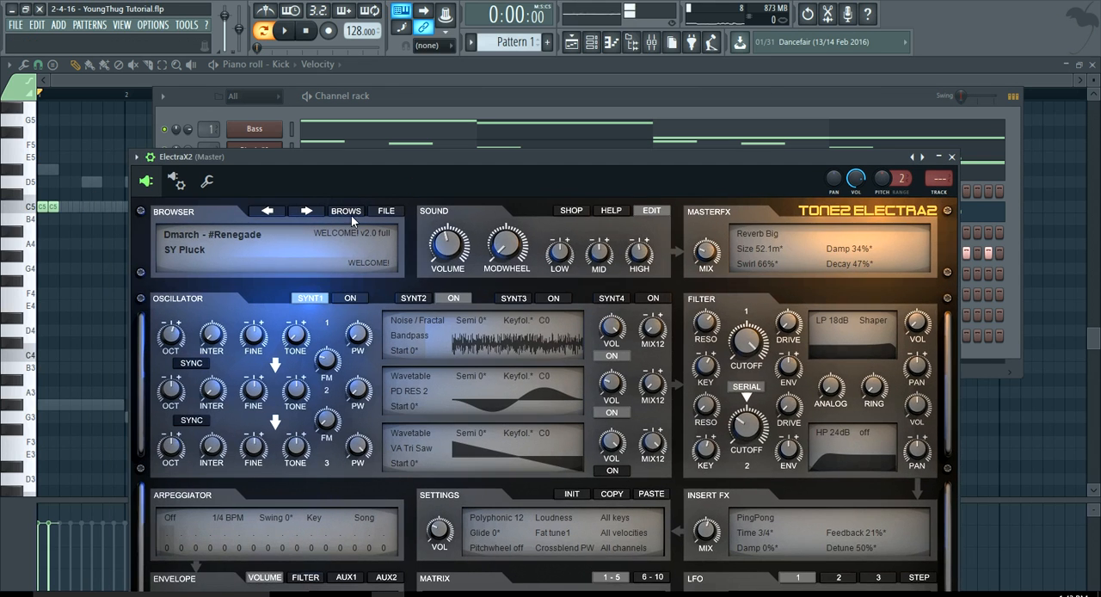
pyautogui.click(344, 212)
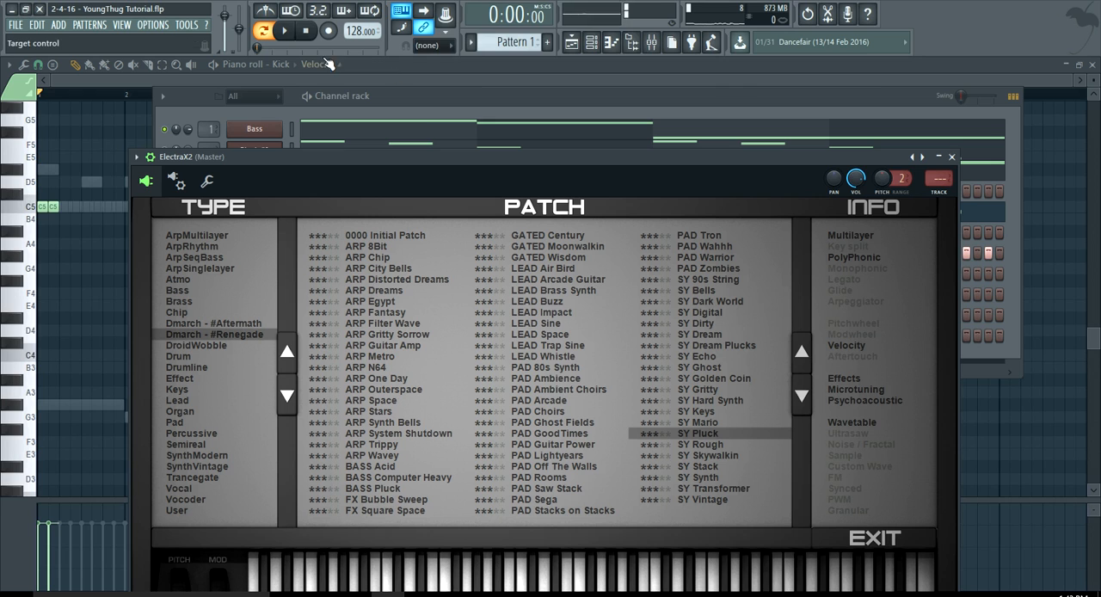
pyautogui.press('space')
pyautogui.moveTo(372, 157); pyautogui.dragTo(366, 110)
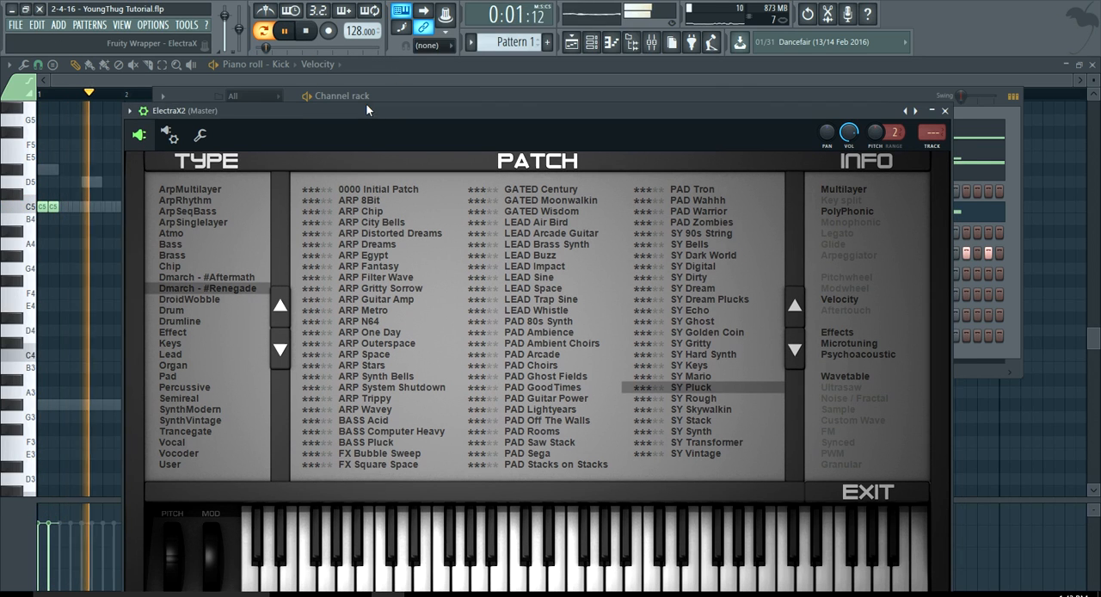
pyautogui.click(243, 278)
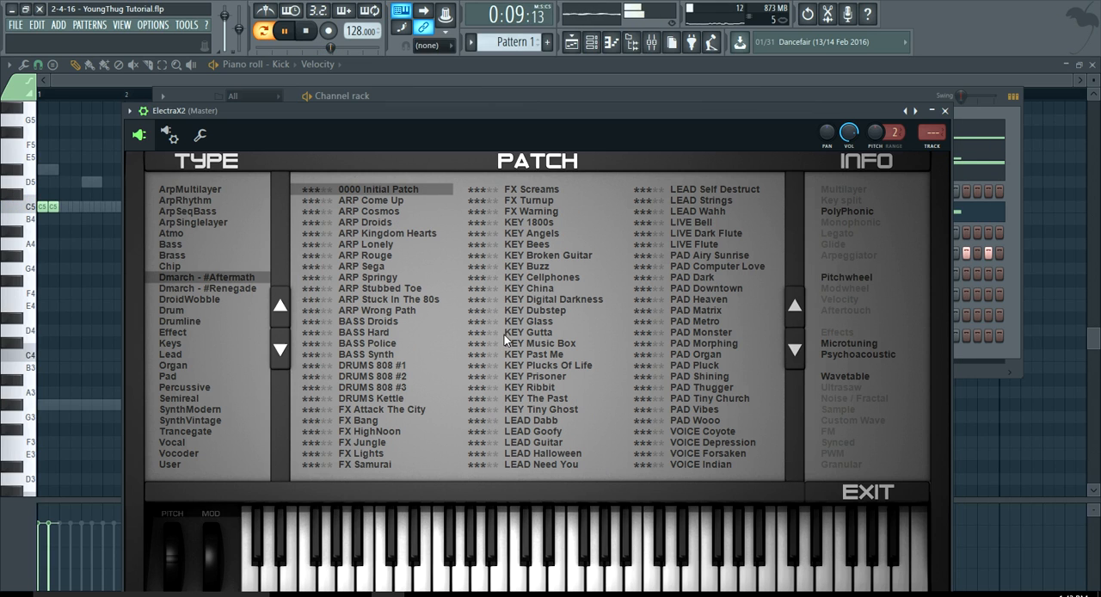
pyautogui.click(715, 321)
pyautogui.press('space')
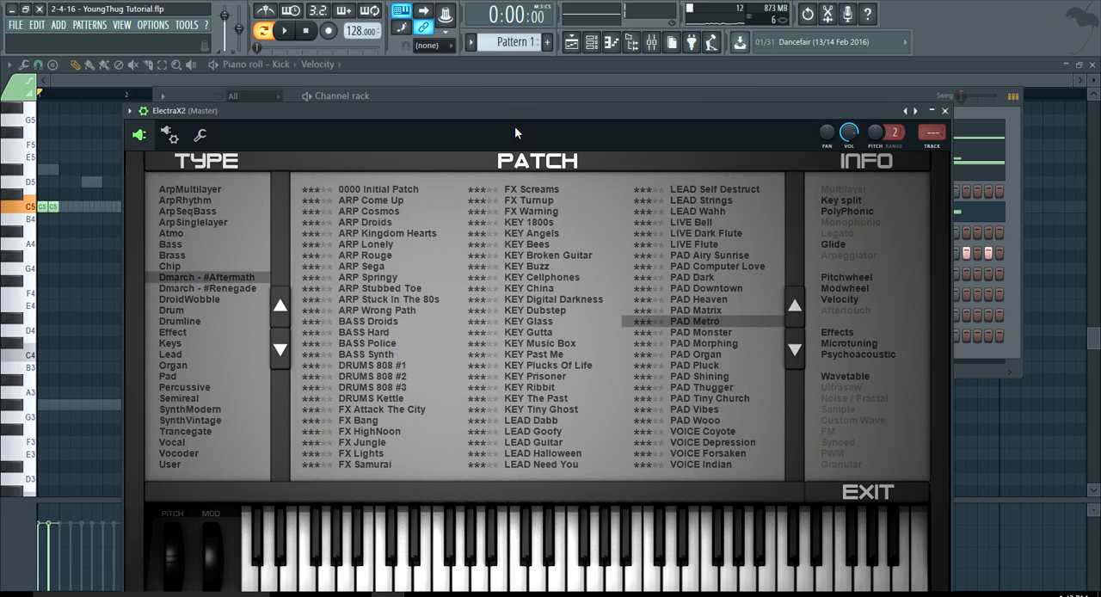
# Open the ElectraX2 channel in the piano roll.
pyautogui.click(469, 89)
pyautogui.rightClick(281, 183)
pyautogui.click(307, 191)
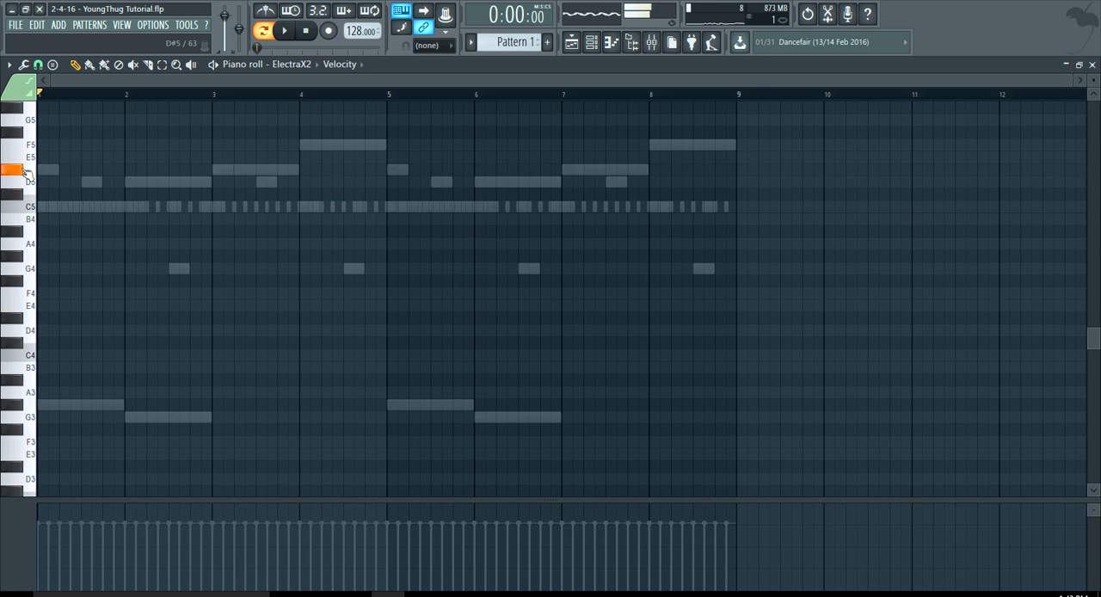
pyautogui.scroll(3, 16, 222)
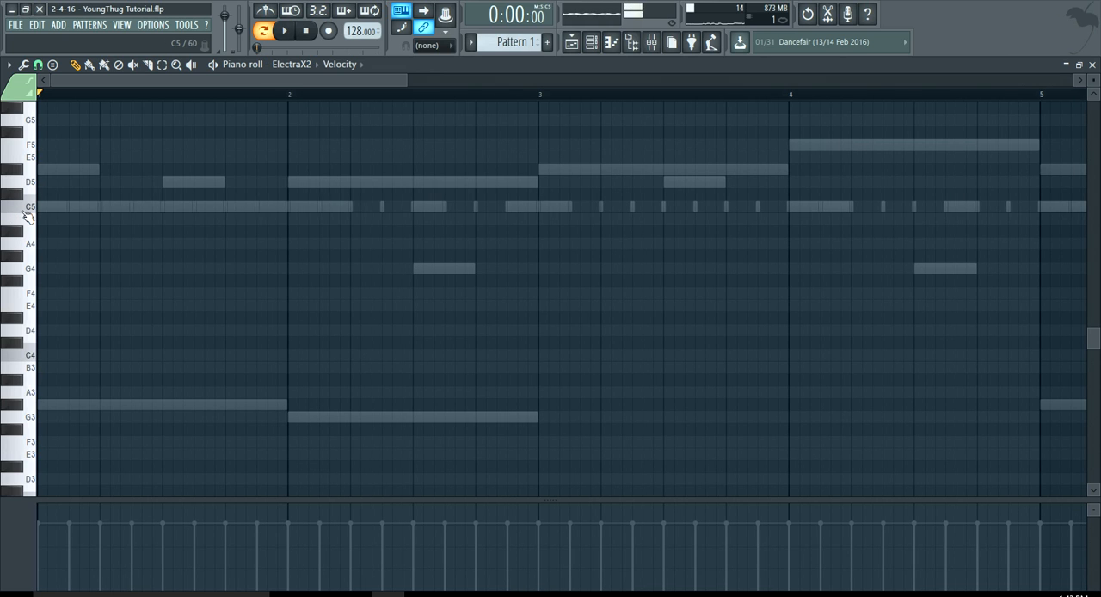
# Place successive one-beat notes C5, D5, D#5 and G5 across bar 1, and play the phrase briefly.
pyautogui.click(48, 207)
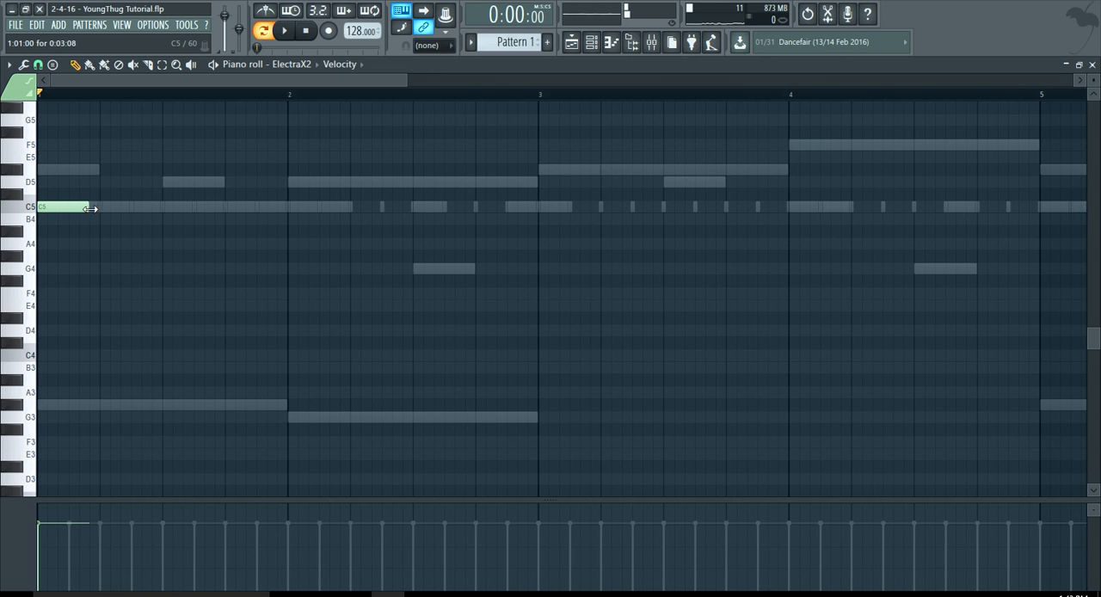
pyautogui.moveTo(96, 209); pyautogui.dragTo(100, 209)
pyautogui.click(102, 182)
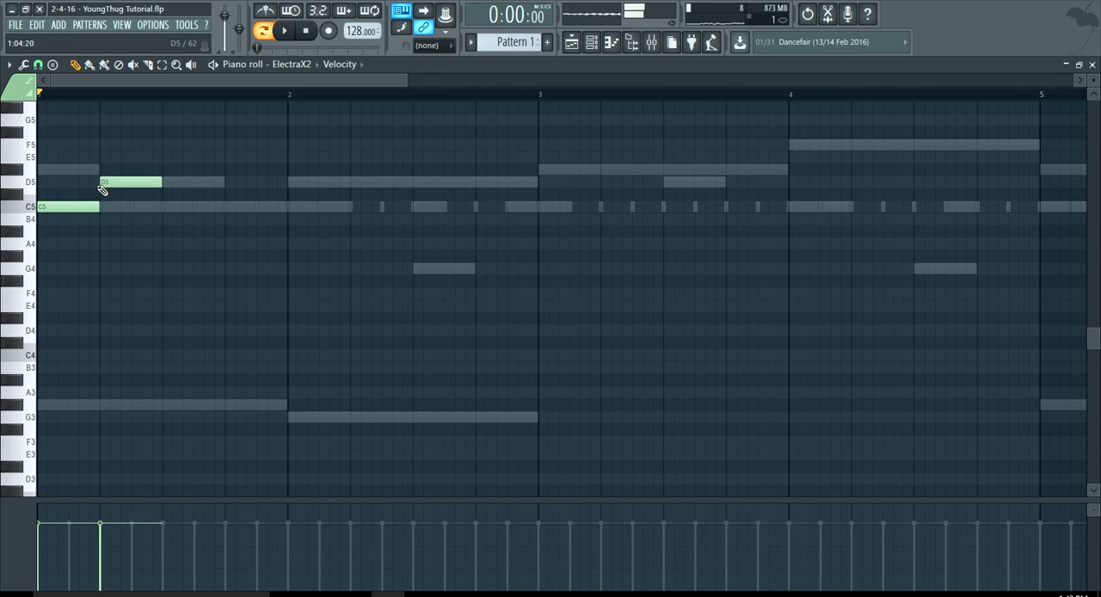
pyautogui.click(165, 171)
pyautogui.moveTo(221, 145); pyautogui.dragTo(226, 118)
pyautogui.press('space')
pyautogui.keyDown('ctrl'); pyautogui.scroll(-2, 177, 202); pyautogui.keyUp('ctrl')
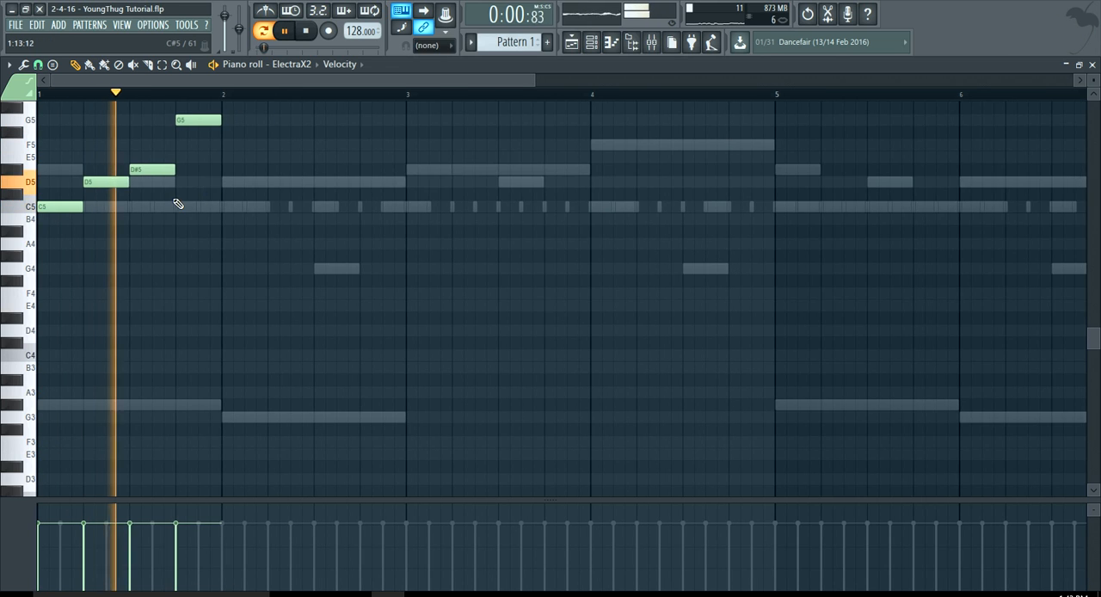
pyautogui.scroll(3, 178, 206)
pyautogui.press('space')
# Duplicate the four-note ElectraX2 phrase from bar 1 into bar 2.
pyautogui.hotkey('ctrl', 'a')
pyautogui.hotkey('ctrl', 'c')
pyautogui.hotkey('ctrl', 'v')
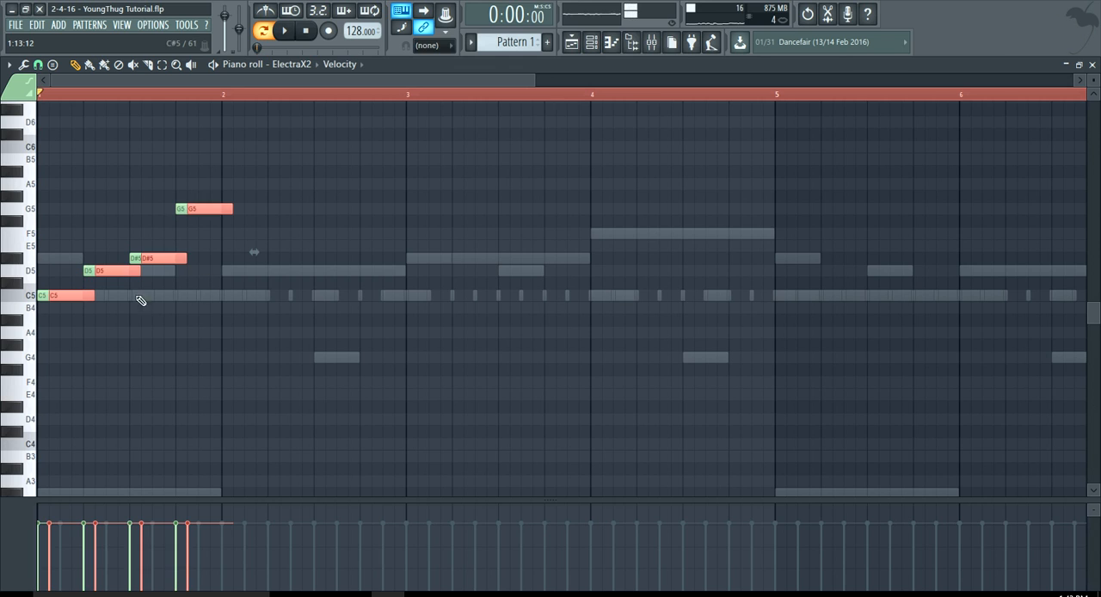
pyautogui.moveTo(75, 297); pyautogui.dragTo(239, 294)
# Copy the two-bar ElectraX2 phrase into bars 3 and 4.
pyautogui.scroll(-2, 230, 335)
pyautogui.hotkey('ctrl', 'a')
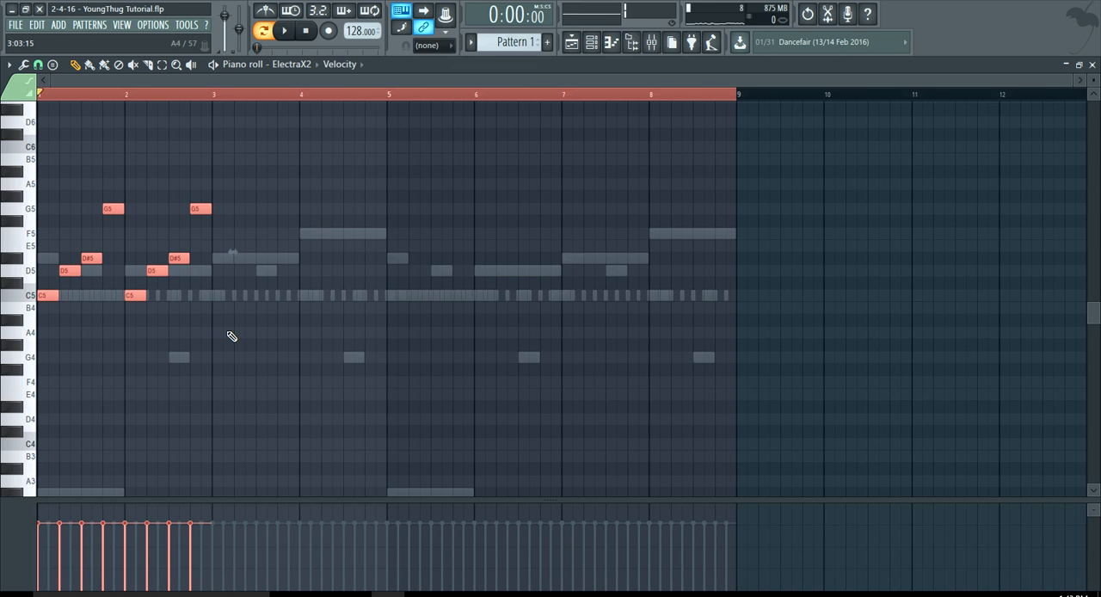
pyautogui.hotkey('ctrl', 'c')
pyautogui.hotkey('ctrl', 'v')
pyautogui.moveTo(72, 297); pyautogui.dragTo(222, 296)
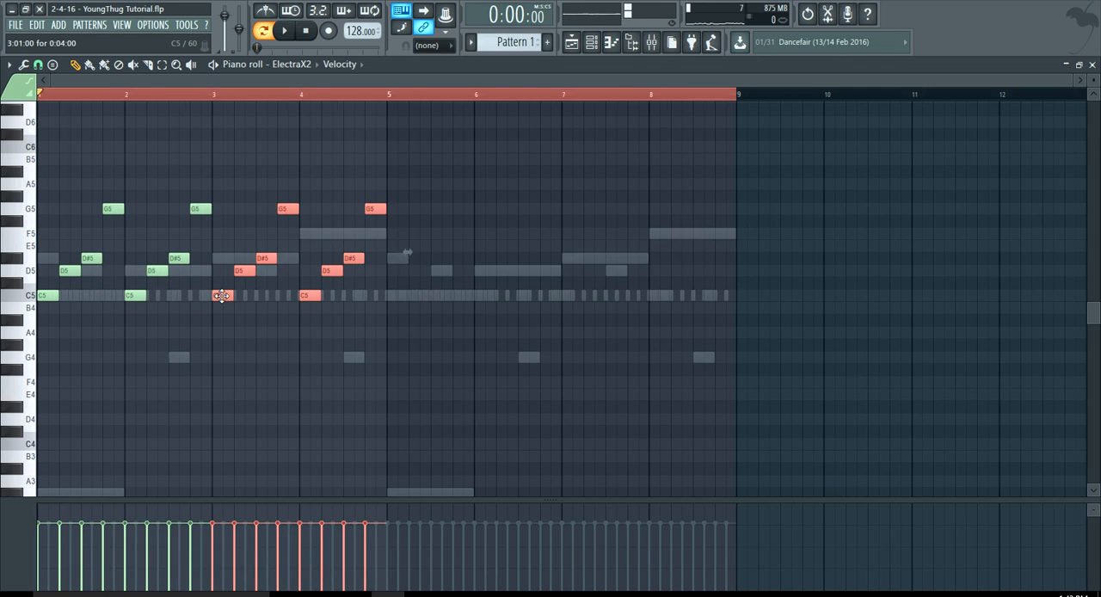
# Copy the four-bar ElectraX2 phrase into bars 5 through 8 and clear the time selection.
pyautogui.scroll(3, 221, 296)
pyautogui.scroll(-3, 222, 296)
pyautogui.hotkey('ctrl', 'a')
pyautogui.hotkey('ctrl', 'c')
pyautogui.hotkey('ctrl', 'v')
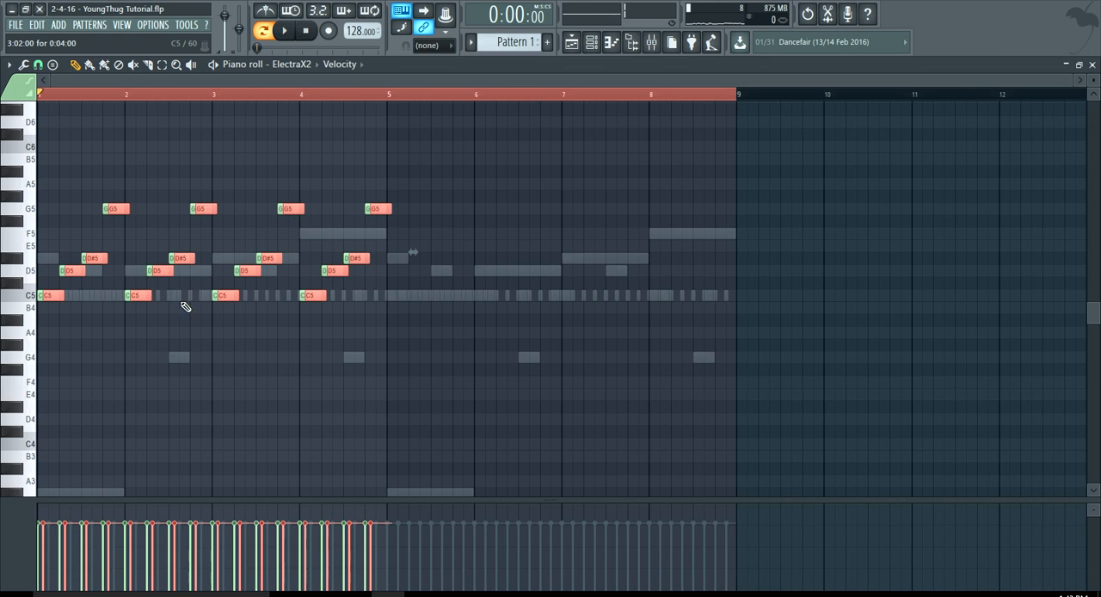
pyautogui.moveTo(54, 297); pyautogui.dragTo(393, 296)
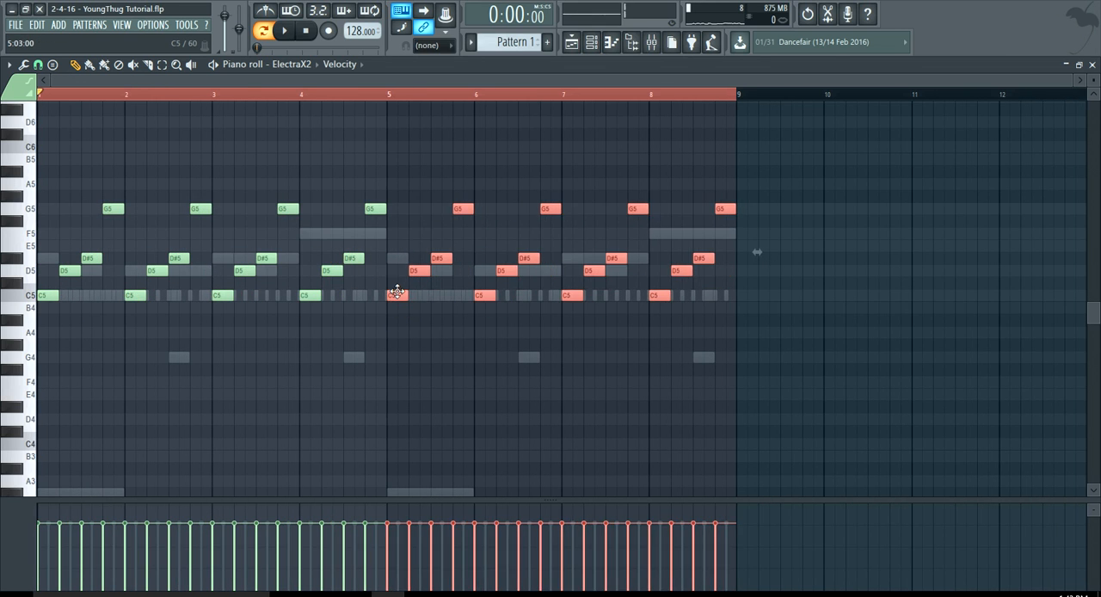
pyautogui.scroll(3, 393, 297)
pyautogui.scroll(-3, 393, 297)
pyautogui.click(259, 93)
pyautogui.click(307, 31)
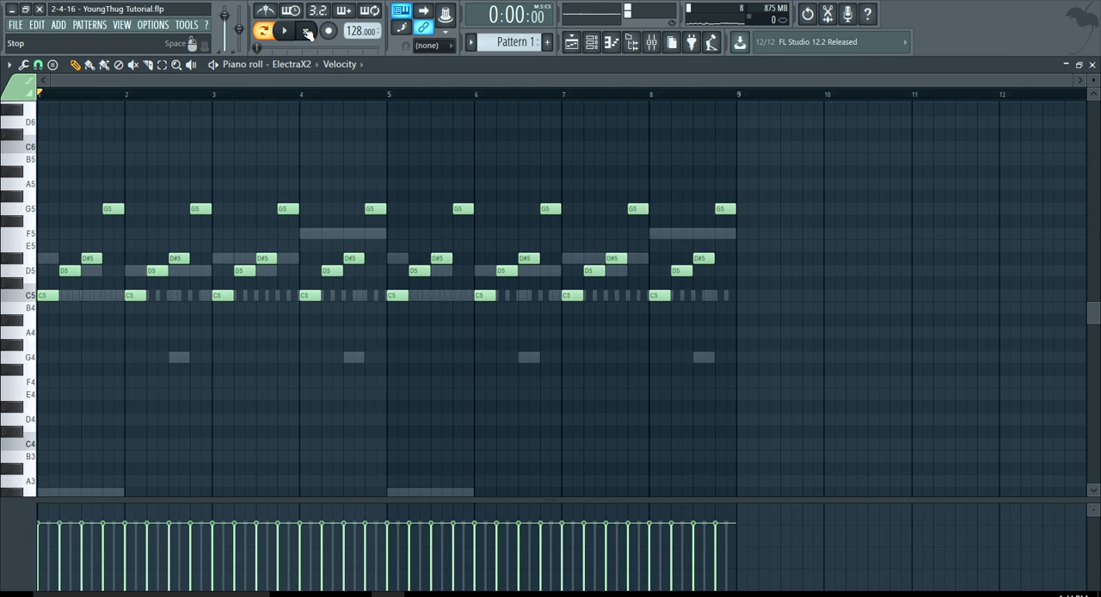
# Load the PAD Heaven patch from the Dmarch - #Aftermath bank in ElectraX2.
pyautogui.click(591, 42)
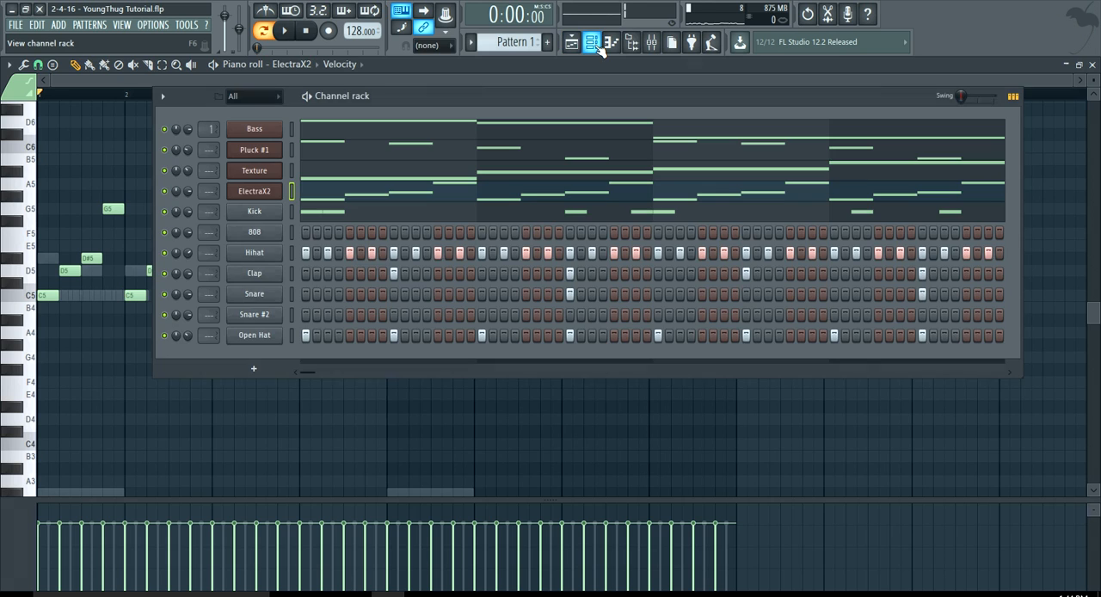
pyautogui.moveTo(533, 101); pyautogui.dragTo(479, 119)
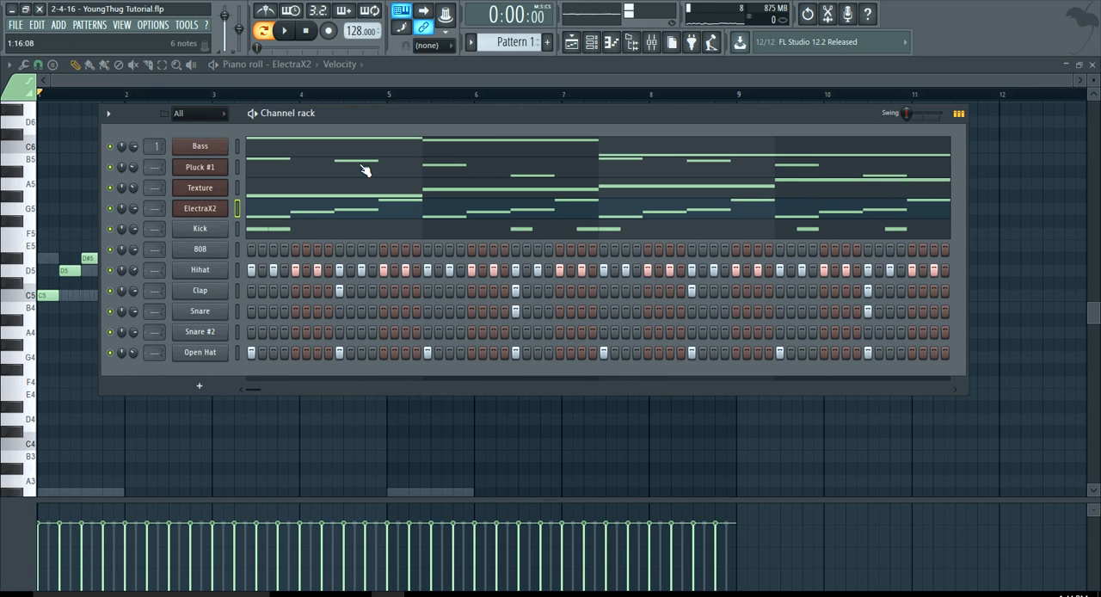
pyautogui.click(201, 210)
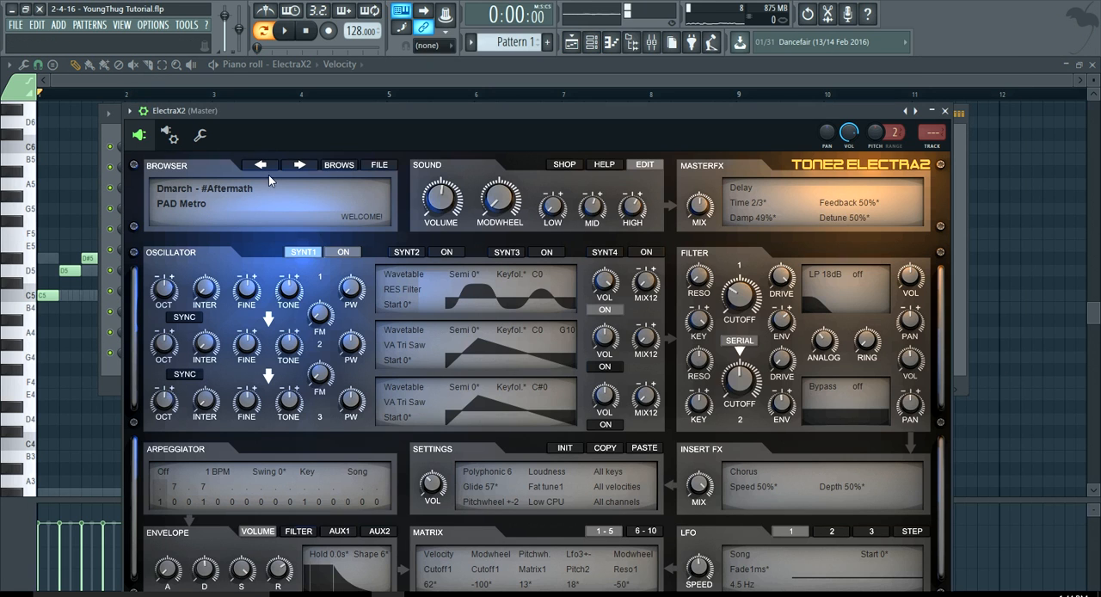
pyautogui.moveTo(332, 111); pyautogui.dragTo(340, 104)
pyautogui.click(341, 162)
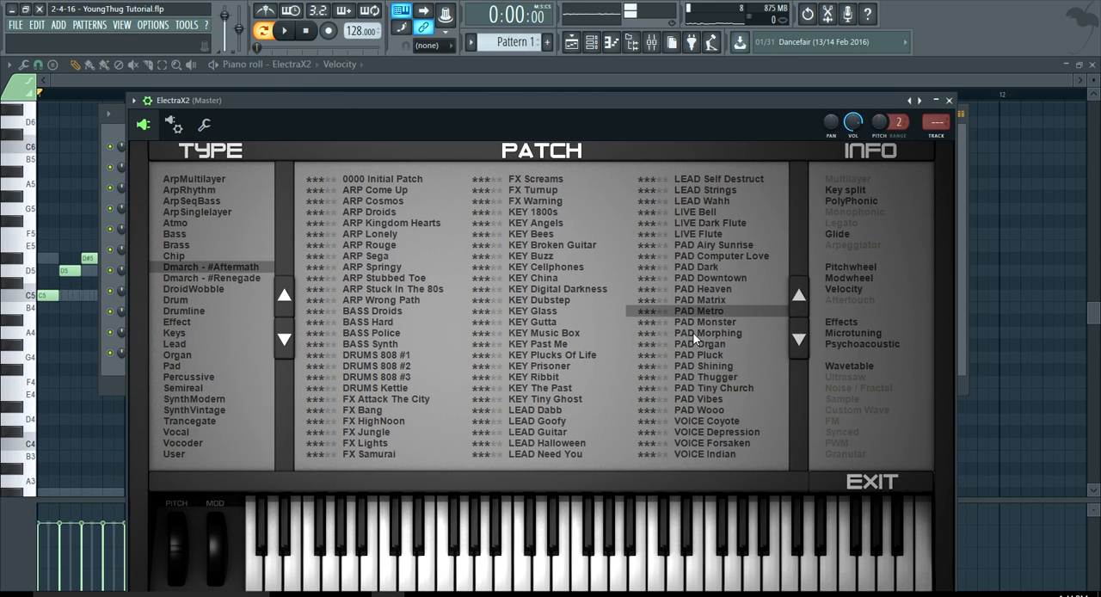
pyautogui.click(709, 291)
pyautogui.click(534, 69)
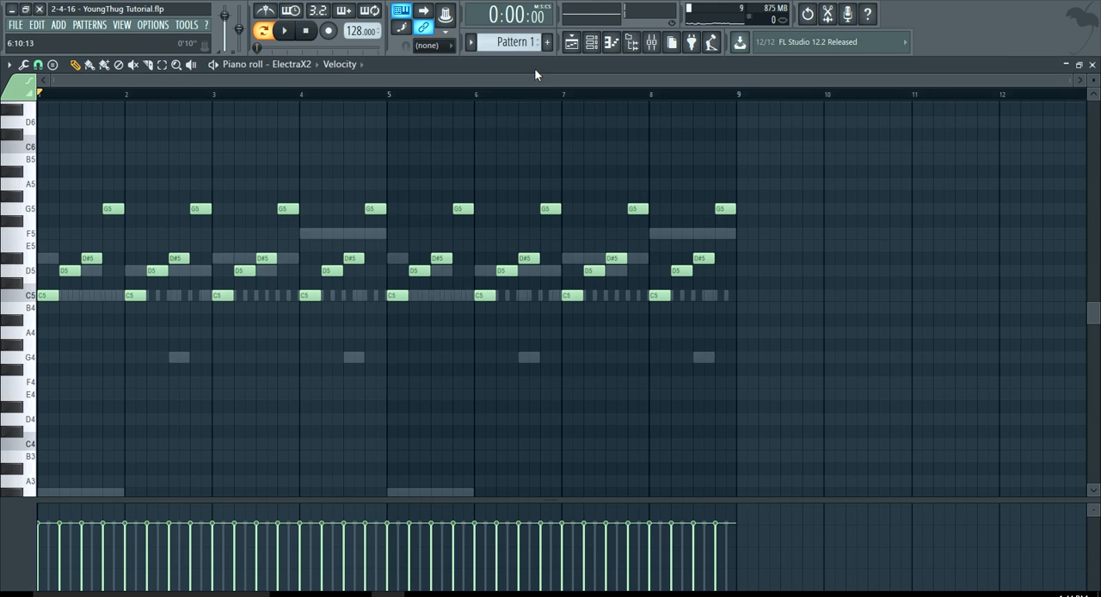
# Solo the ElectraX2 channel in the channel rack and start playback.
pyautogui.click(591, 42)
pyautogui.rightClick(110, 209)
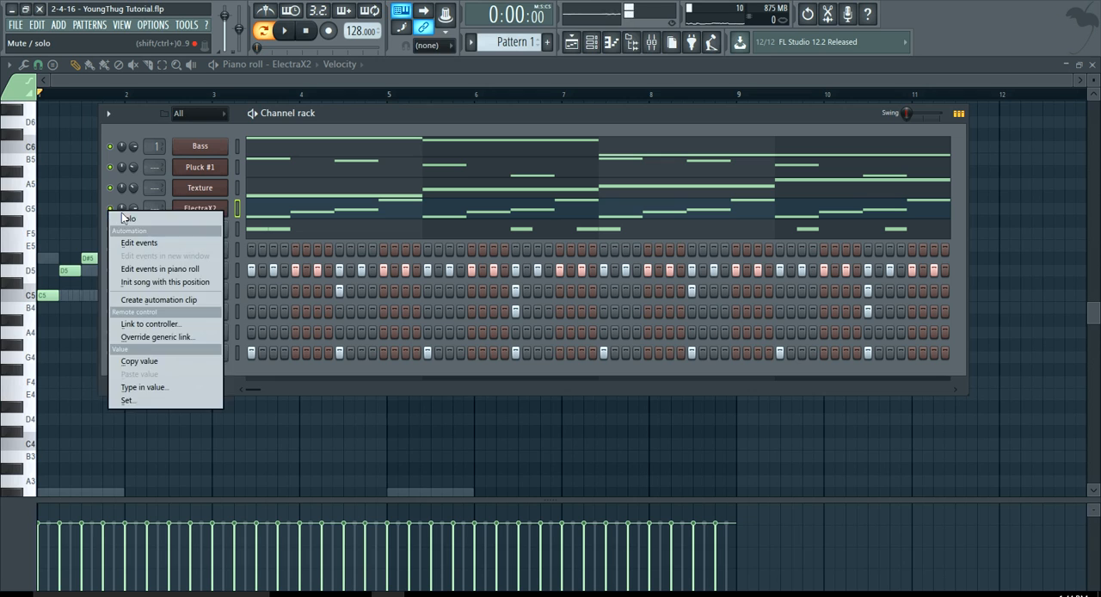
pyautogui.click(128, 220)
pyautogui.press('space')
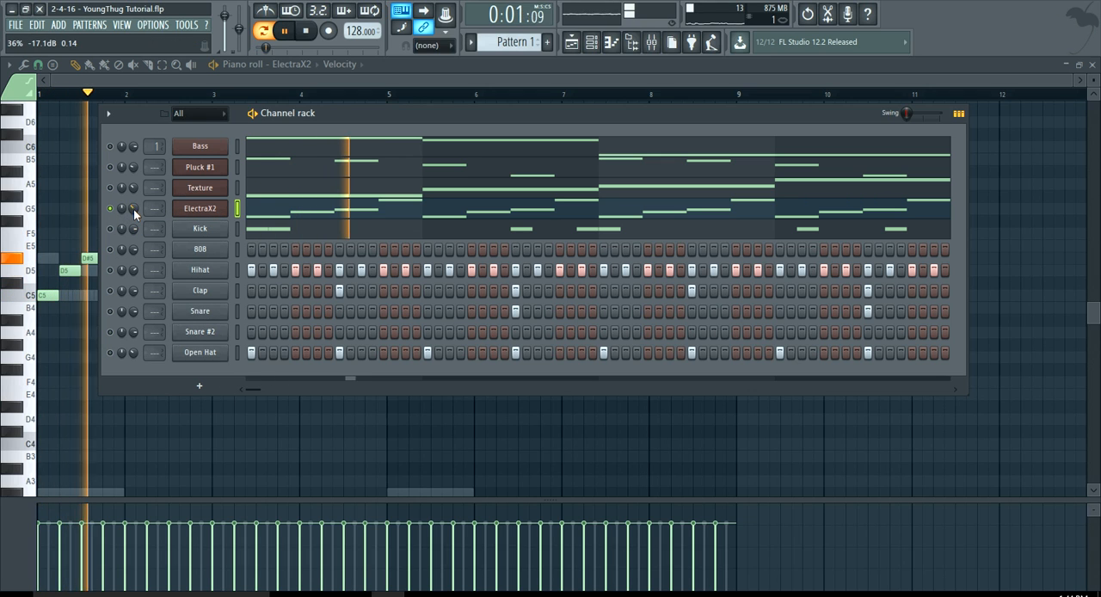
# Set the ElectraX2 volume envelope release to 0.07 sec, stop playback and bring the channel rack forward.
pyautogui.click(185, 212)
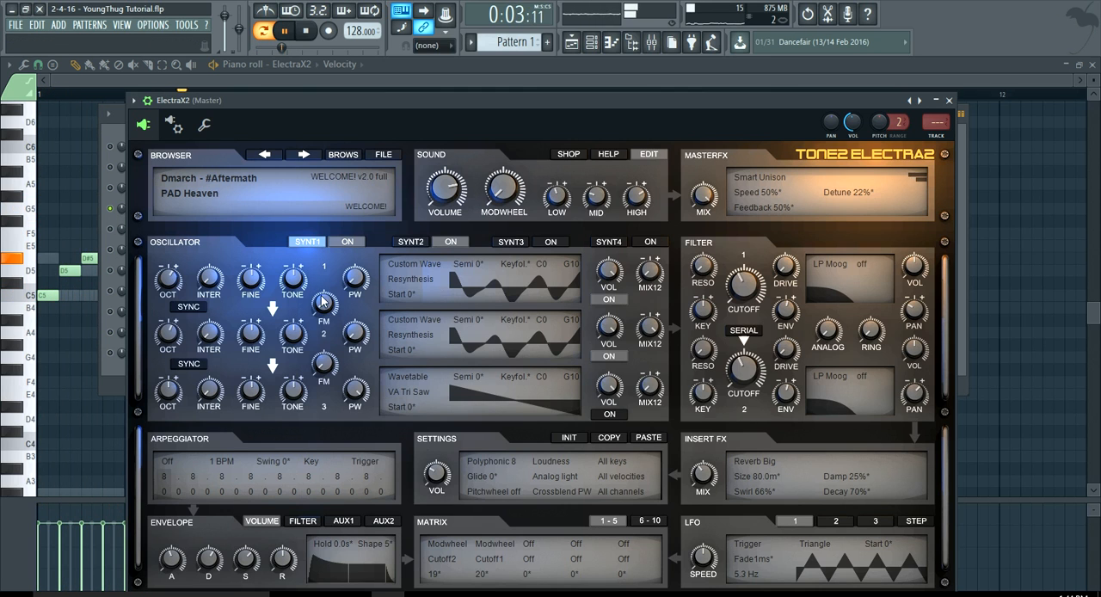
pyautogui.moveTo(279, 570); pyautogui.dragTo(282, 581)
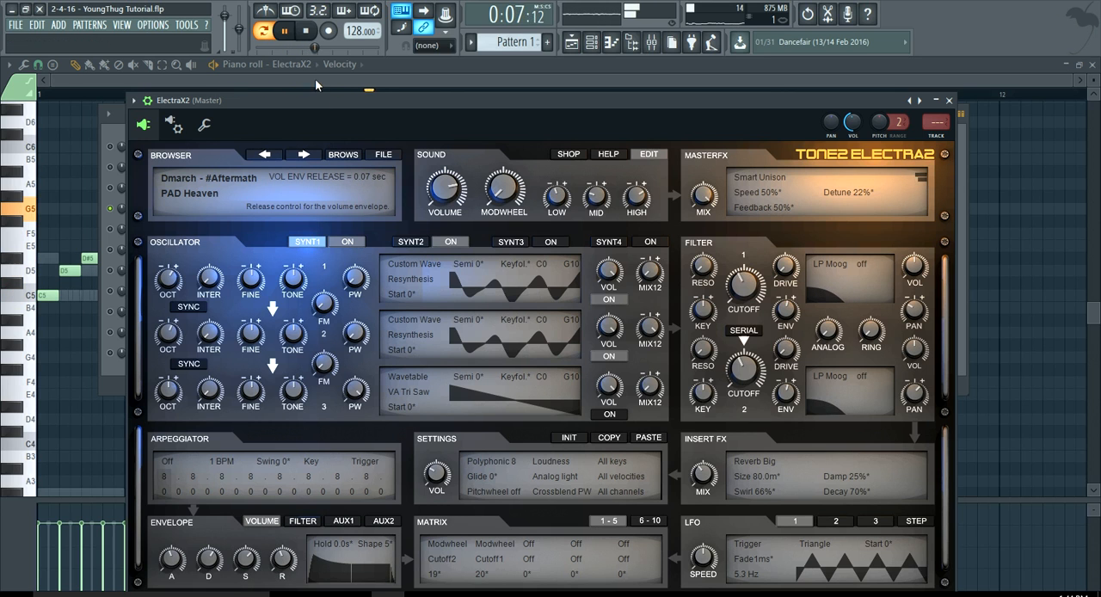
pyautogui.click(306, 30)
pyautogui.moveTo(310, 100); pyautogui.dragTo(343, 153)
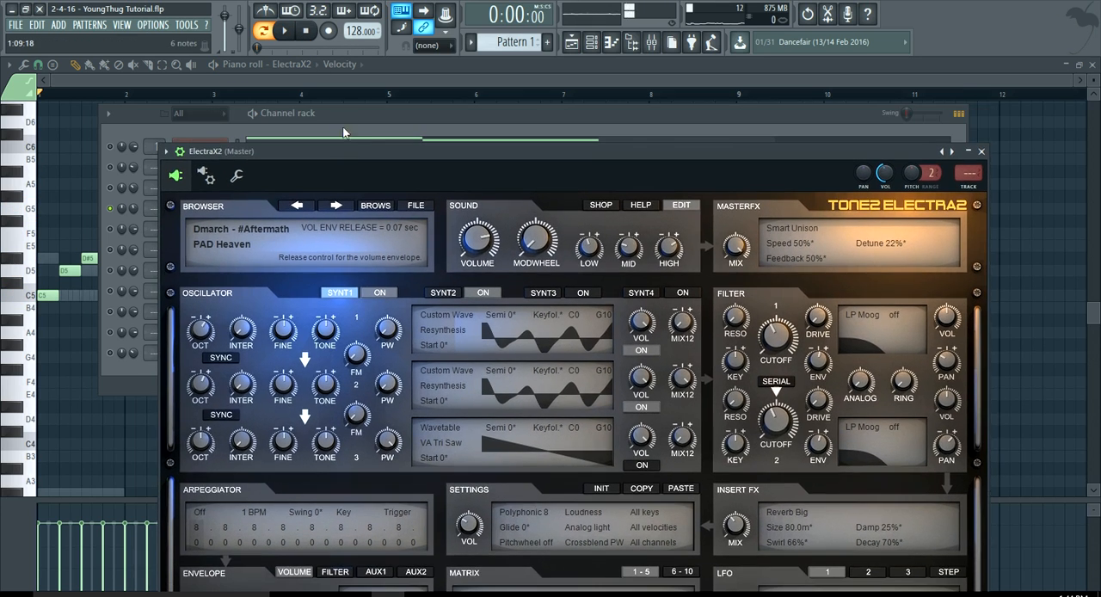
pyautogui.click(344, 128)
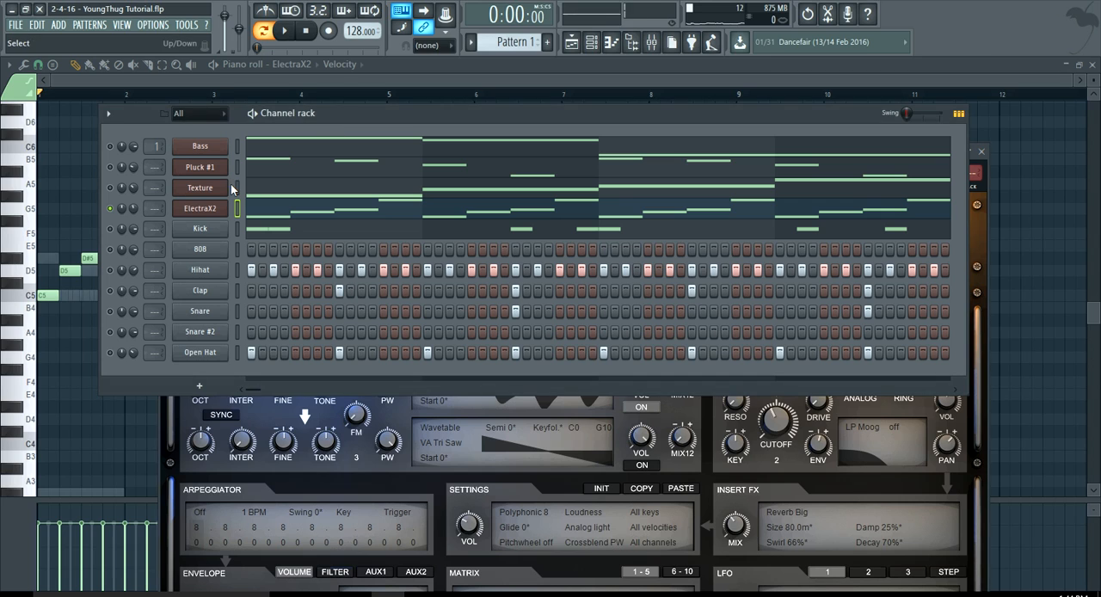
# Unsolo ElectraX2 and adjust its channel volume while the full beat plays.
pyautogui.rightClick(110, 208)
pyautogui.click(122, 215)
pyautogui.press('space')
pyautogui.moveTo(133, 211)
pyautogui.mouseDown()
pyautogui.moveTo(133, 240)
pyautogui.moveTo(133, 222)
pyautogui.mouseUp()
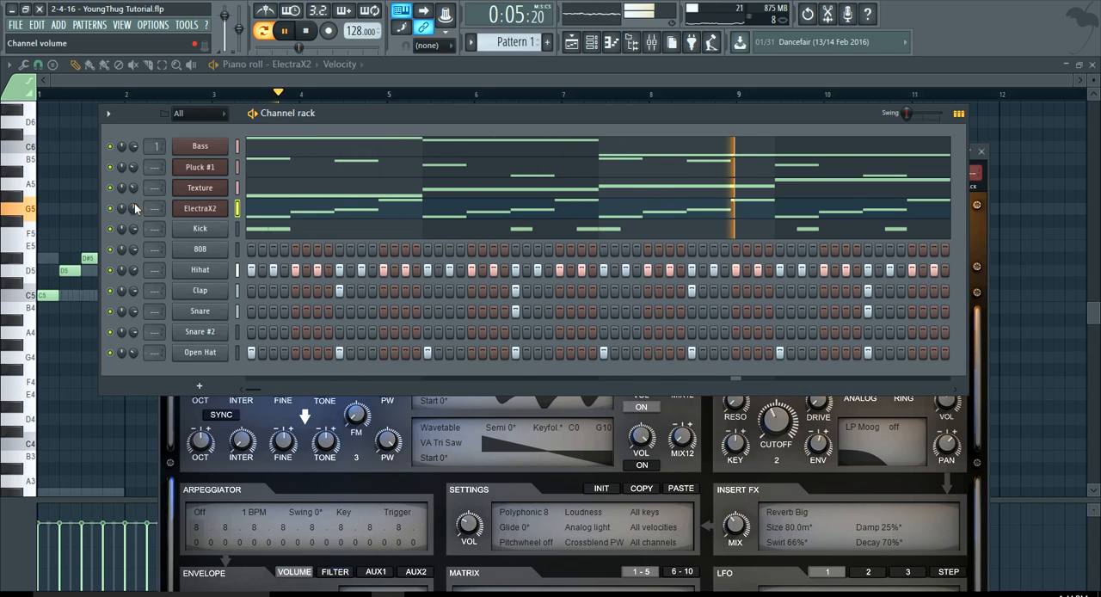
# Route the Pluck #1, Texture and ElectraX2 channels to mixer tracks 2, 3 and 4, and stop playback.
pyautogui.moveTo(152, 168); pyautogui.dragTo(152, 194)
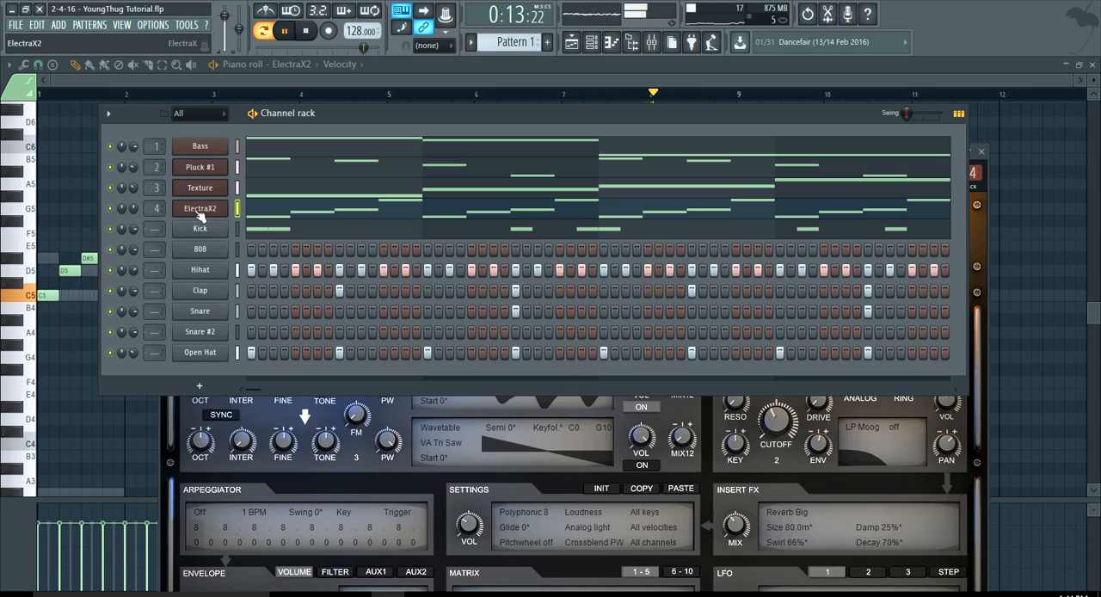
pyautogui.press('space')
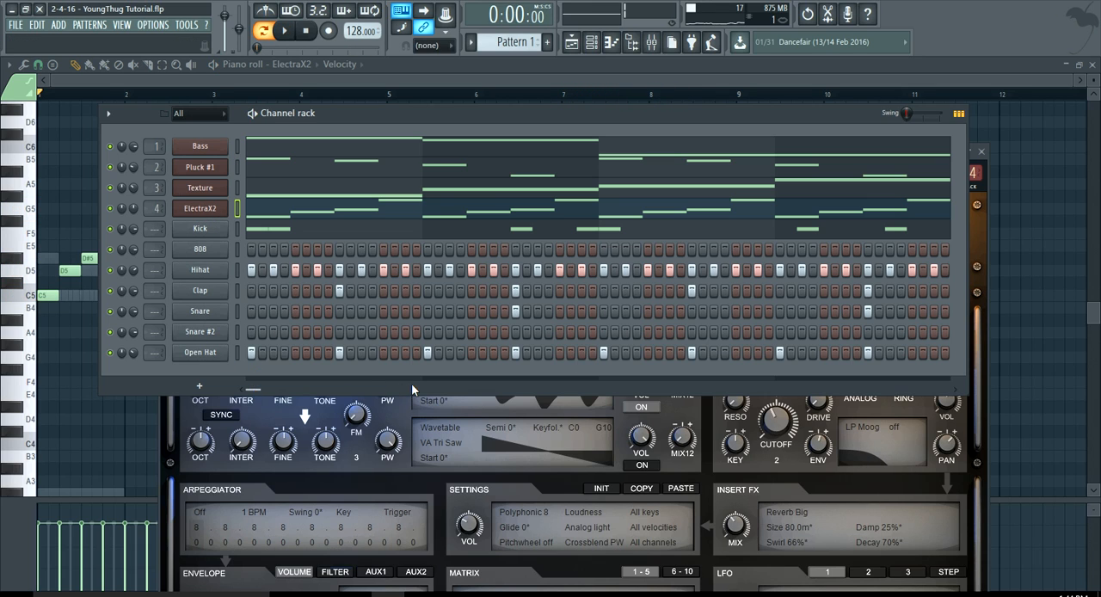
# Trim the silent tail off the Snare #2 sample and close its channel settings.
pyautogui.click(216, 335)
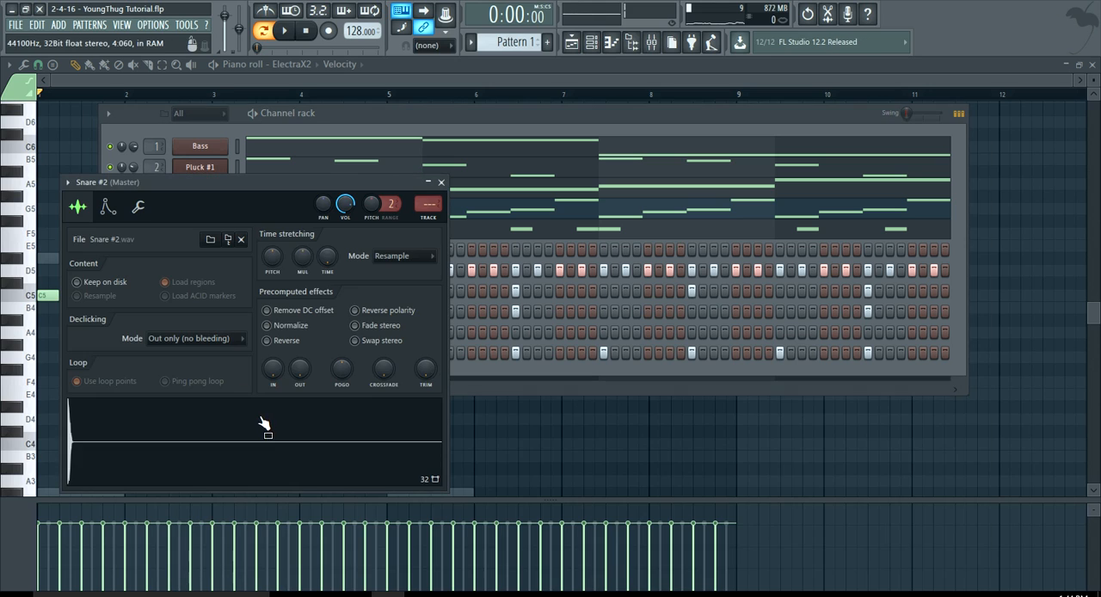
pyautogui.click(442, 183)
# Sequence Snare #2 hits near the end of bar 8, remove the unwanted steps, and play the beat.
pyautogui.moveTo(252, 394); pyautogui.dragTo(943, 390)
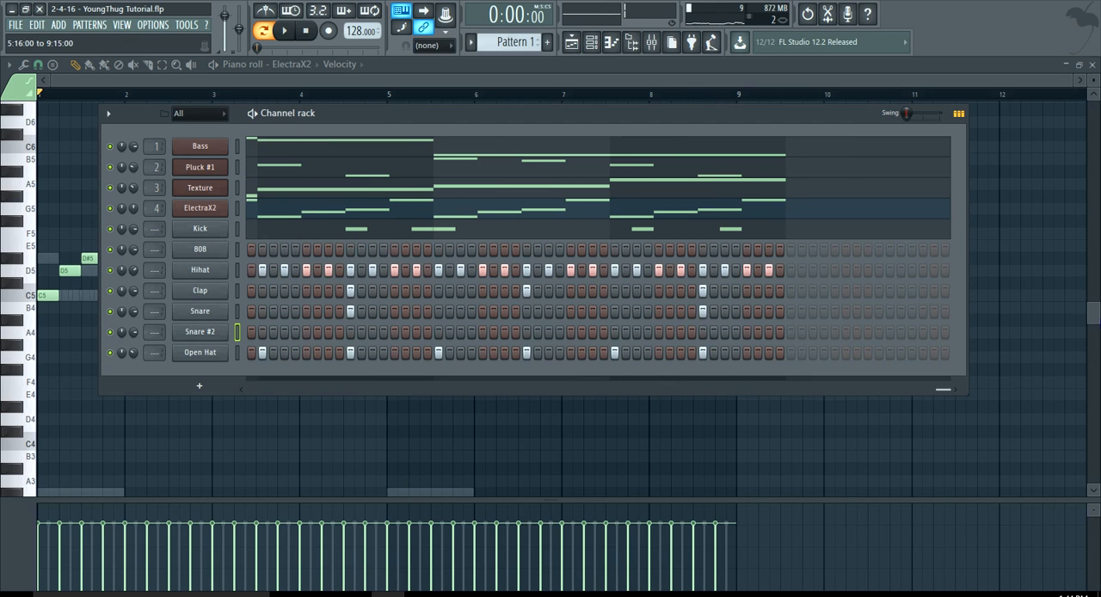
pyautogui.rightClick(762, 333)
pyautogui.rightClick(767, 333)
pyautogui.rightClick(747, 332)
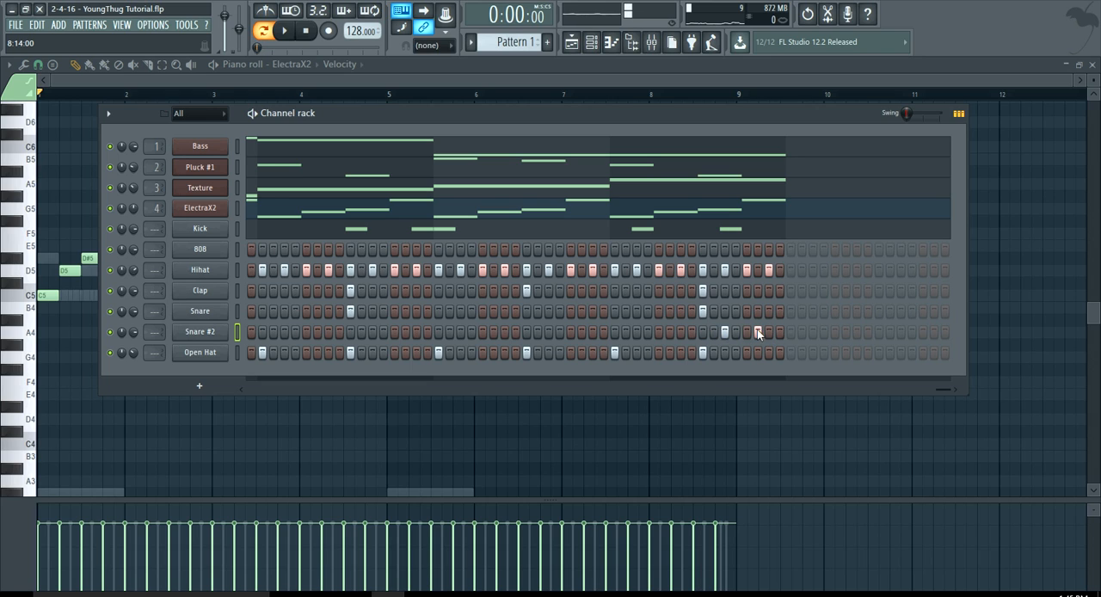
pyautogui.moveTo(938, 387); pyautogui.dragTo(313, 388)
pyautogui.press('space')
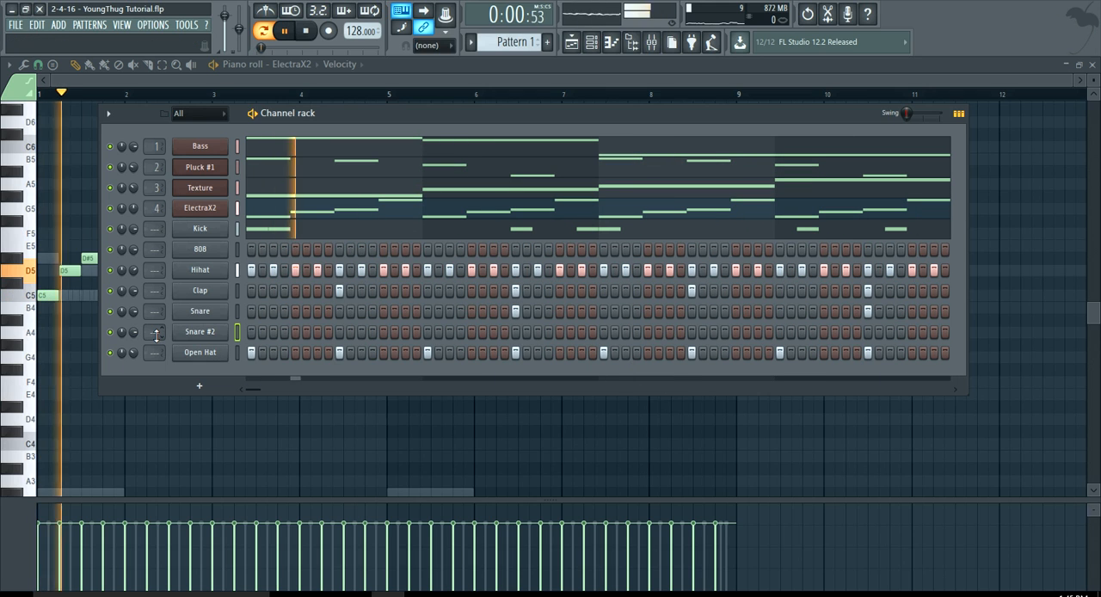
# Check the Snare #2 sample settings during playback and save the project.
pyautogui.click(196, 335)
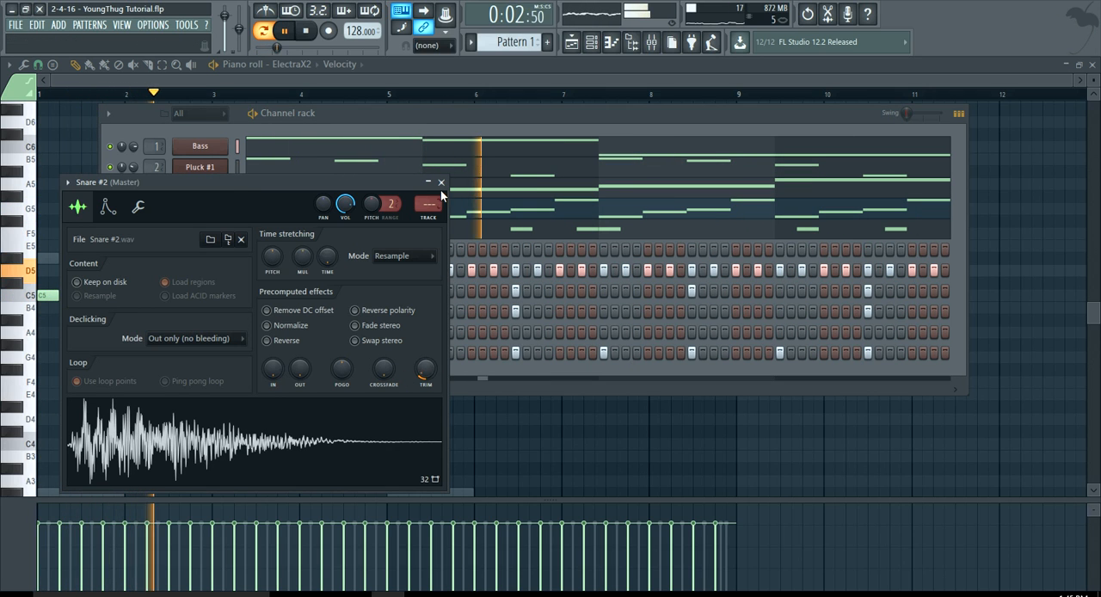
pyautogui.click(441, 182)
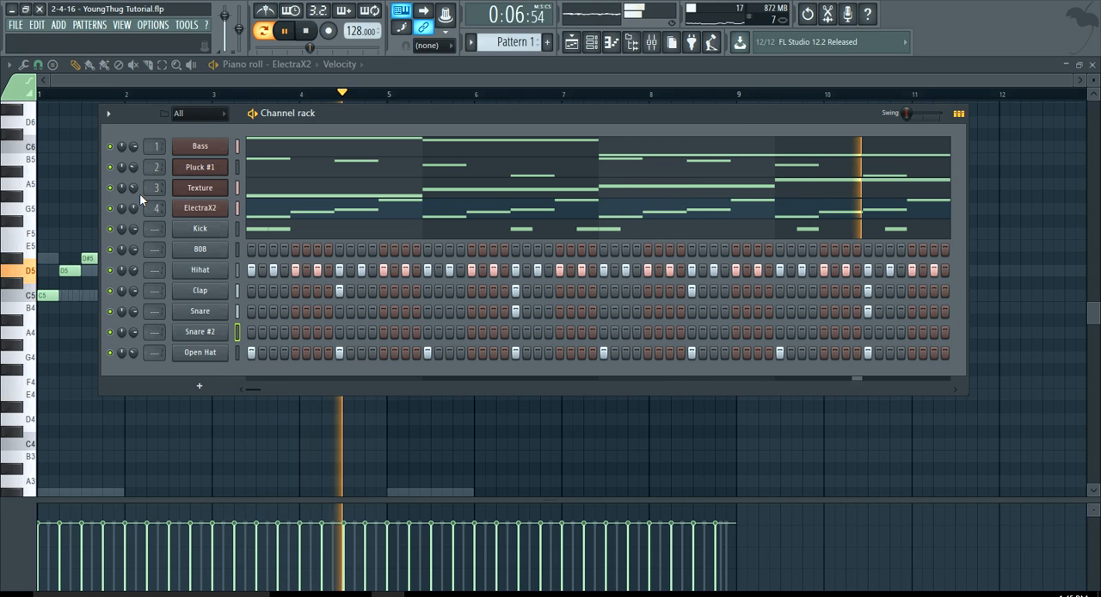
pyautogui.click(16, 24)
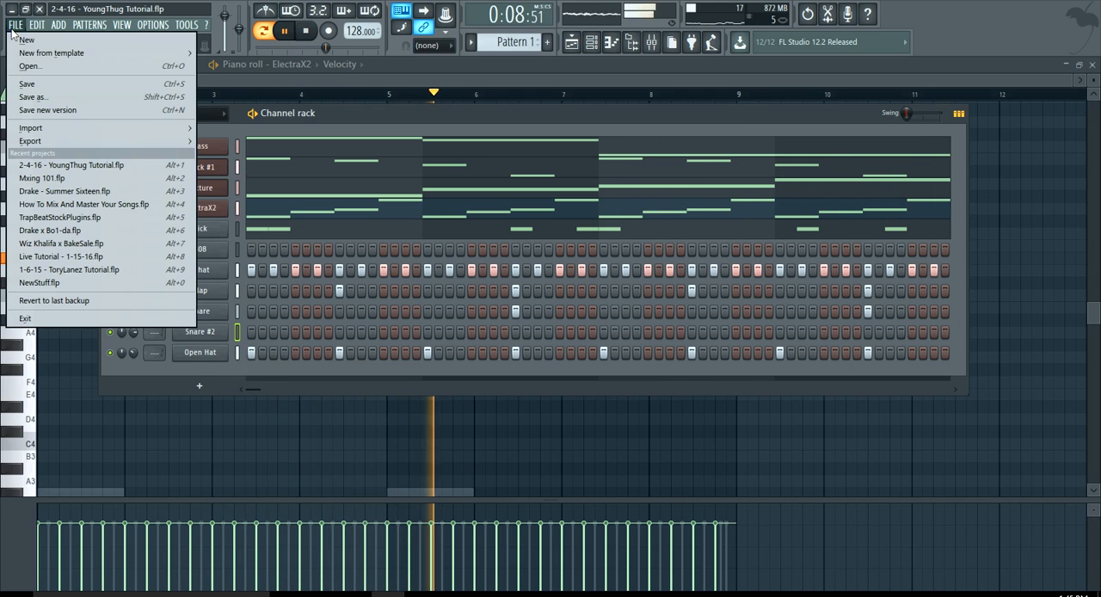
pyautogui.click(26, 83)
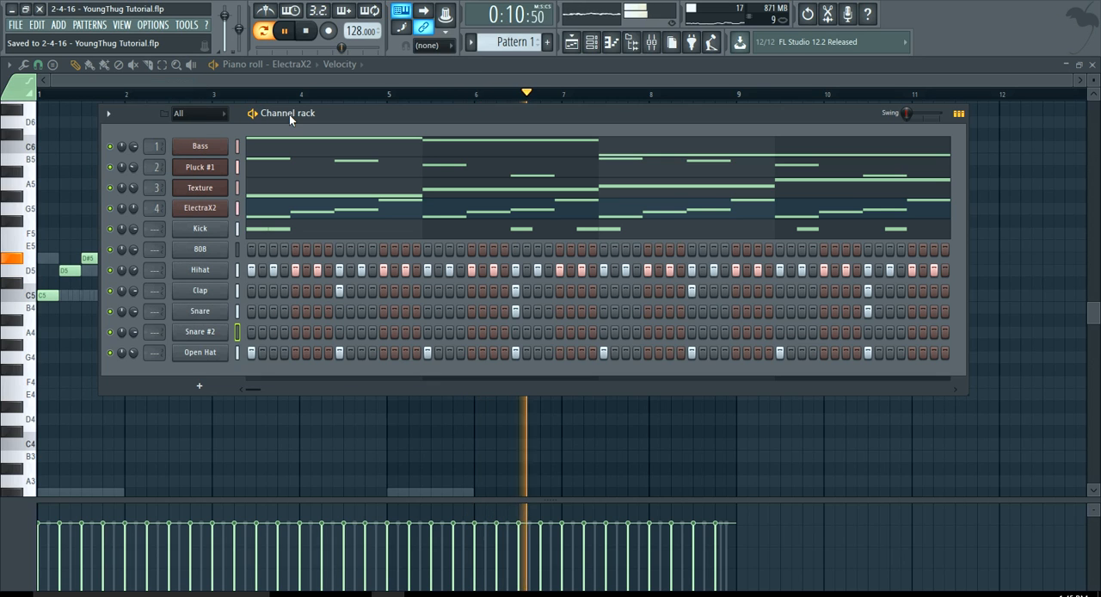
pyautogui.moveTo(334, 116); pyautogui.dragTo(331, 115)
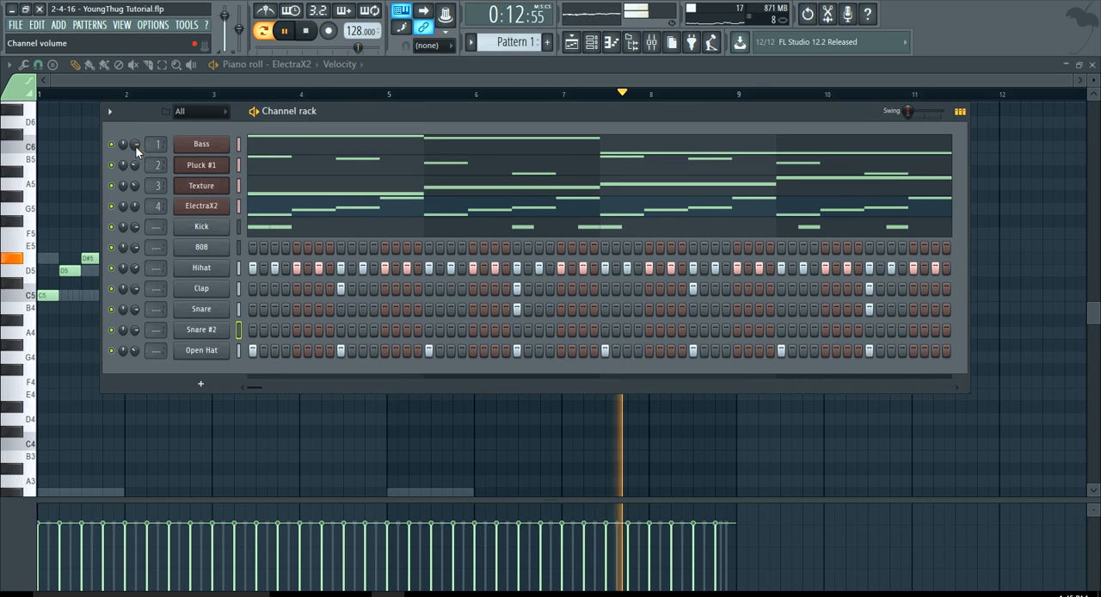
# Mute the Bass and Texture channels and stop playback.
pyautogui.click(111, 146)
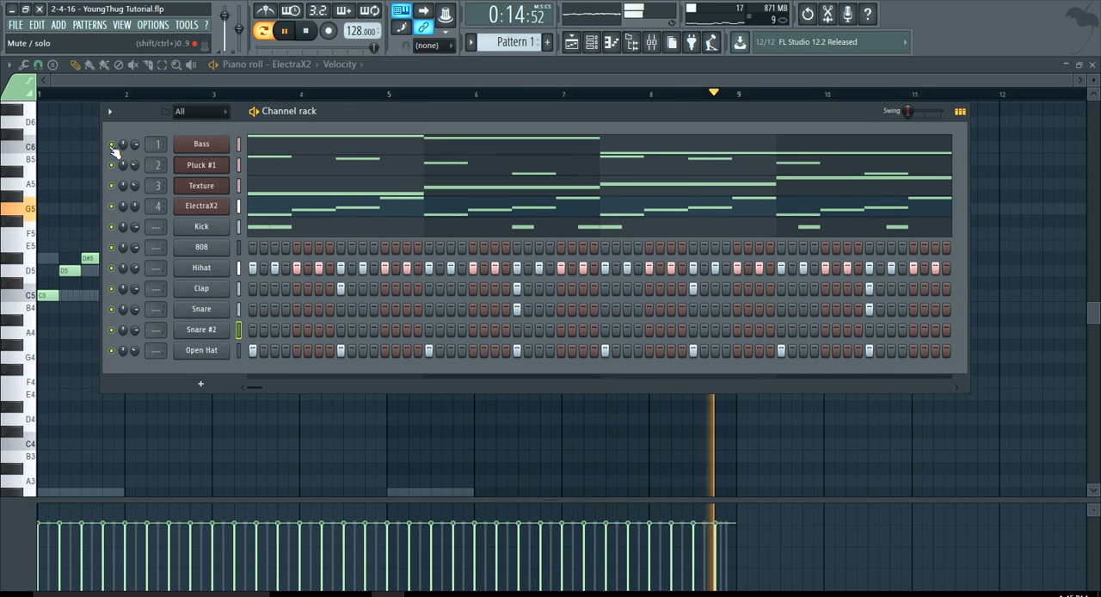
pyautogui.click(113, 184)
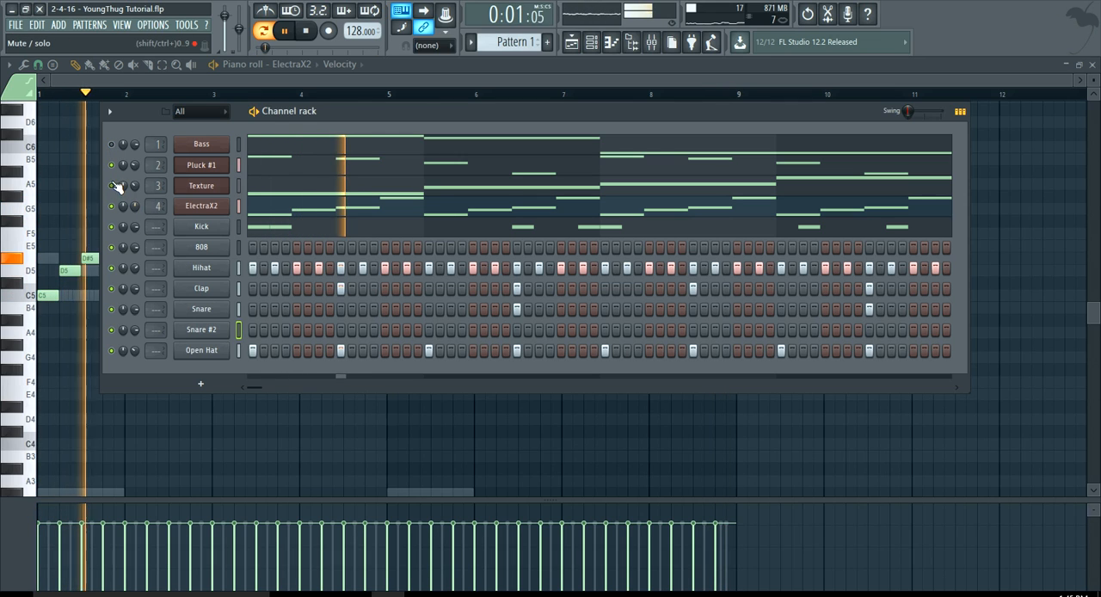
pyautogui.press('space')
# Open the 808 channel in the piano roll and place a one-beat F#5 note at the start of bar 1 after auditioning keys.
pyautogui.rightClick(207, 250)
pyautogui.click(253, 249)
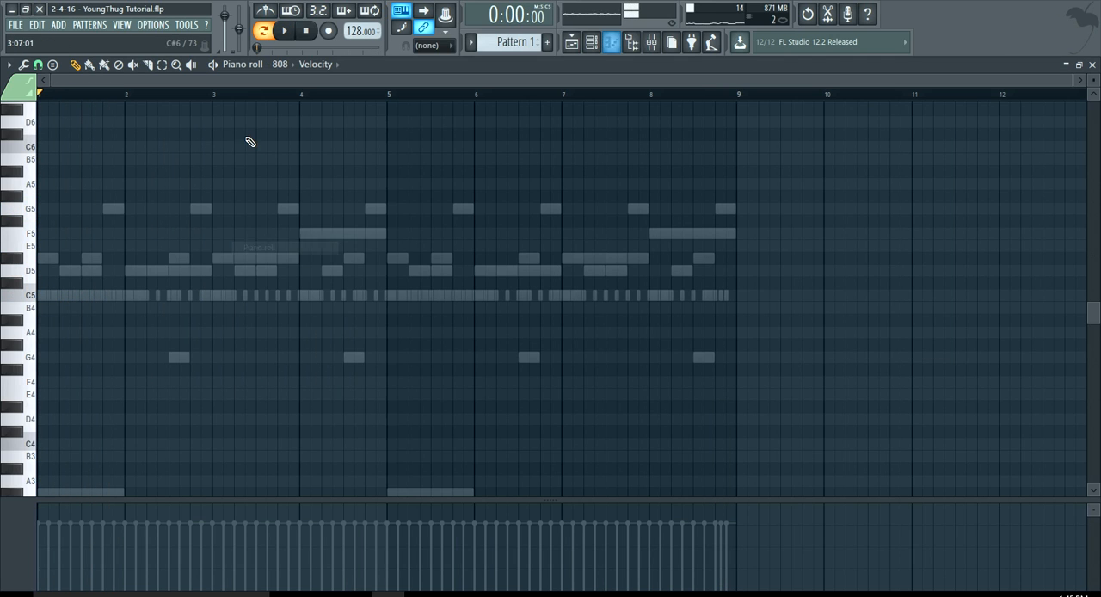
pyautogui.scroll(4, 7, 252)
pyautogui.scroll(3, 7, 251)
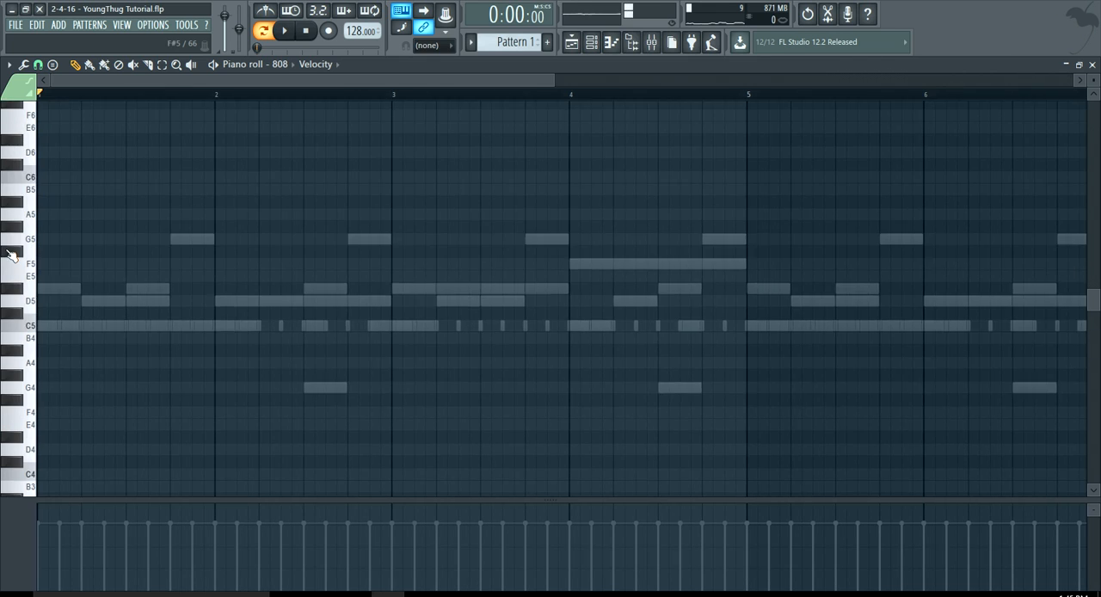
pyautogui.moveTo(23, 213); pyautogui.dragTo(21, 160)
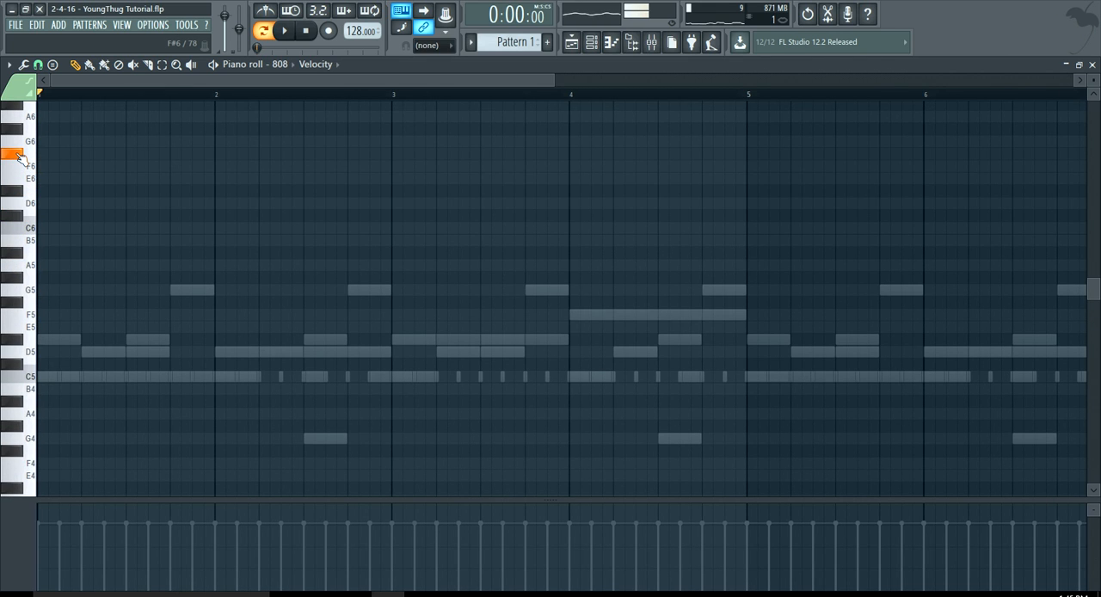
pyautogui.moveTo(41, 304); pyautogui.dragTo(2, 305)
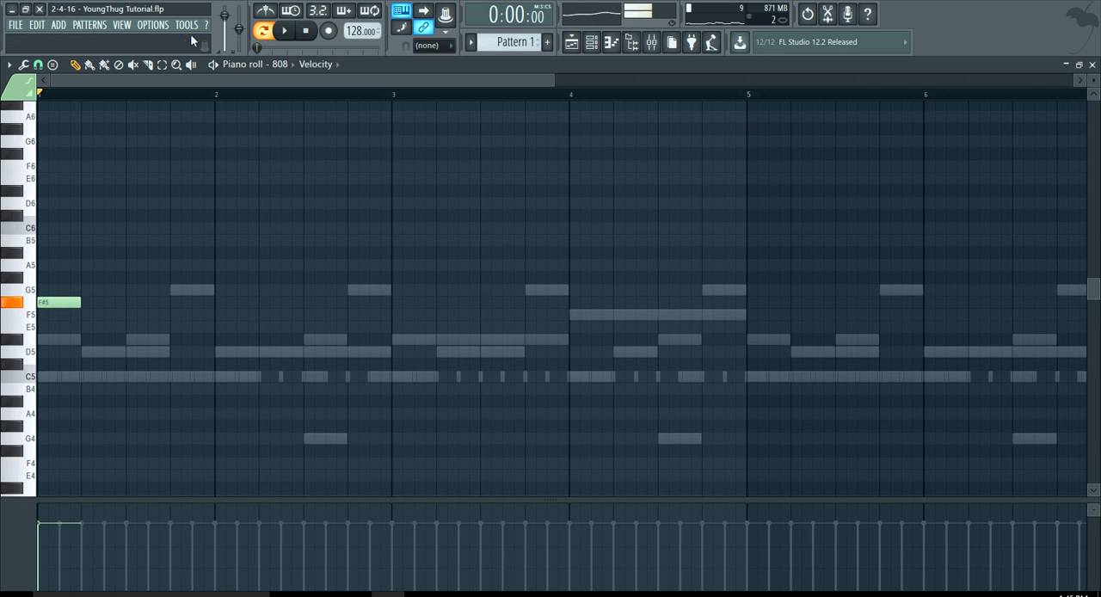
# Place a one-beat 808 note on beat 3 of bar 2, trying G4 during playback and settling on C5.
pyautogui.press('space')
pyautogui.scroll(3, 51, 325)
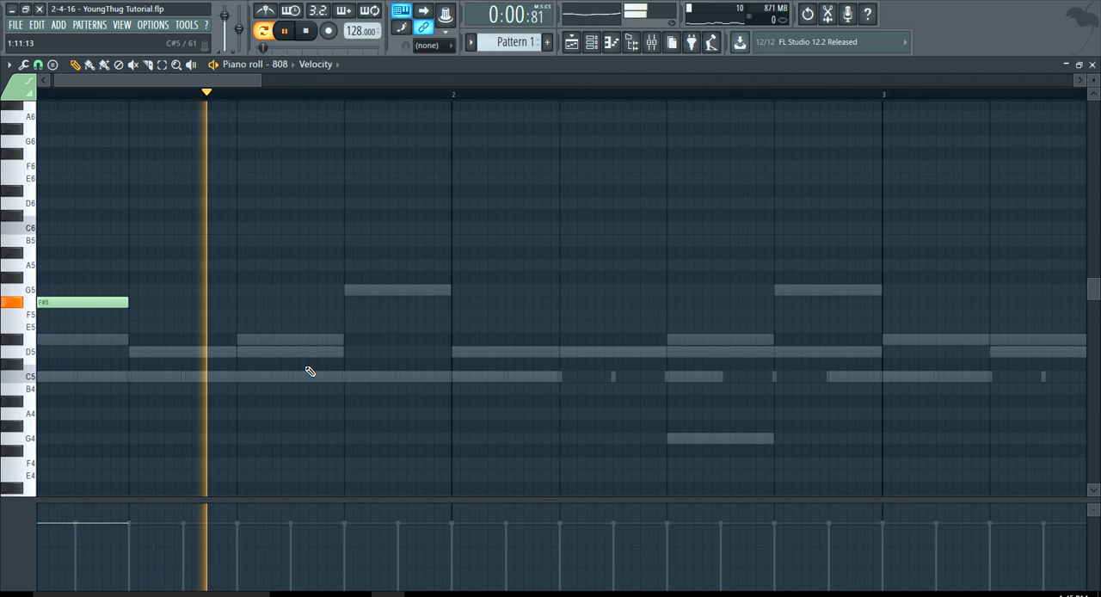
pyautogui.click(680, 439)
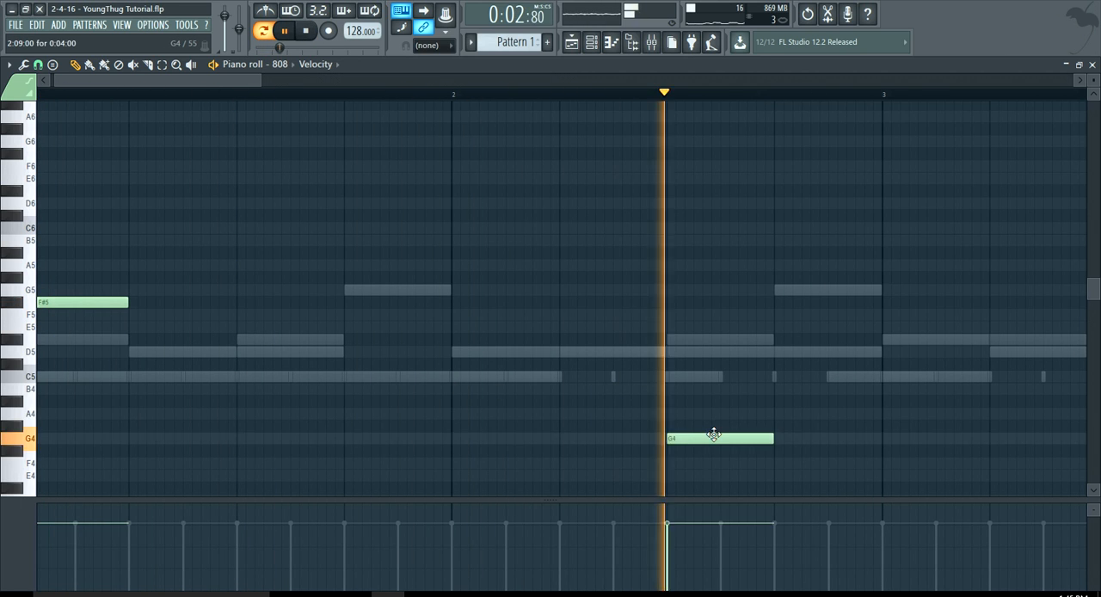
pyautogui.scroll(-2, 562, 465)
pyautogui.press('space')
pyautogui.scroll(3, 532, 394)
pyautogui.click(490, 375)
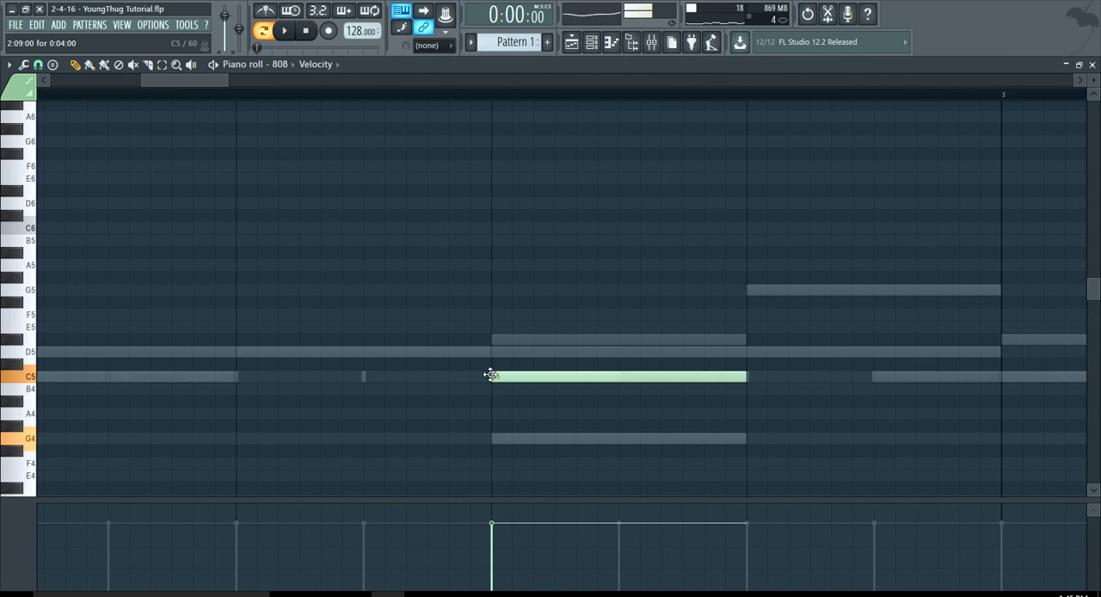
# Replace the C5 808 note on beat 3 of bar 2 with a one-beat F5 note.
pyautogui.scroll(-2, 526, 371)
pyautogui.rightClick(523, 377)
pyautogui.scroll(-3, 129, 365)
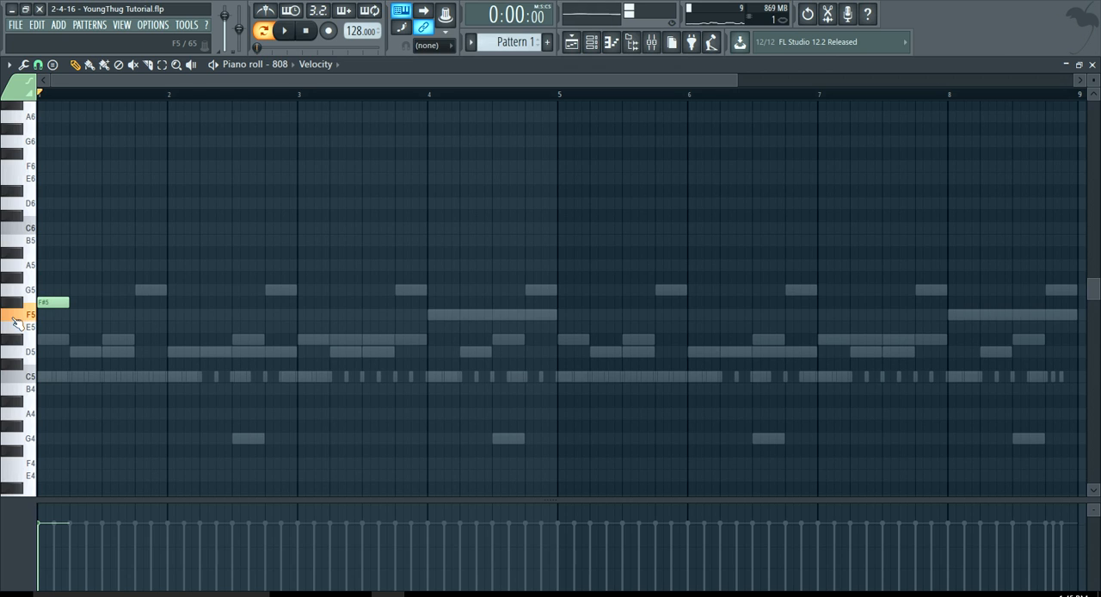
pyautogui.press('space')
pyautogui.scroll(4, 233, 332)
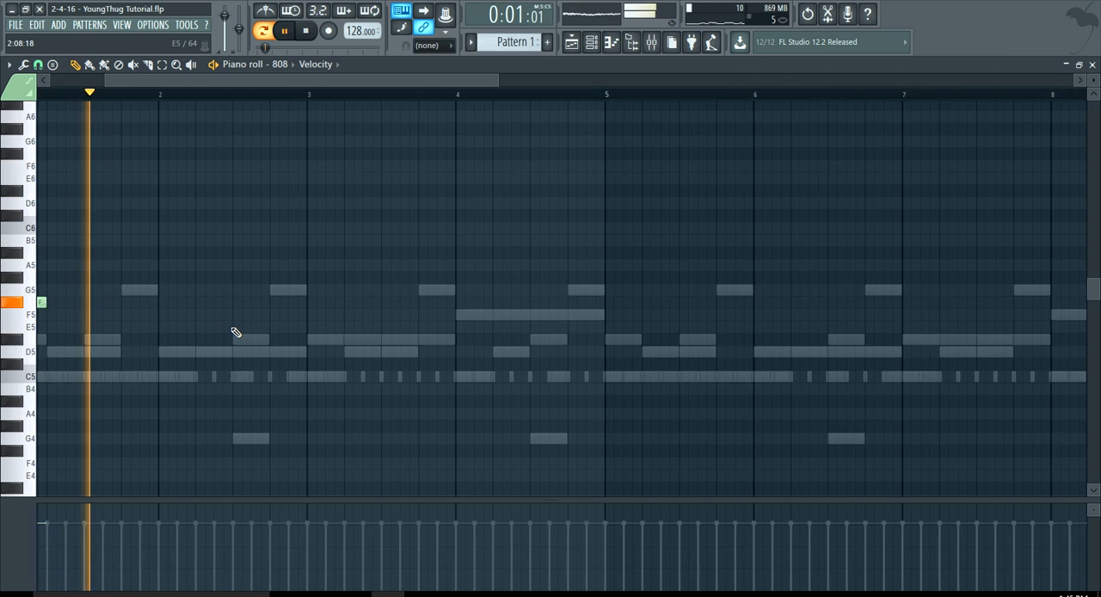
pyautogui.scroll(3, 253, 332)
pyautogui.click(504, 309)
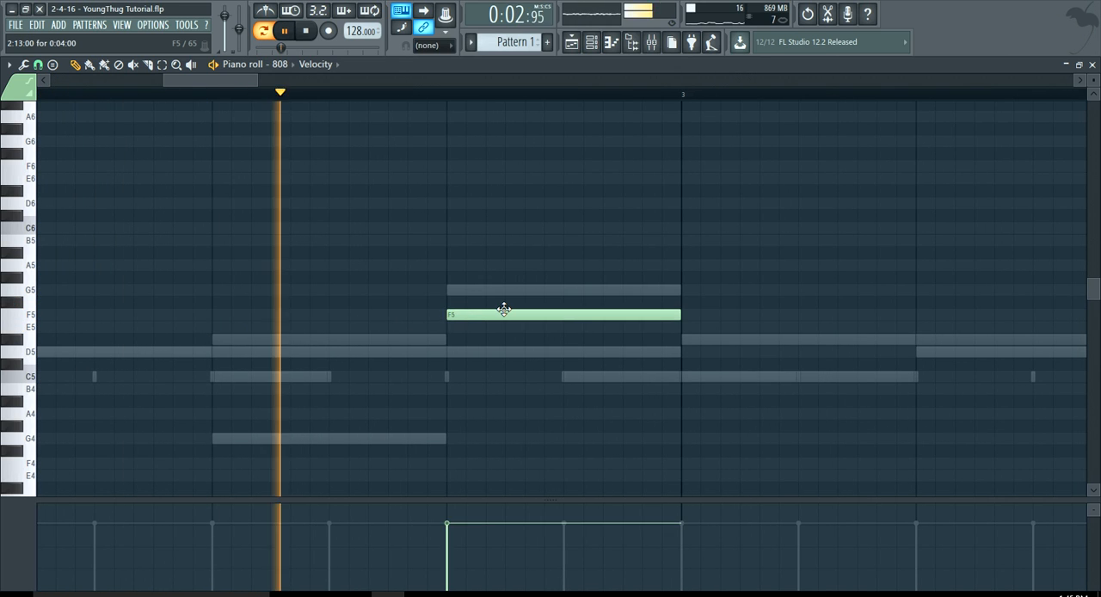
pyautogui.press('space')
pyautogui.scroll(-3, 504, 309)
pyautogui.moveTo(511, 314); pyautogui.dragTo(404, 314)
# Place a one-beat 808 note at the start of bar 3 and lower it to A#4.
pyautogui.scroll(-2, 524, 336)
pyautogui.click(453, 376)
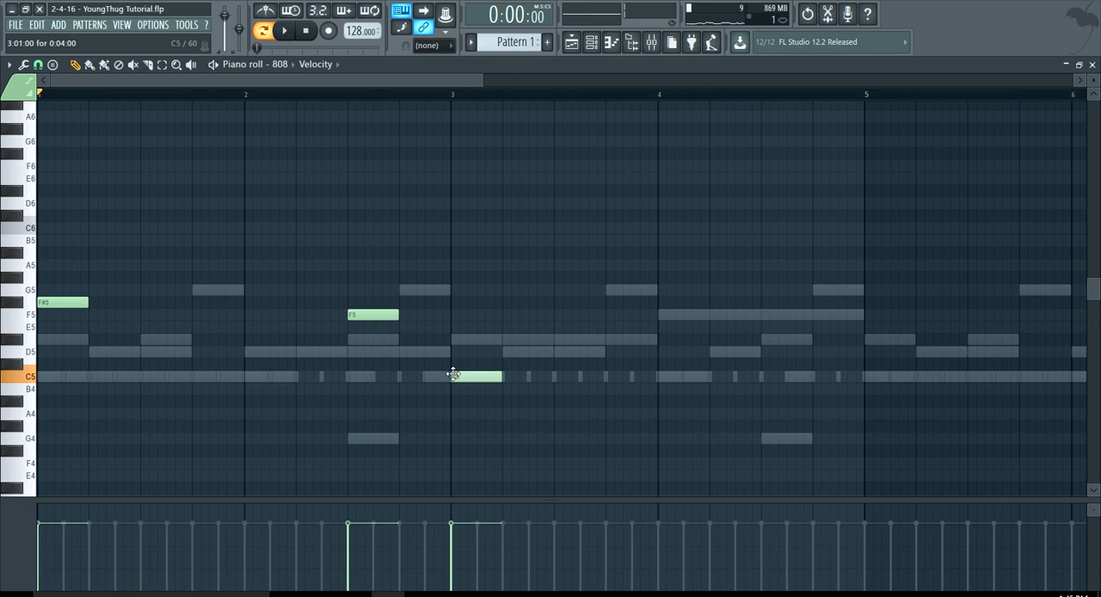
pyautogui.moveTo(467, 386); pyautogui.dragTo(467, 405)
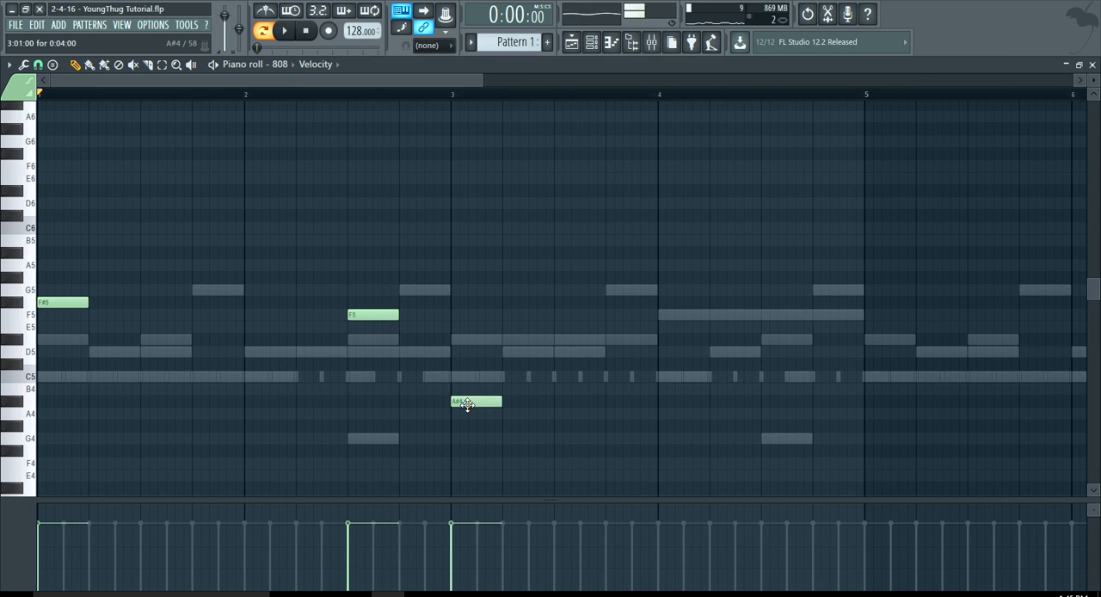
# During playback, shorten the A#4 note in bar 3 to half a beat and add a second half-beat A#4 right after it.
pyautogui.press('space')
pyautogui.scroll(-2, 471, 405)
pyautogui.scroll(2, 266, 412)
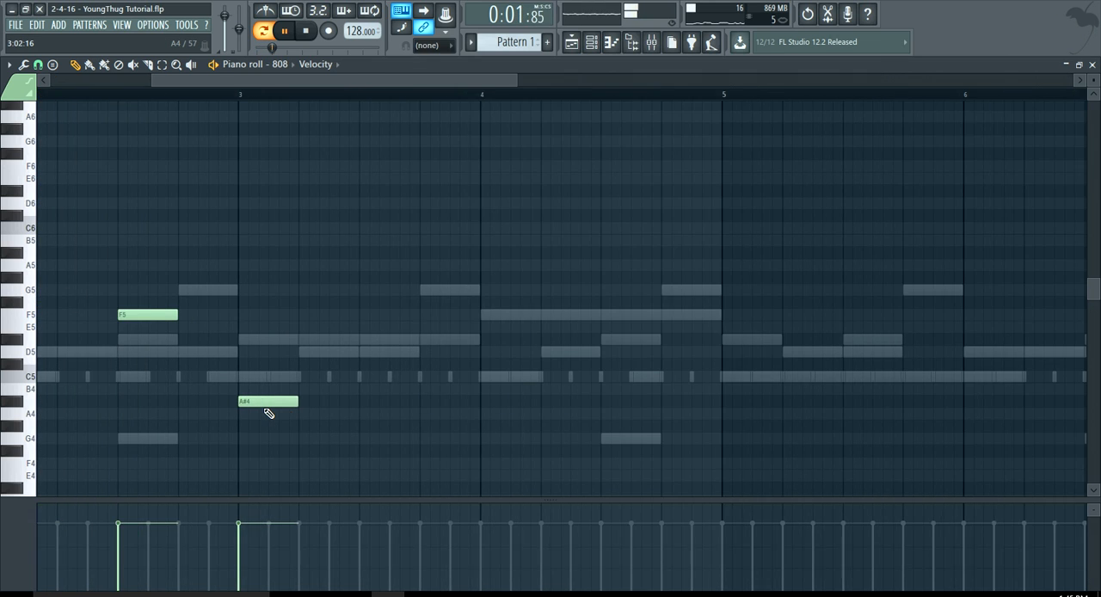
pyautogui.scroll(-2, 266, 413)
pyautogui.scroll(3, 249, 415)
pyautogui.scroll(-1, 361, 405)
pyautogui.scroll(2, 364, 405)
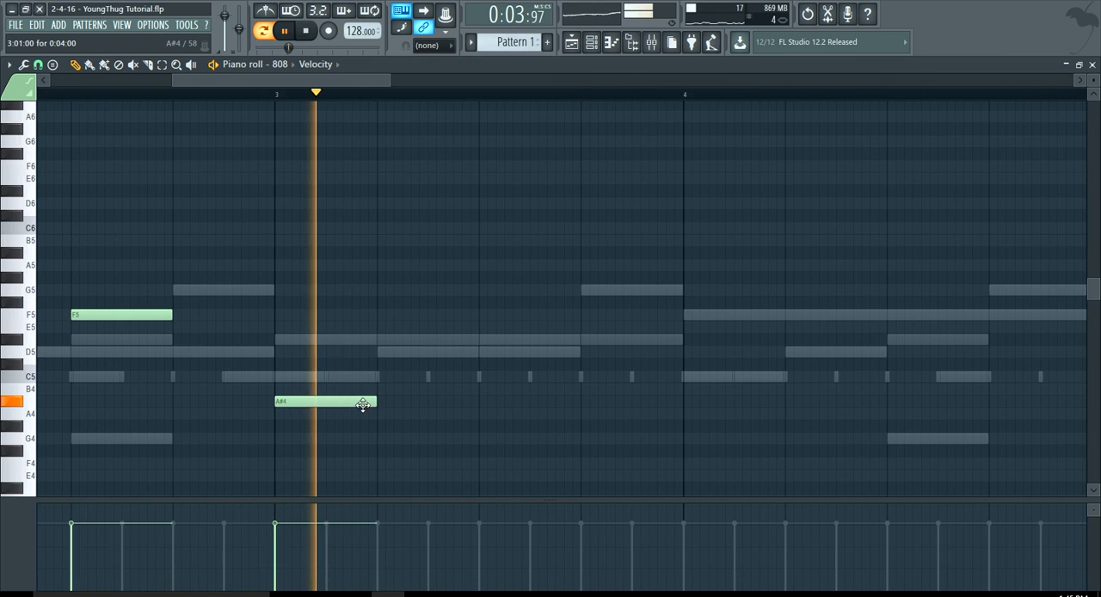
pyautogui.moveTo(381, 402); pyautogui.dragTo(328, 407)
pyautogui.click(348, 404)
pyautogui.scroll(-4, 388, 405)
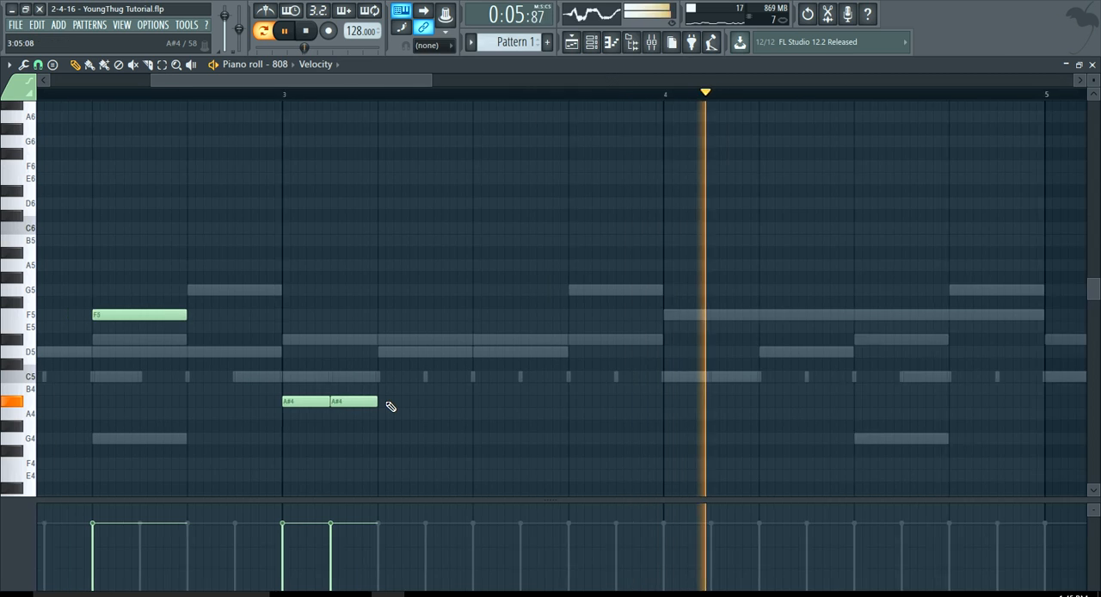
pyautogui.scroll(-2, 216, 381)
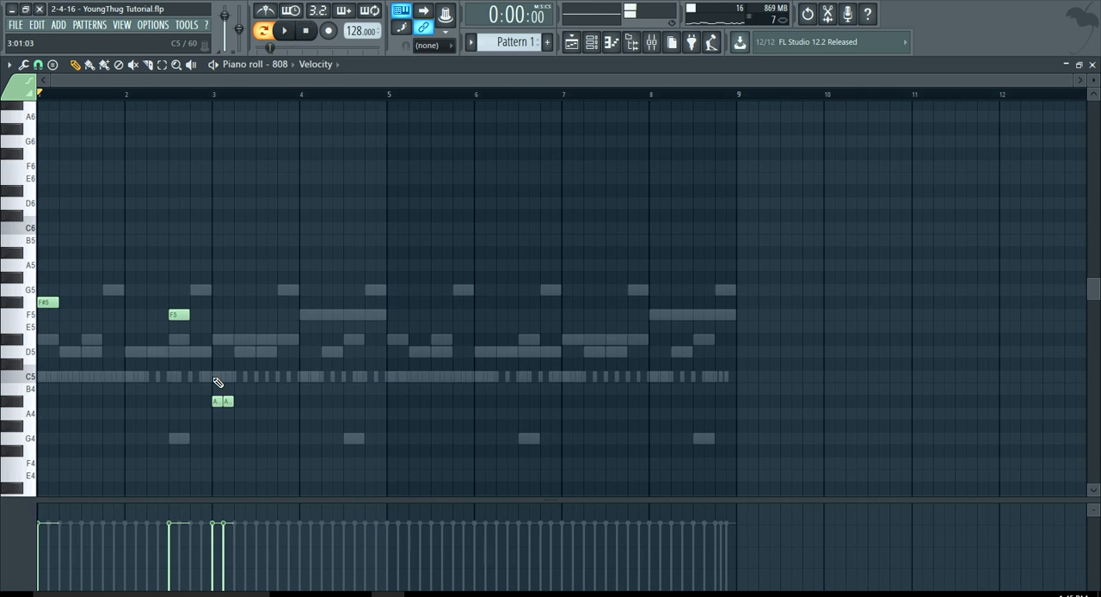
pyautogui.press('space')
# Add a one-beat C#6 note to the 808 line on beat 4 of bar 1.
pyautogui.scroll(5, 99, 338)
pyautogui.click(129, 263)
pyautogui.moveTo(129, 251); pyautogui.dragTo(142, 214)
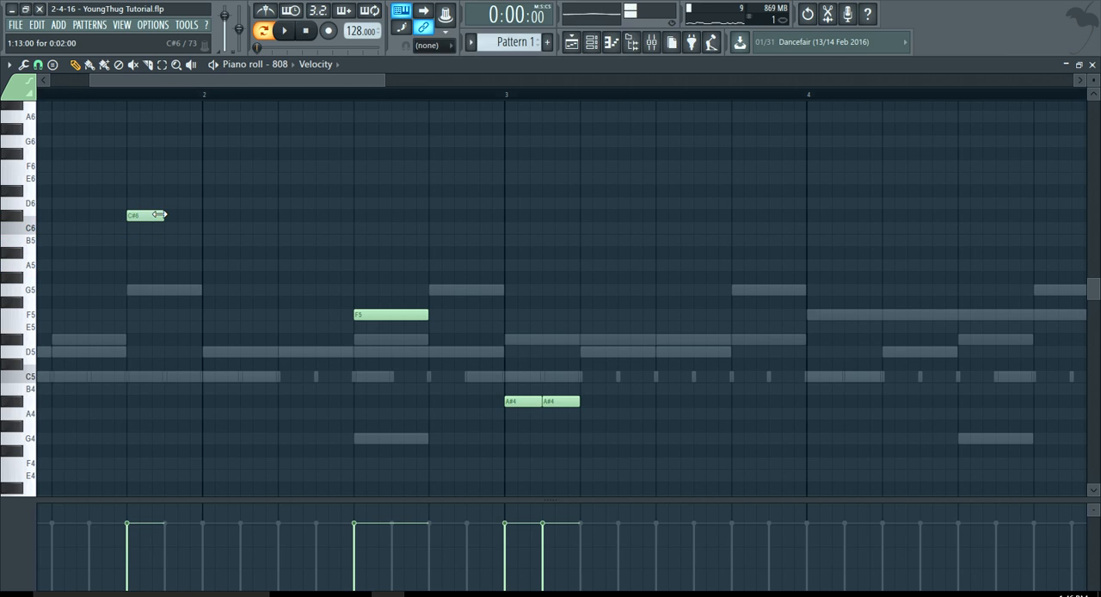
pyautogui.moveTo(204, 84); pyautogui.dragTo(137, 87)
pyautogui.moveTo(340, 84); pyautogui.dragTo(467, 133)
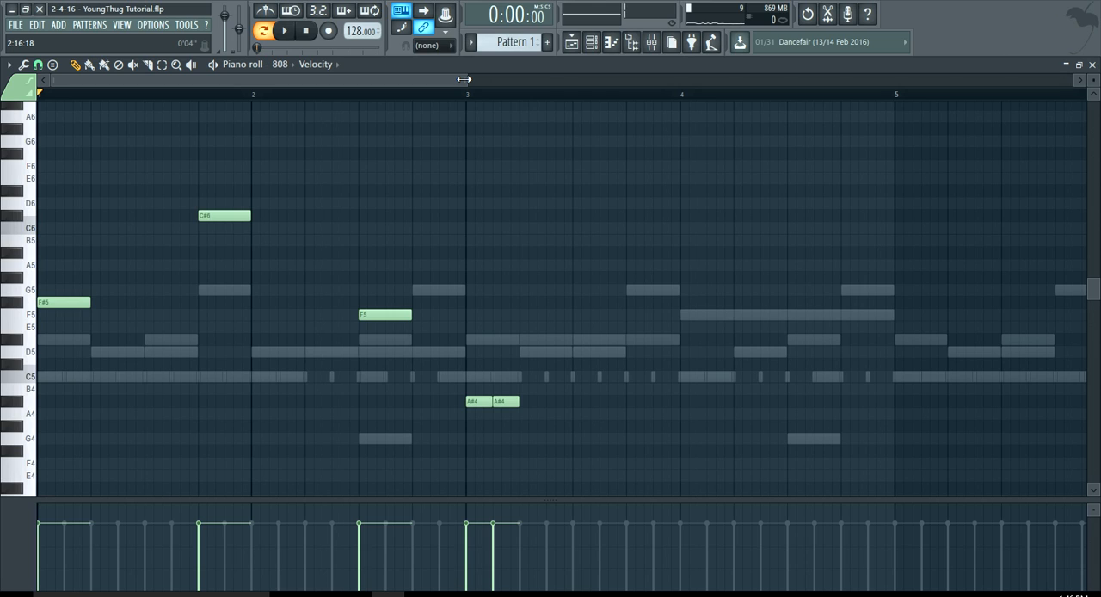
# Duplicate all the 808 notes and move the copy so it starts at bar 5.
pyautogui.scroll(-2, 430, 227)
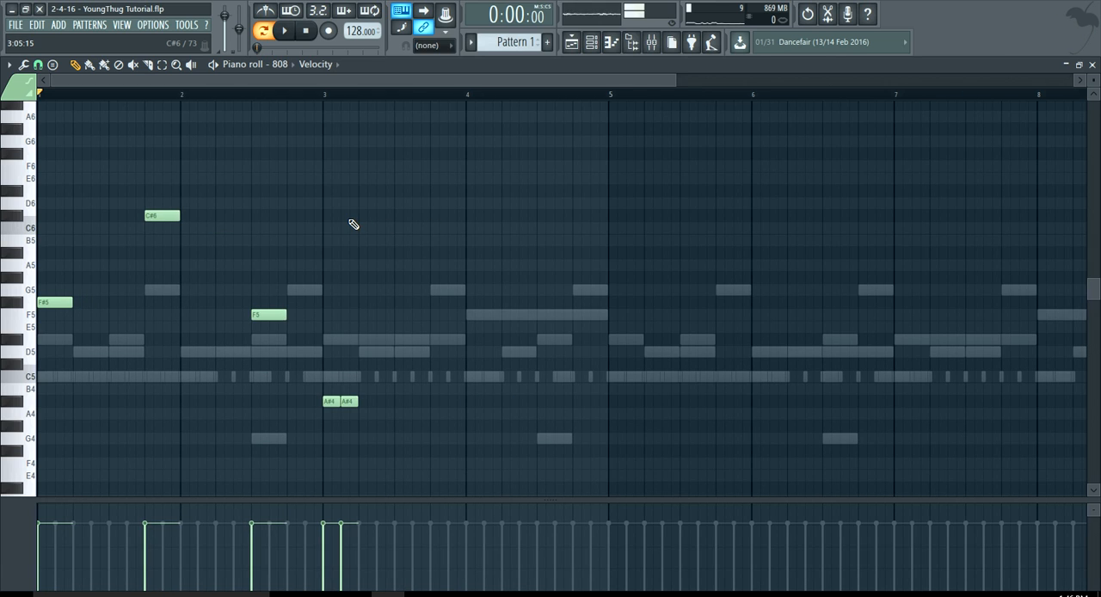
pyautogui.hotkey('ctrl', 'a')
pyautogui.hotkey('ctrl', 'c')
pyautogui.hotkey('ctrl', 'v')
pyautogui.hotkey('shift', 'Right')
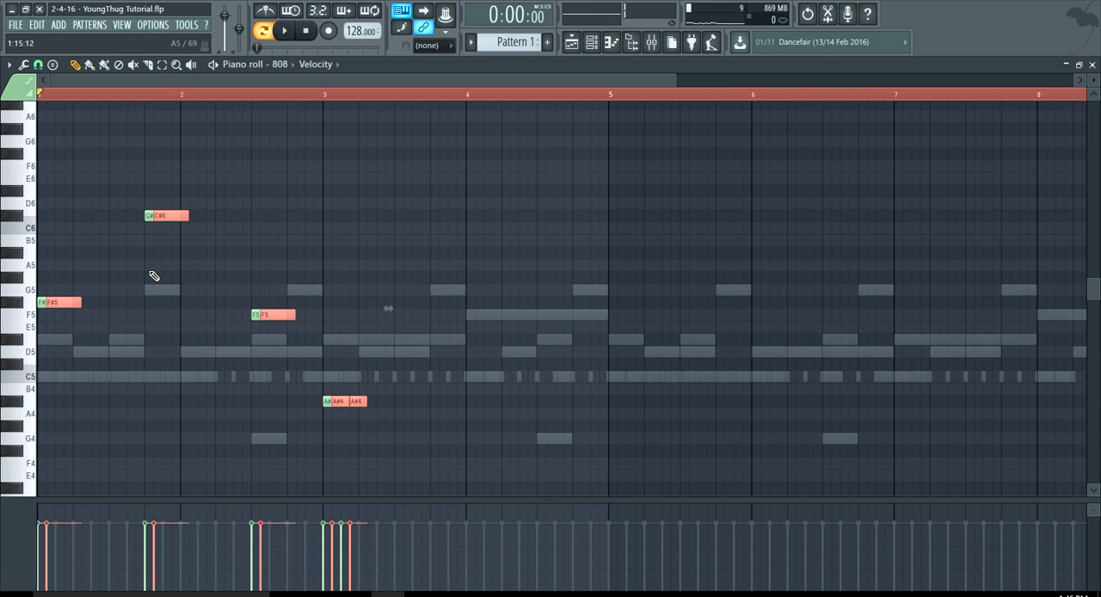
pyautogui.moveTo(58, 306); pyautogui.dragTo(478, 301)
pyautogui.keyDown('ctrl'); pyautogui.scroll(-1, 388, 308); pyautogui.keyUp('ctrl')
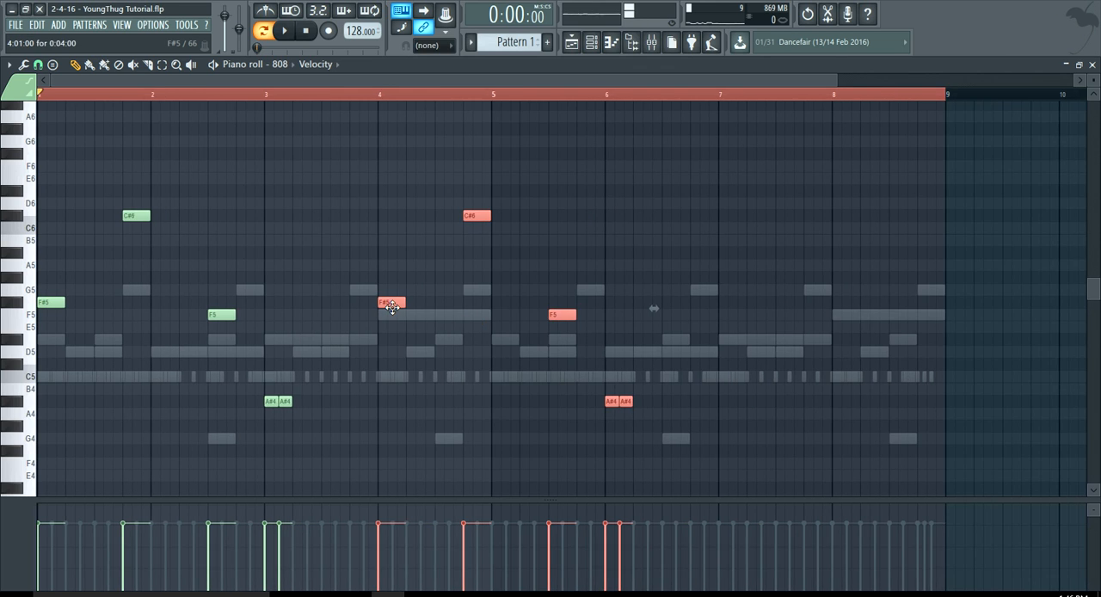
pyautogui.keyDown('ctrl'); pyautogui.scroll(3, 388, 308); pyautogui.keyUp('ctrl')
pyautogui.moveTo(388, 310); pyautogui.dragTo(628, 303)
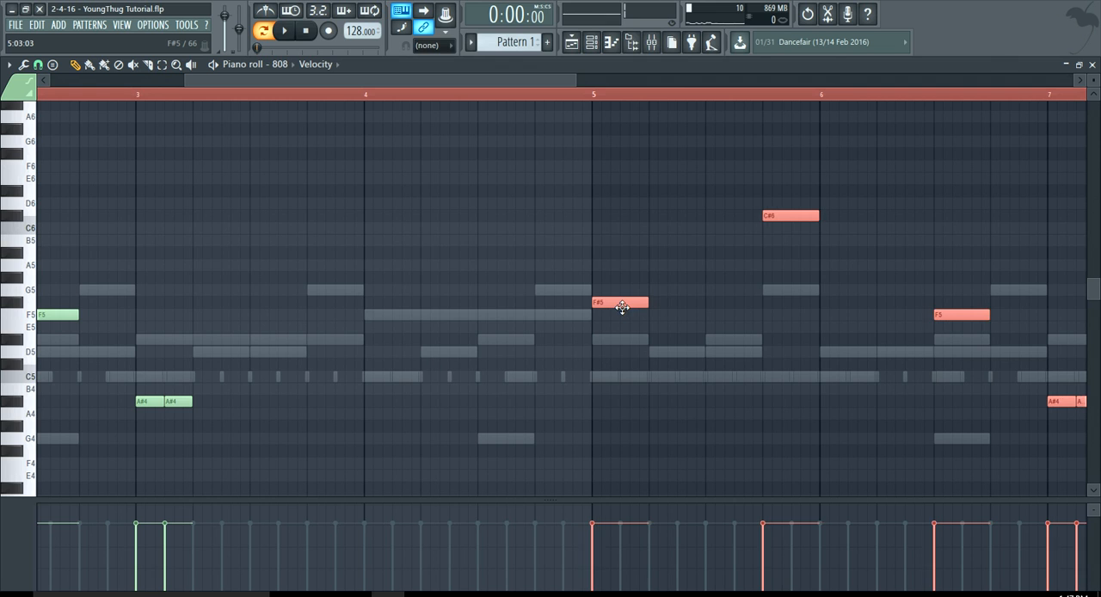
pyautogui.keyDown('ctrl'); pyautogui.scroll(-2, 486, 396); pyautogui.keyUp('ctrl')
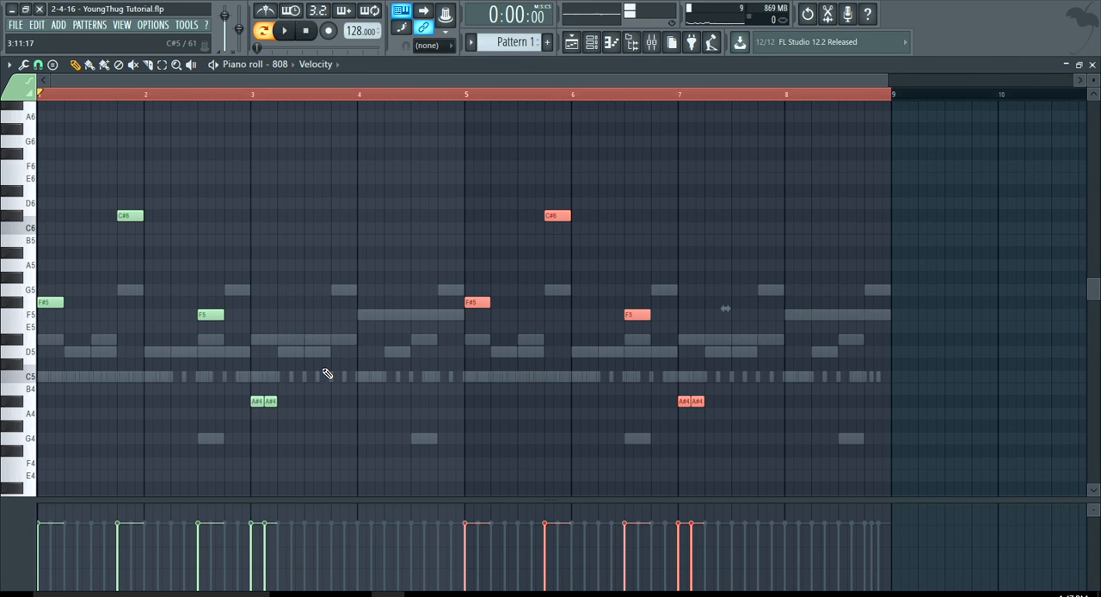
# Place a one-beat C5 808 note on beat 4 of bar 3.
pyautogui.keyDown('ctrl'); pyautogui.scroll(3, 327, 373); pyautogui.keyUp('ctrl')
pyautogui.click(354, 376)
pyautogui.keyDown('ctrl'); pyautogui.scroll(-2, 393, 376); pyautogui.keyUp('ctrl')
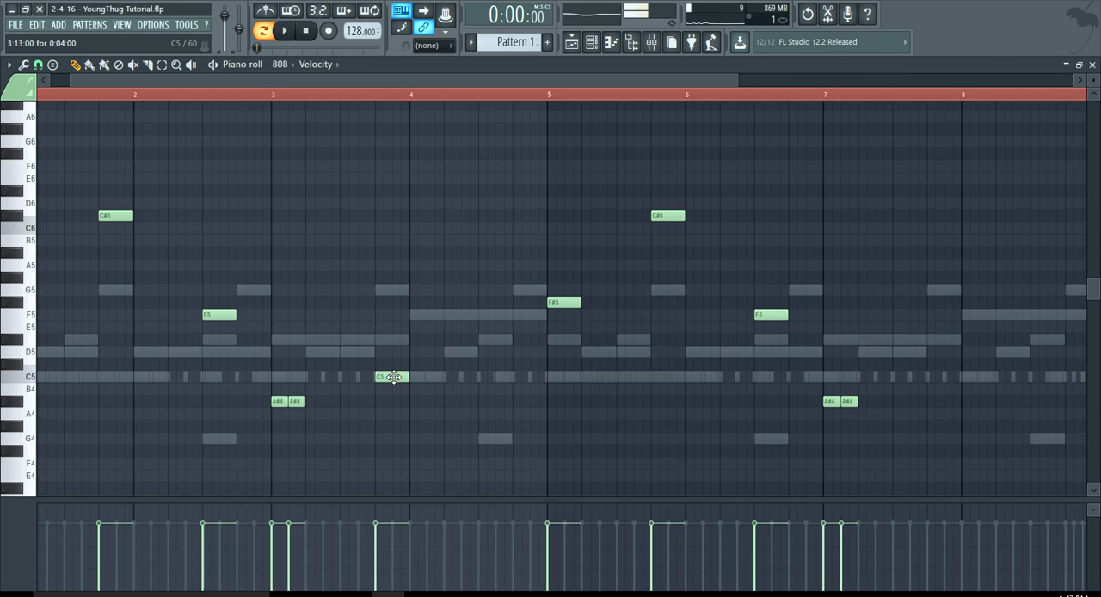
pyautogui.keyDown('ctrl'); pyautogui.scroll(-2, 393, 377); pyautogui.keyUp('ctrl')
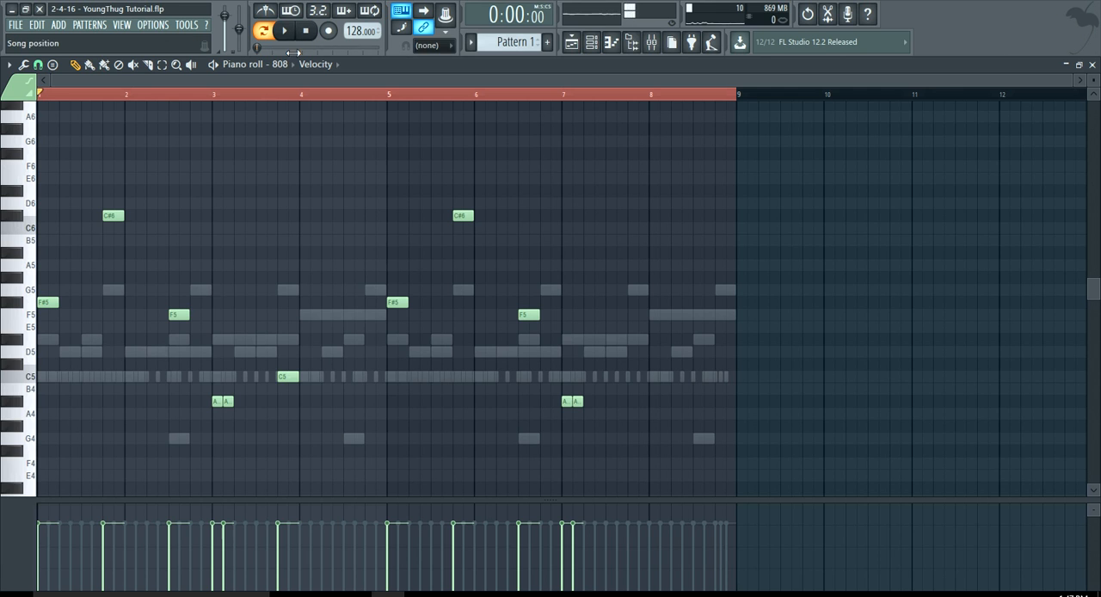
# Play the pattern and move the C5 note from bar 3 to the start of bar 4.
pyautogui.press('space')
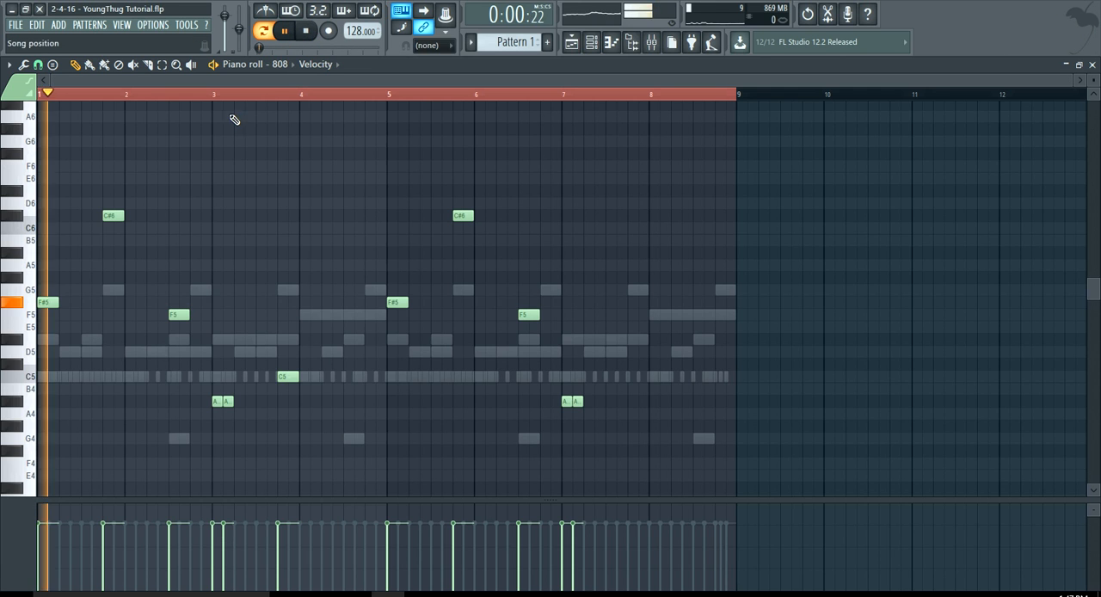
pyautogui.keyDown('ctrl'); pyautogui.scroll(4, 104, 293); pyautogui.keyUp('ctrl')
pyautogui.keyDown('ctrl'); pyautogui.scroll(-3, 111, 293); pyautogui.keyUp('ctrl')
pyautogui.keyDown('ctrl'); pyautogui.scroll(-1, 111, 292); pyautogui.keyUp('ctrl')
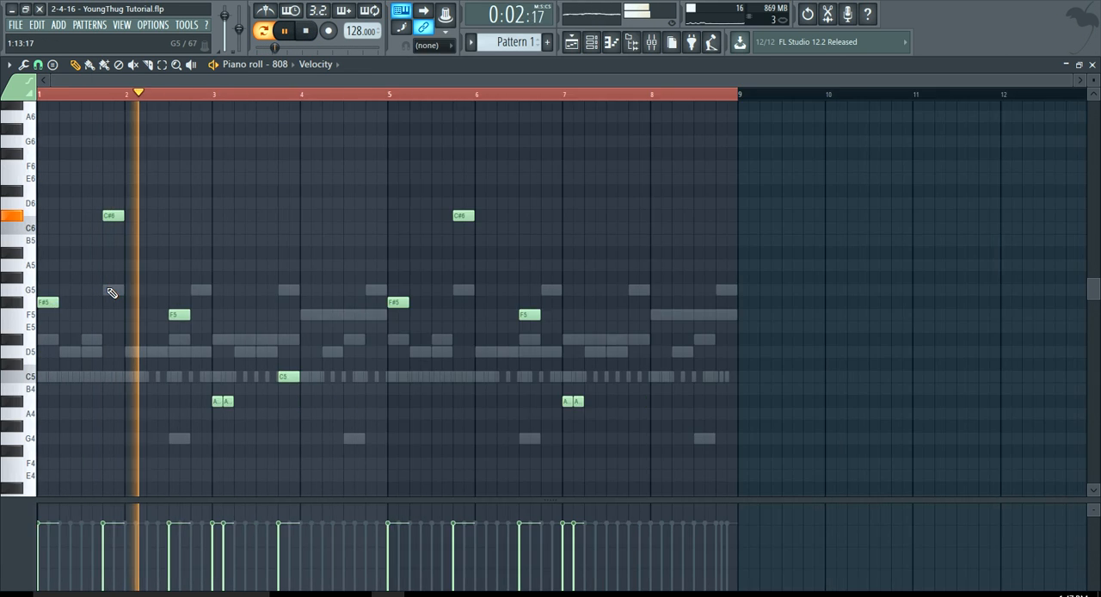
pyautogui.keyDown('ctrl'); pyautogui.scroll(3, 169, 312); pyautogui.keyUp('ctrl')
pyautogui.keyDown('ctrl'); pyautogui.scroll(-3, 207, 318); pyautogui.keyUp('ctrl')
pyautogui.scroll(3, 284, 344)
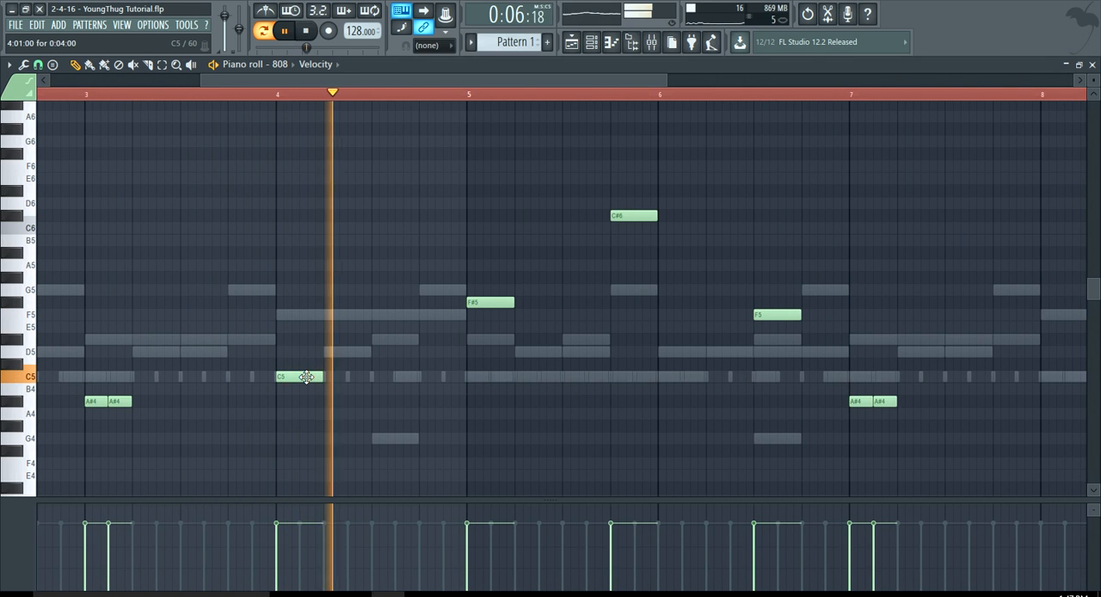
# Place a one-beat C5 808 note at the start of bar 8.
pyautogui.keyDown('ctrl'); pyautogui.scroll(-4, 412, 353); pyautogui.keyUp('ctrl')
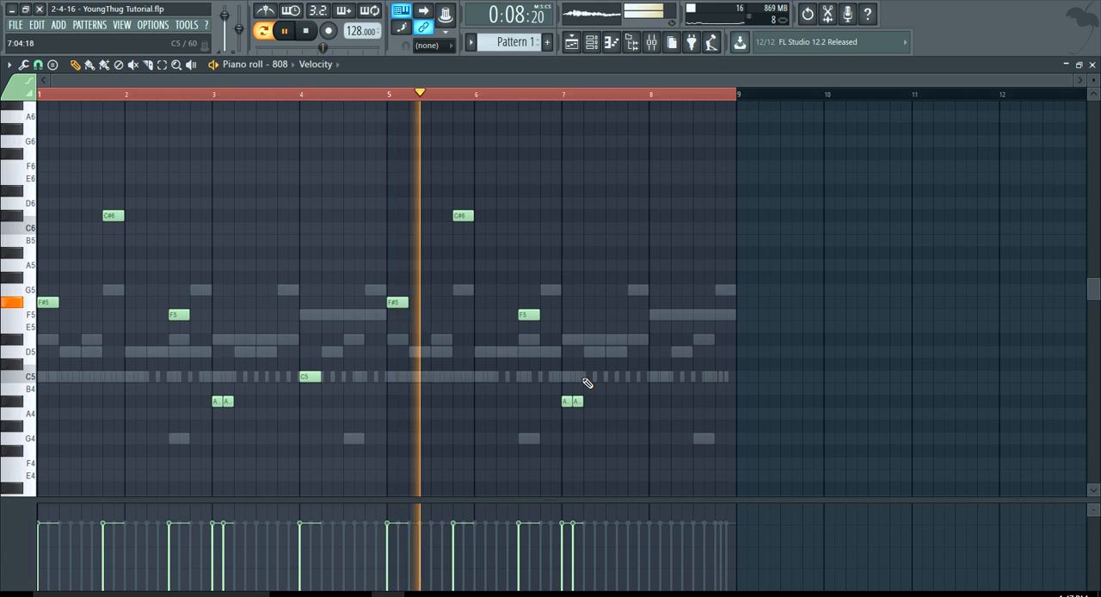
pyautogui.keyDown('ctrl'); pyautogui.scroll(3, 585, 386); pyautogui.keyUp('ctrl')
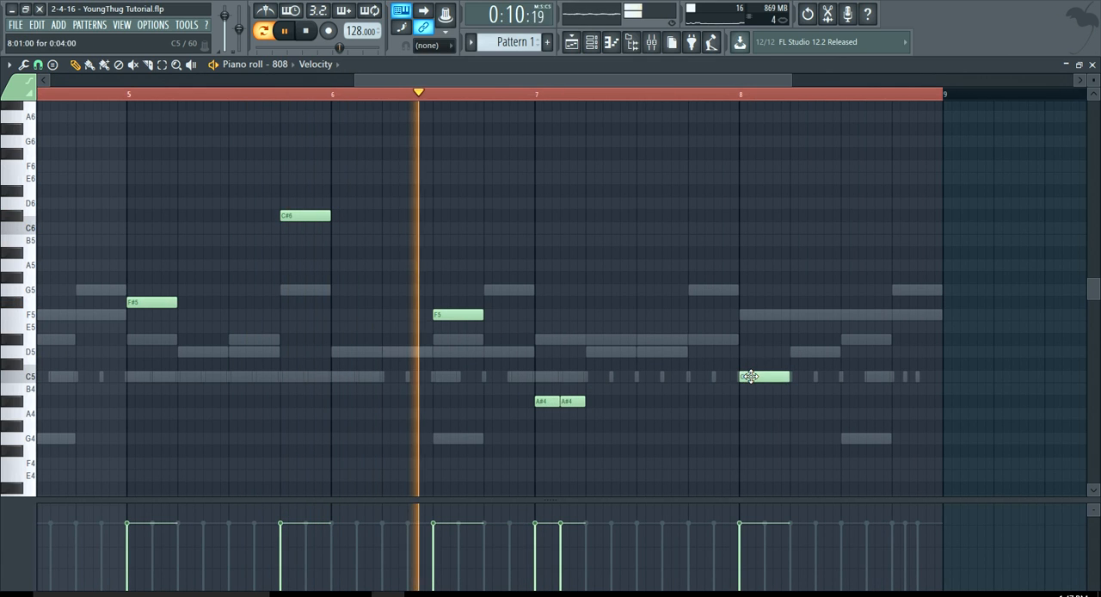
pyautogui.keyDown('ctrl'); pyautogui.scroll(-4, 663, 368); pyautogui.keyUp('ctrl')
# Unmute the Texture channel and mute Pluck #1 in the channel rack during playback.
pyautogui.click(594, 43)
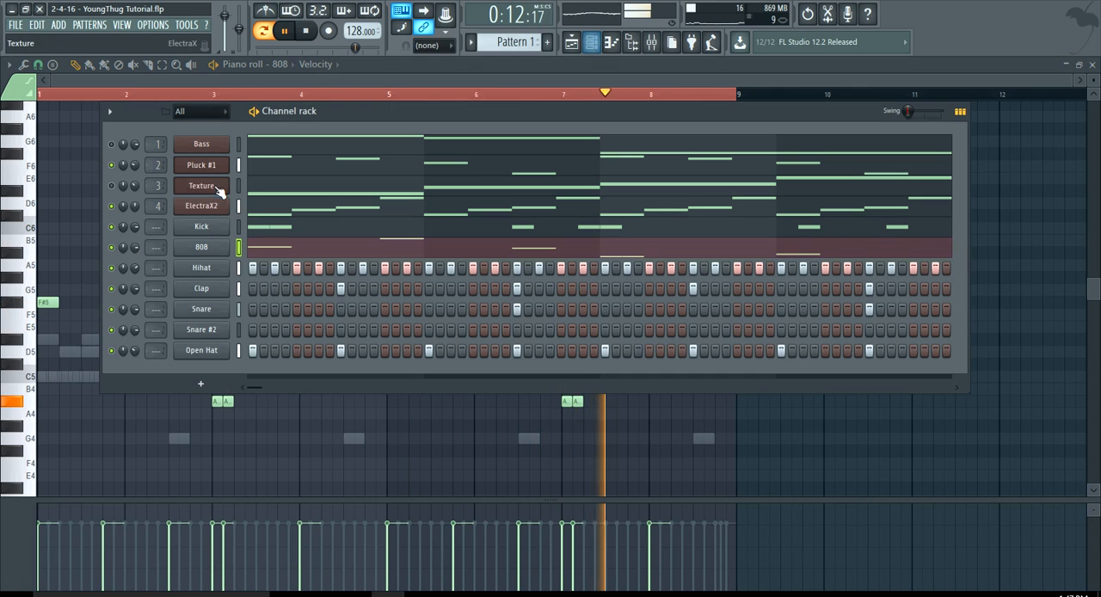
pyautogui.click(112, 186)
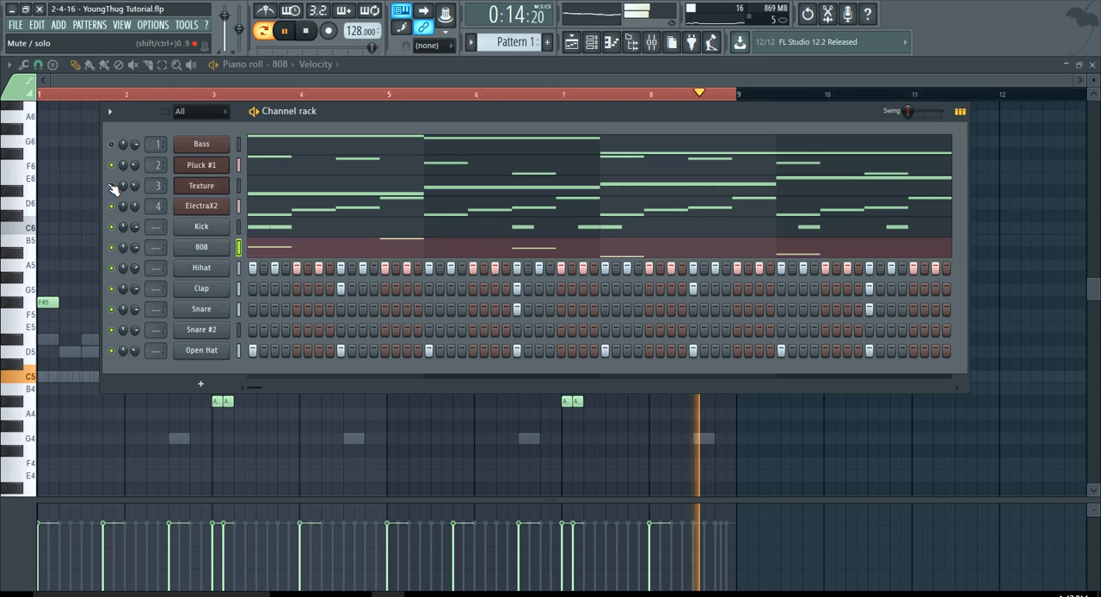
pyautogui.click(112, 166)
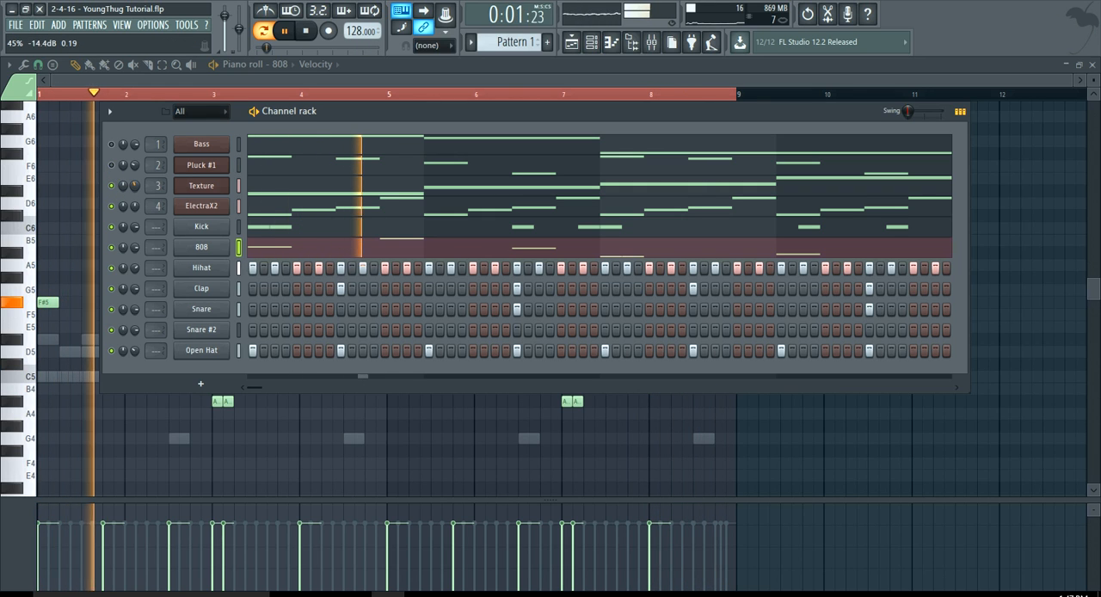
# Open the Texture synth and set its Trancegate insert effect speed to 3/4.
pyautogui.click(201, 186)
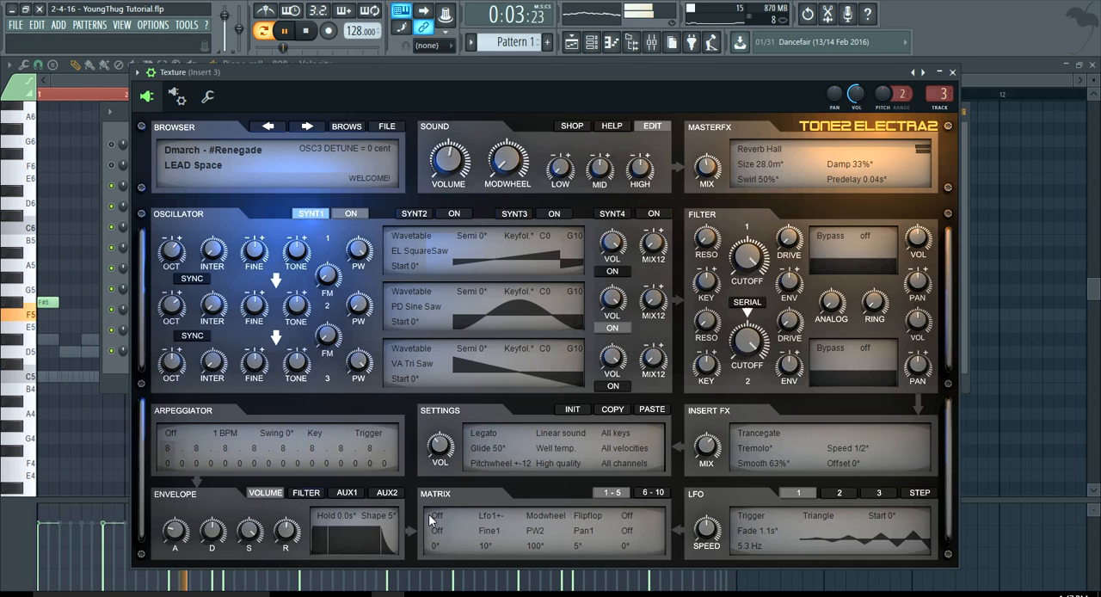
pyautogui.moveTo(850, 446); pyautogui.dragTo(859, 426)
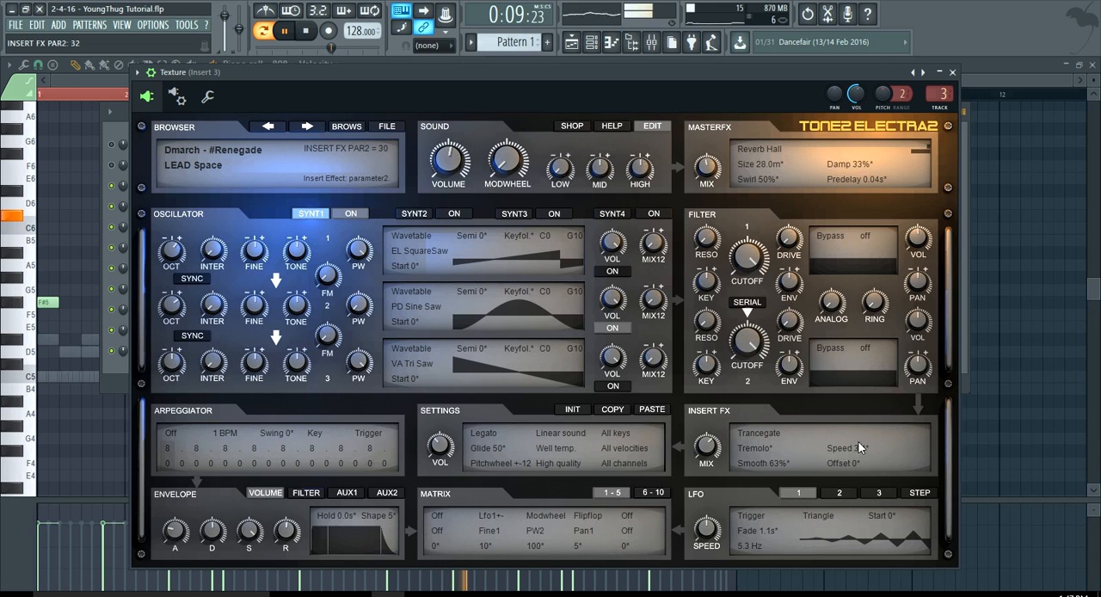
pyautogui.moveTo(862, 434); pyautogui.dragTo(860, 448)
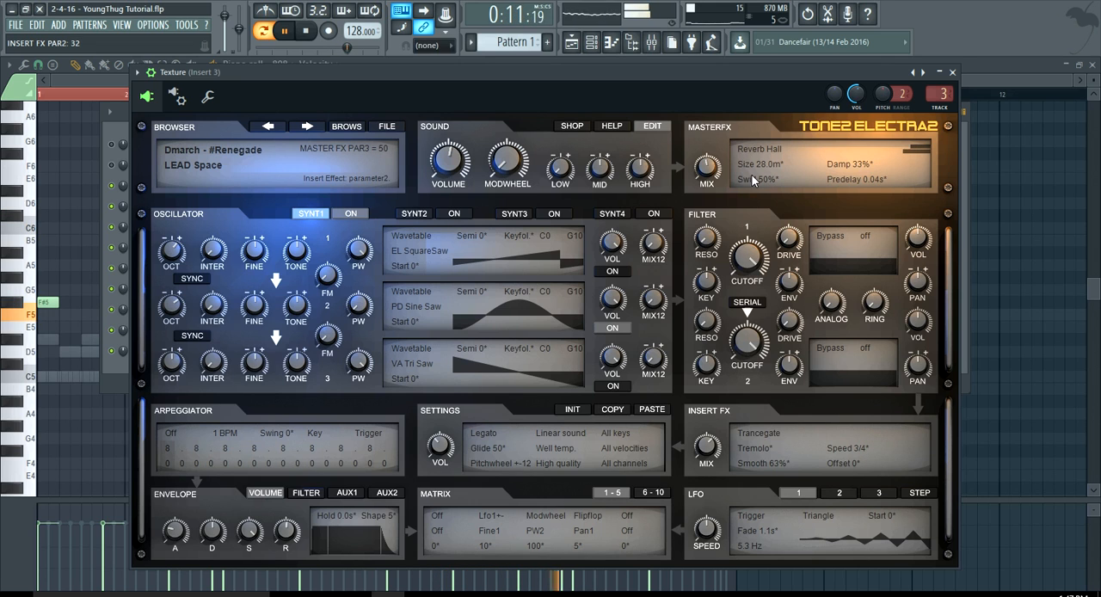
# Unmute the Bass channel, mute ElectraX2 and 808, save the project and stop playback.
pyautogui.click(591, 41)
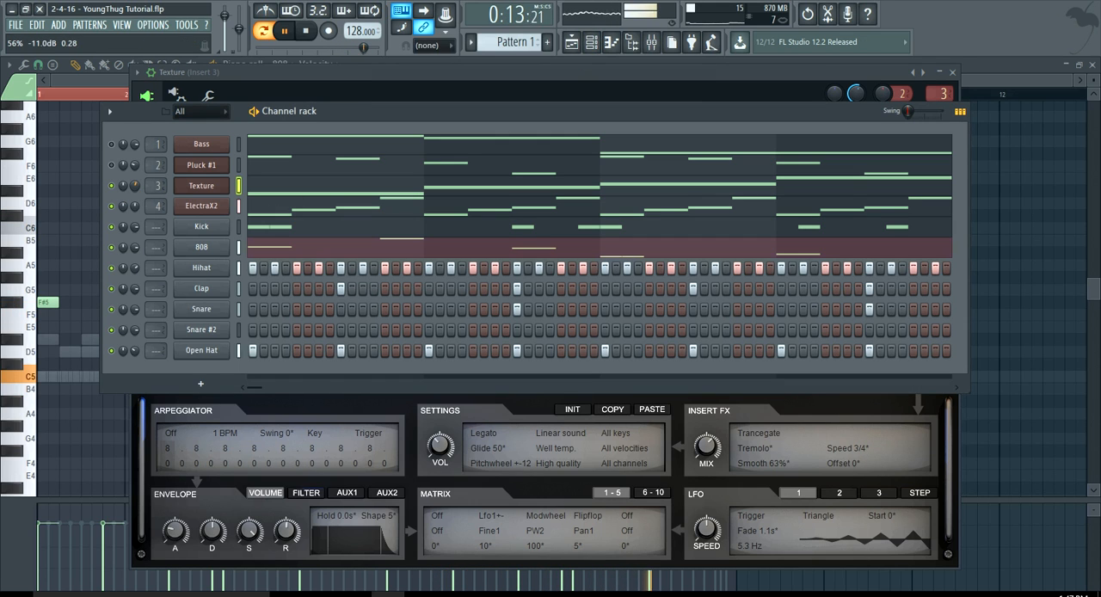
pyautogui.click(111, 143)
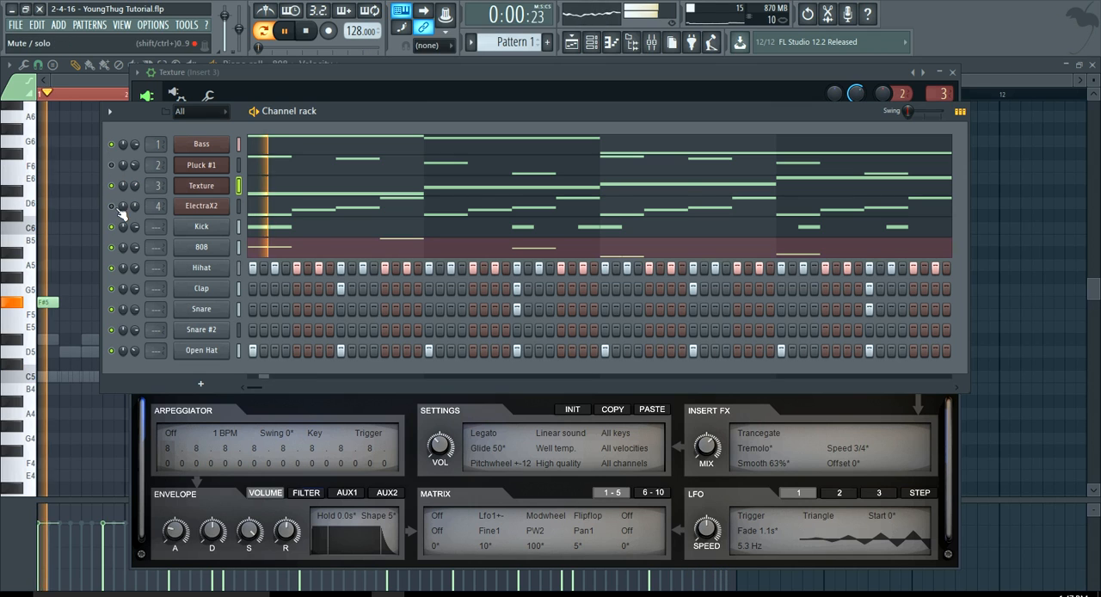
pyautogui.click(15, 24)
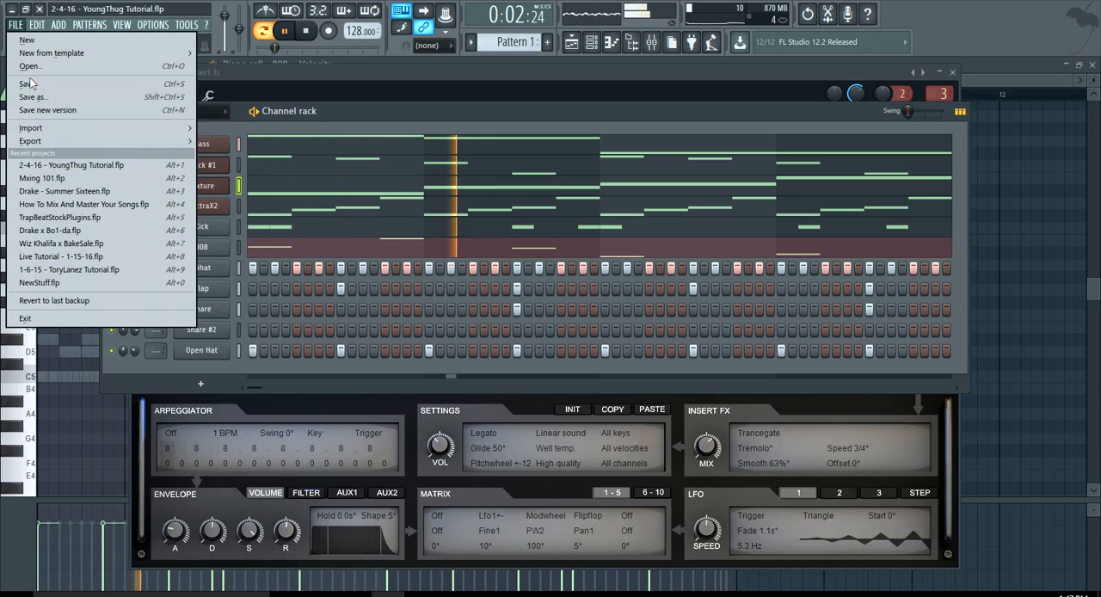
pyautogui.click(27, 83)
pyautogui.press('space')
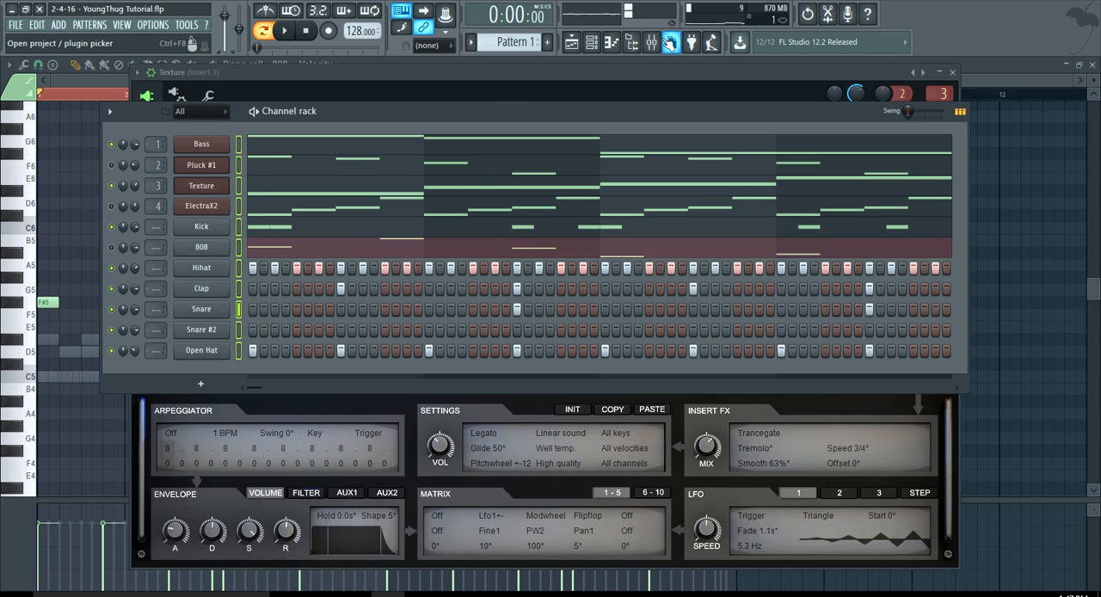
# Open the mixer and route all selected channels to consecutive mixer tracks starting from Insert 1.
pyautogui.click(651, 42)
pyautogui.rightClick(332, 182)
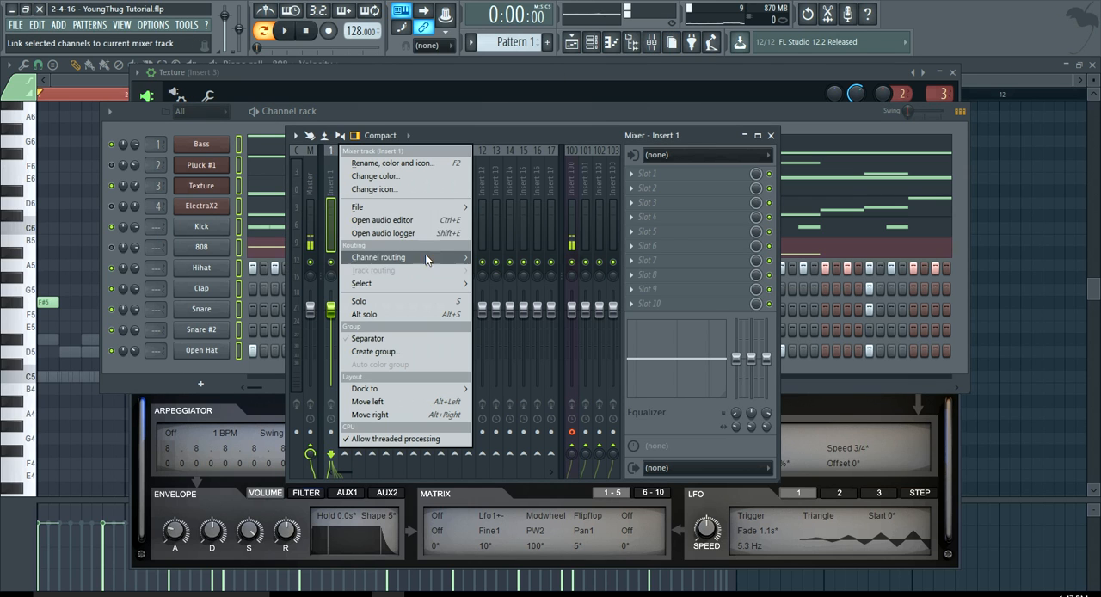
pyautogui.moveTo(423, 256)
pyautogui.click(494, 268)
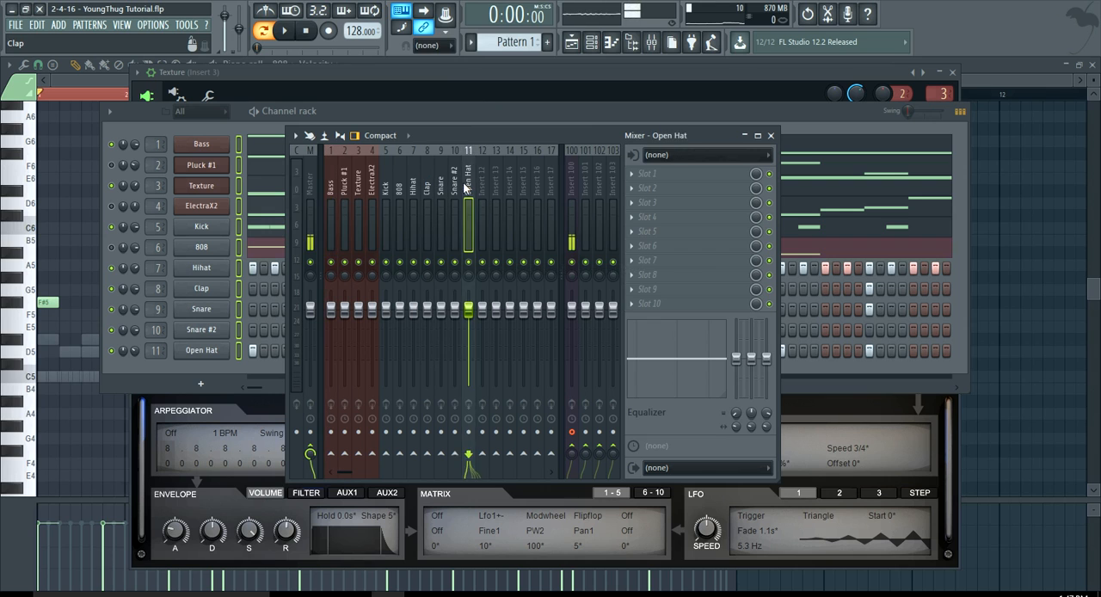
# Close the Texture synth, channel rack and mixer windows, and bring up the playlist.
pyautogui.click(330, 112)
pyautogui.click(953, 70)
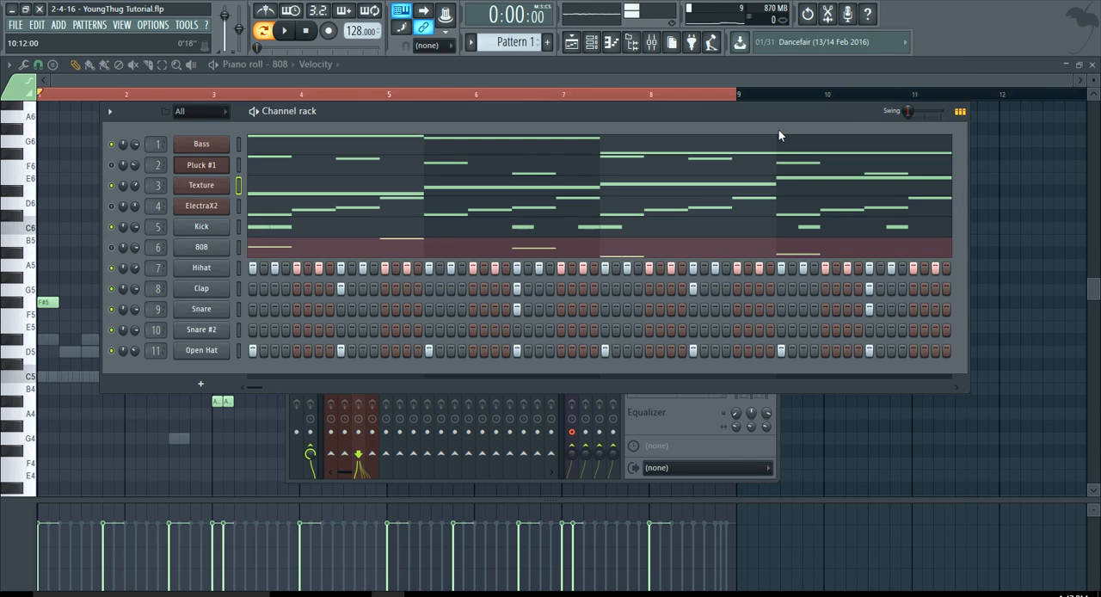
pyautogui.click(660, 78)
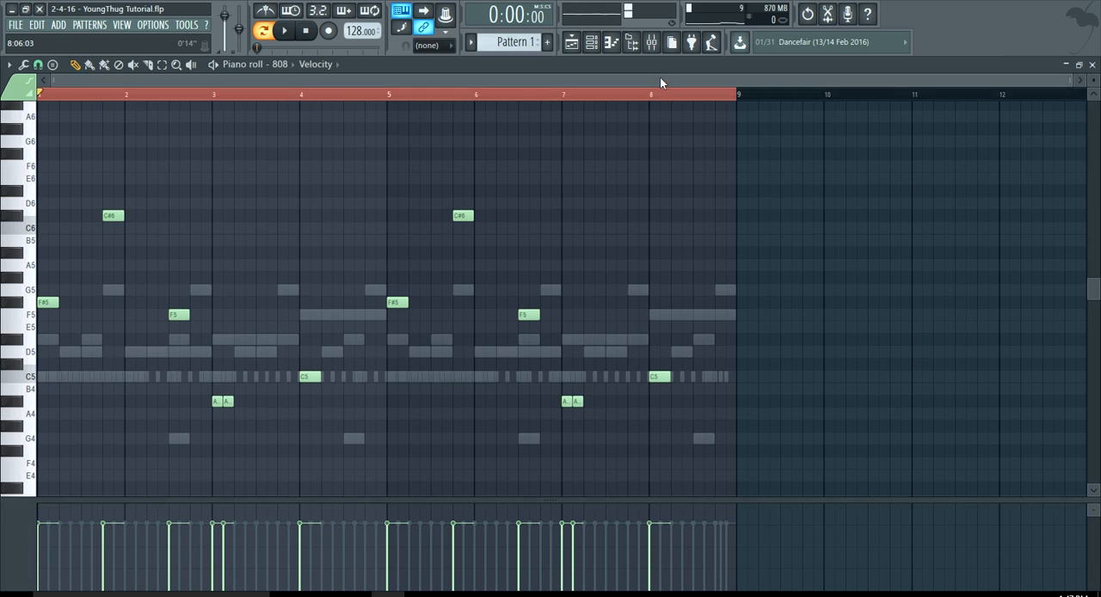
pyautogui.click(572, 43)
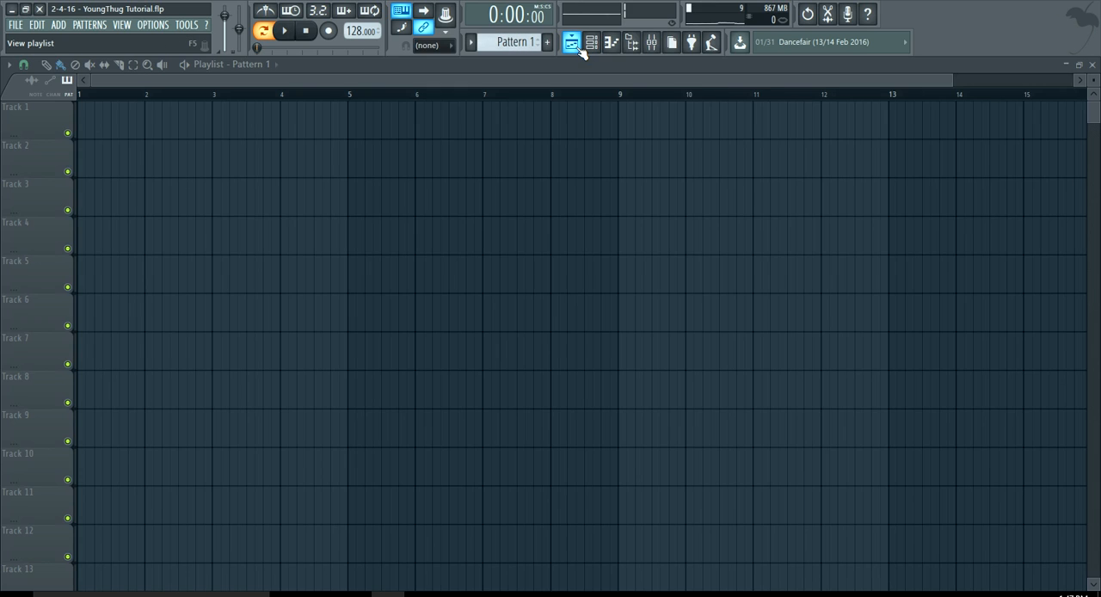
# Split Pattern 1 into separate patterns by channel.
pyautogui.click(592, 43)
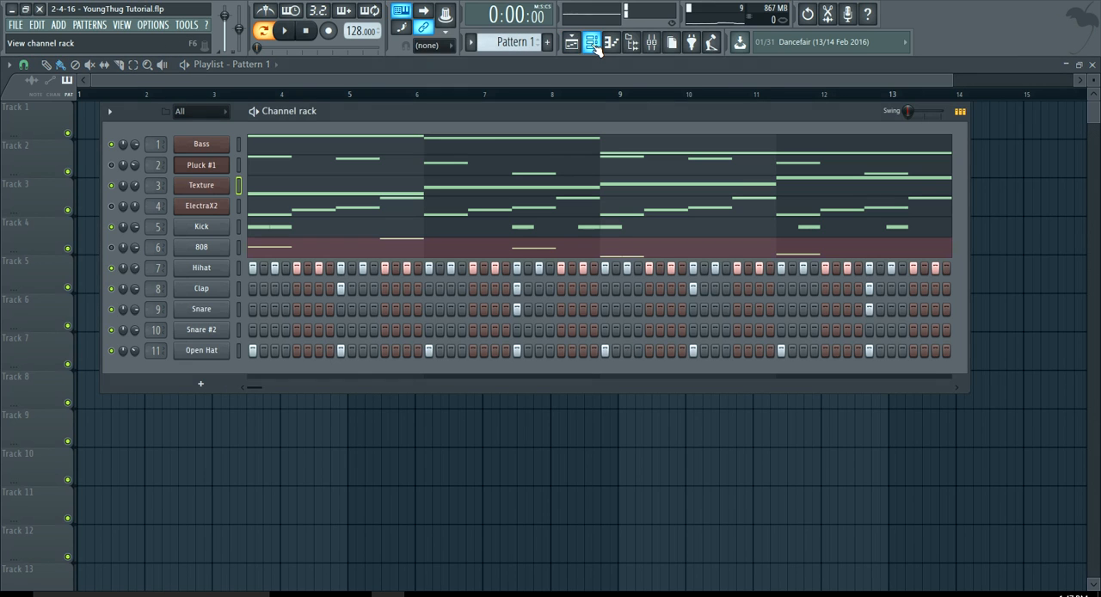
pyautogui.click(101, 28)
pyautogui.click(172, 189)
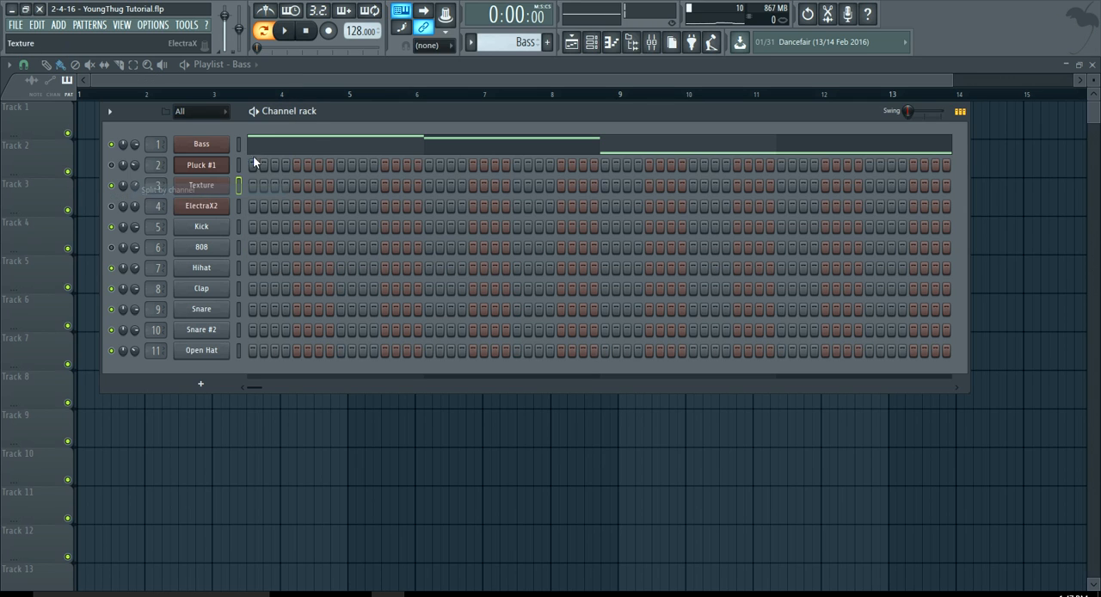
# Hide the channel rack and place the Bass pattern on Track 1 at bar 1 of the playlist.
pyautogui.click(377, 83)
pyautogui.click(592, 43)
pyautogui.click(244, 65)
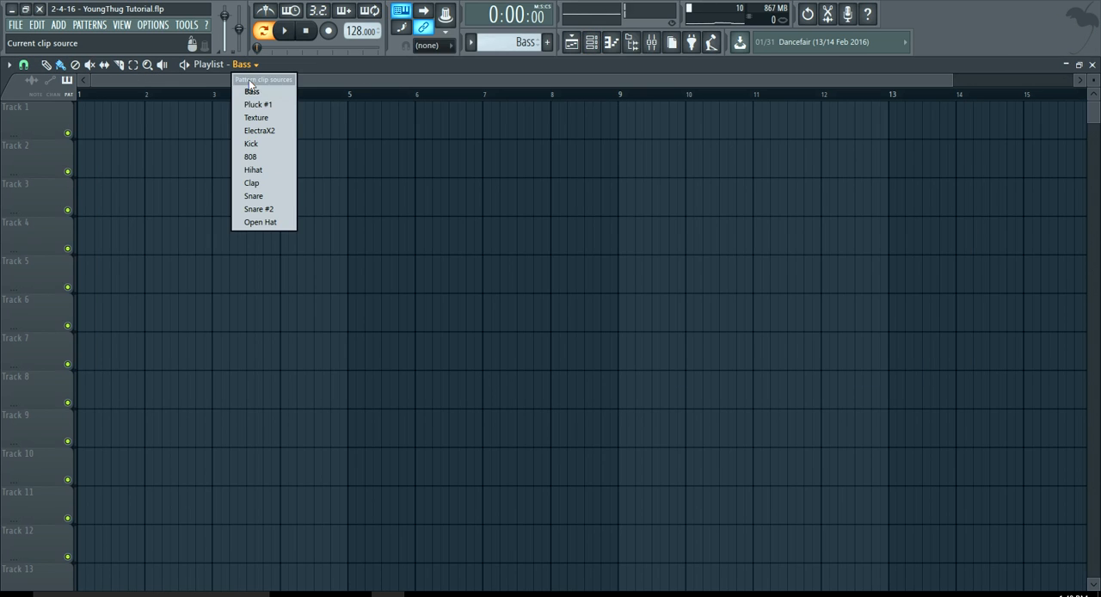
pyautogui.click(251, 91)
pyautogui.moveTo(210, 124); pyautogui.dragTo(91, 126)
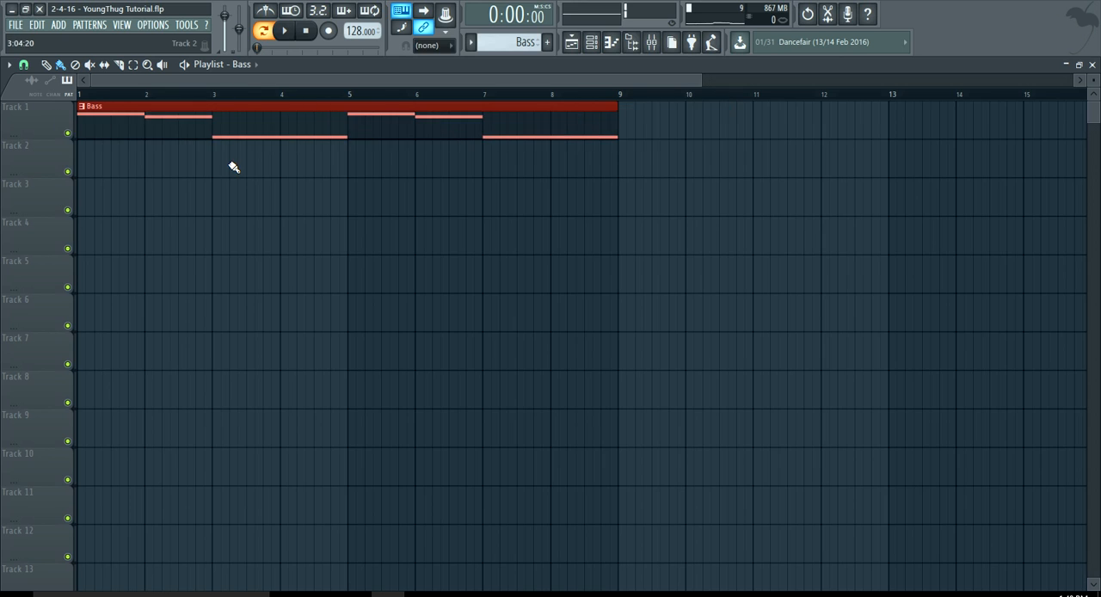
# Place the Pluck #1 pattern on Track 2 at bar 1 and play the song briefly.
pyautogui.scroll(-3, 233, 166)
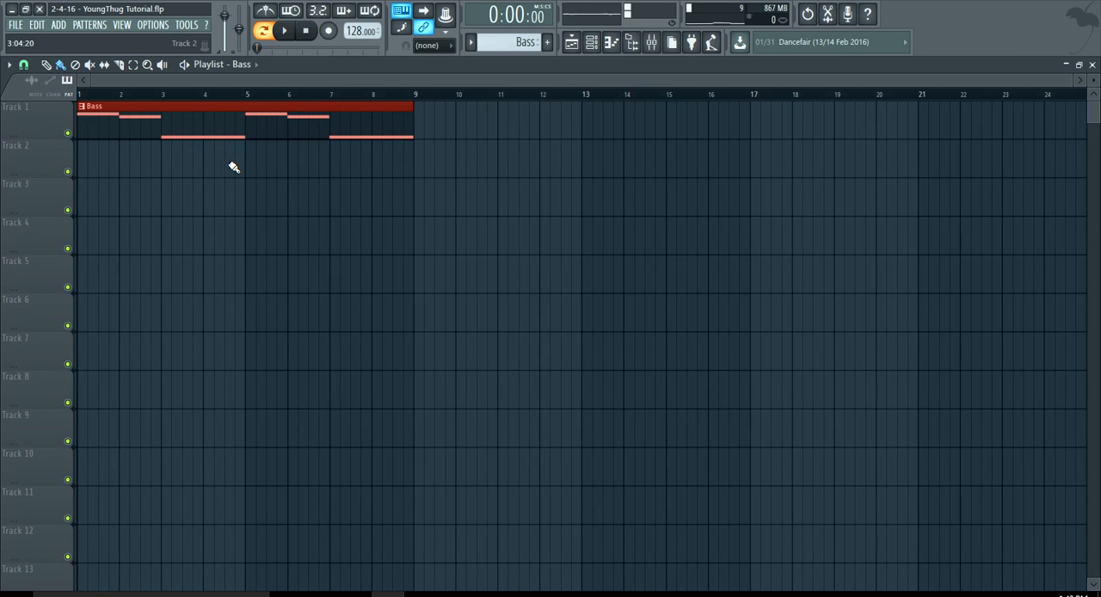
pyautogui.click(249, 65)
pyautogui.click(249, 105)
pyautogui.moveTo(201, 154); pyautogui.dragTo(92, 159)
pyautogui.press('space')
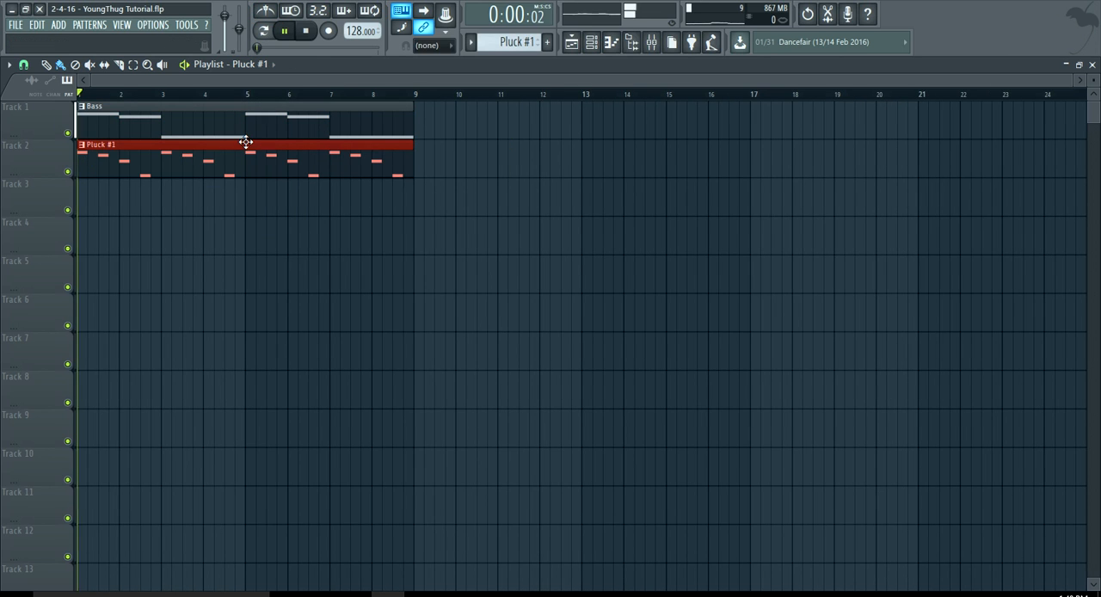
pyautogui.press('space')
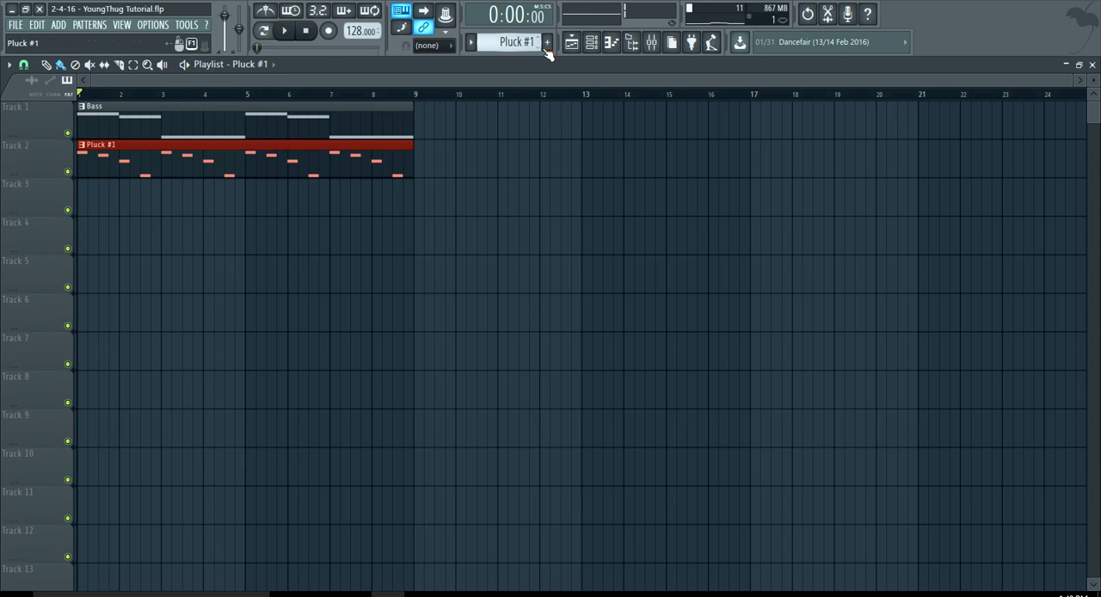
# Open the channel rack and unmute the Pluck #1 channel.
pyautogui.click(592, 43)
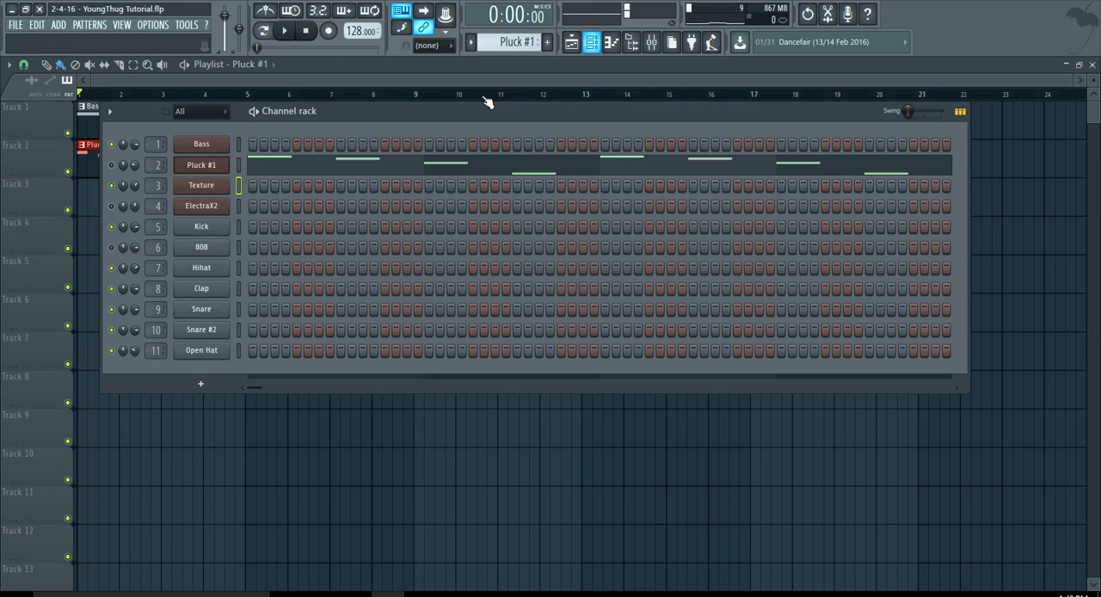
pyautogui.rightClick(116, 155)
pyautogui.click(117, 157)
pyautogui.click(266, 64)
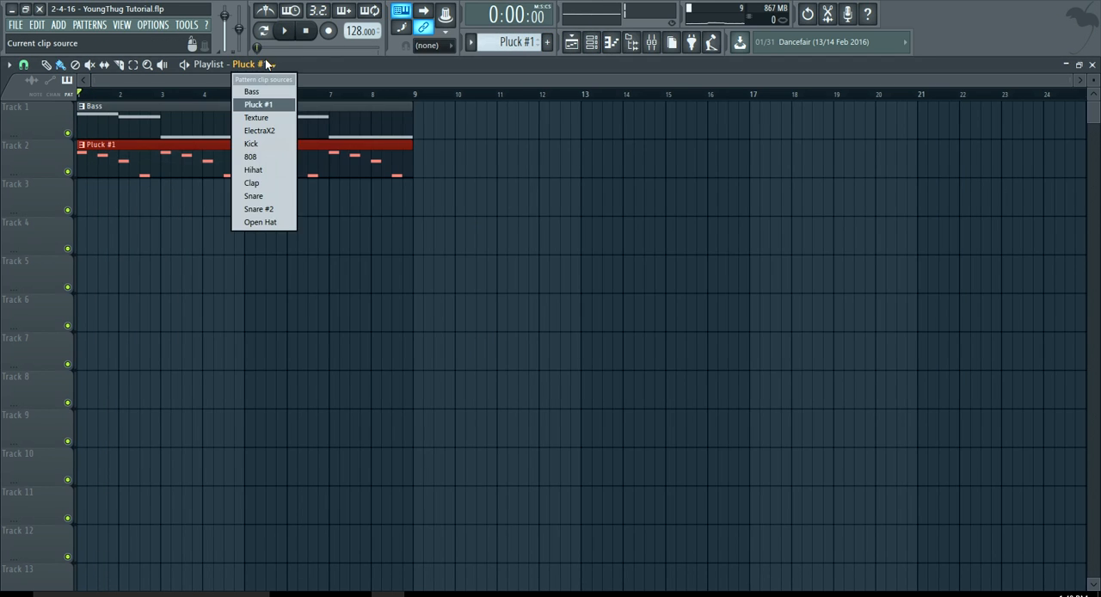
pyautogui.click(263, 118)
pyautogui.click(169, 196)
pyautogui.rightClick(228, 183)
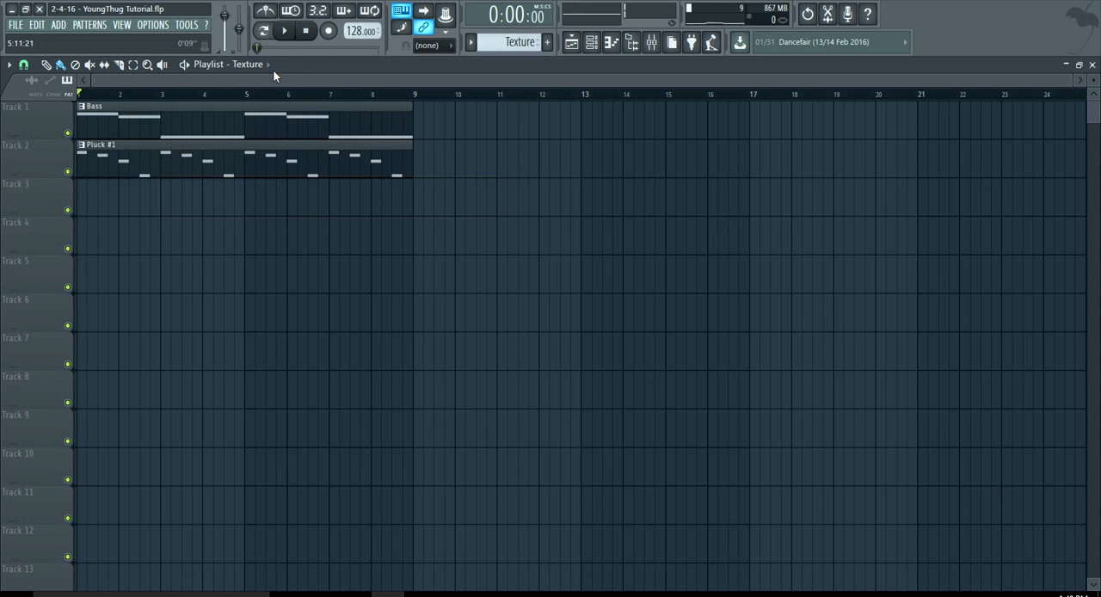
# Place the ElectraX2 pattern on Track 4 starting at bar 1 and start song playback.
pyautogui.click(268, 67)
pyautogui.click(262, 130)
pyautogui.click(103, 226)
pyautogui.moveTo(164, 224); pyautogui.dragTo(143, 222)
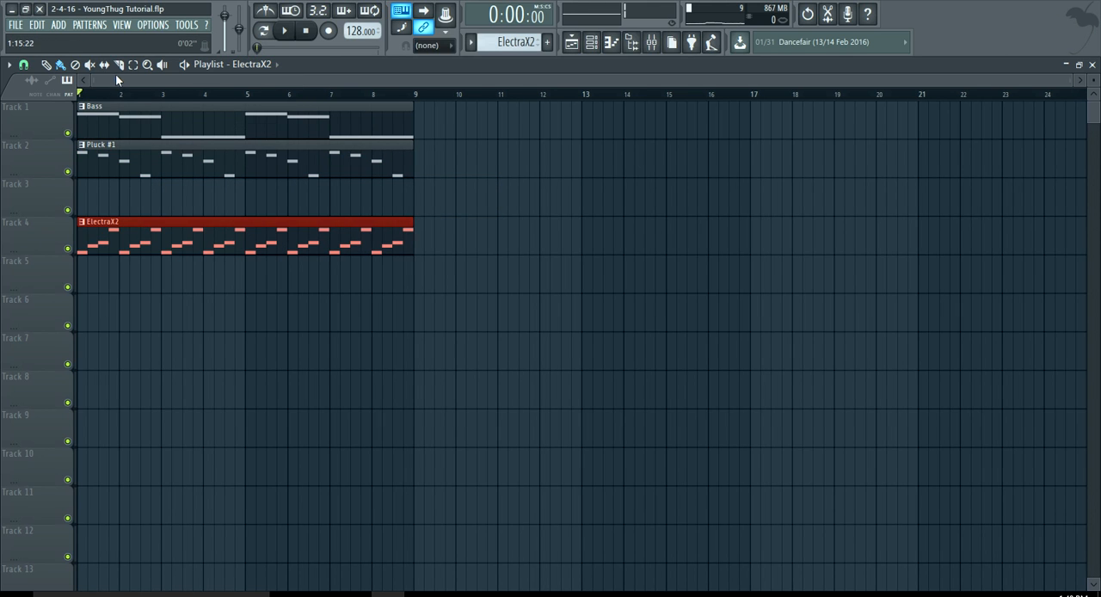
pyautogui.press('space')
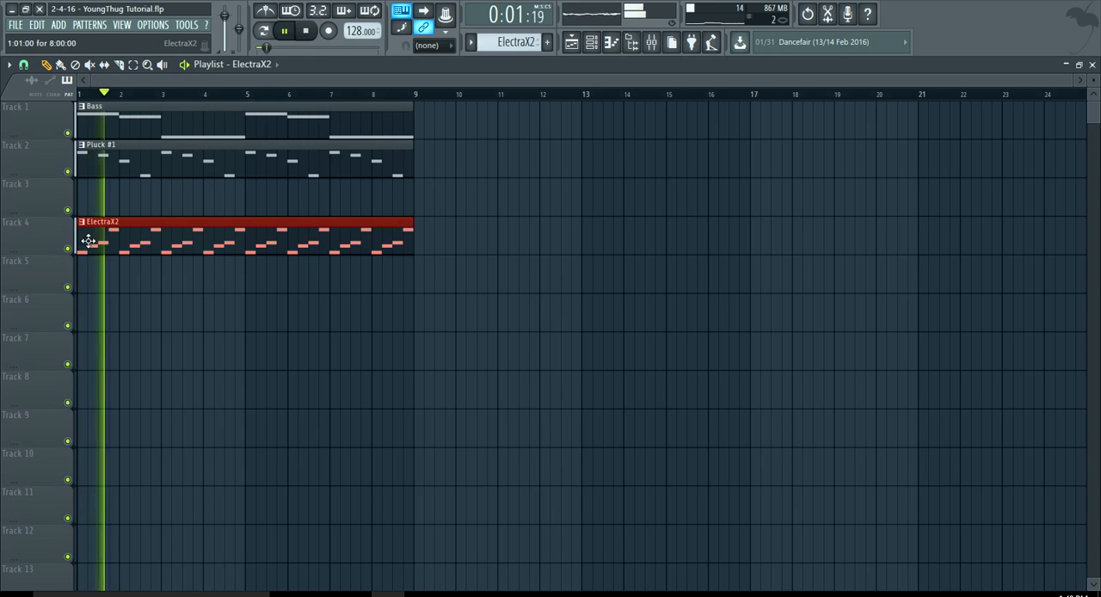
# Delete the Pluck #1 clip at bar 1 and place the Pluck #1 pattern on Track 2 at bar 9.
pyautogui.rightClick(110, 159)
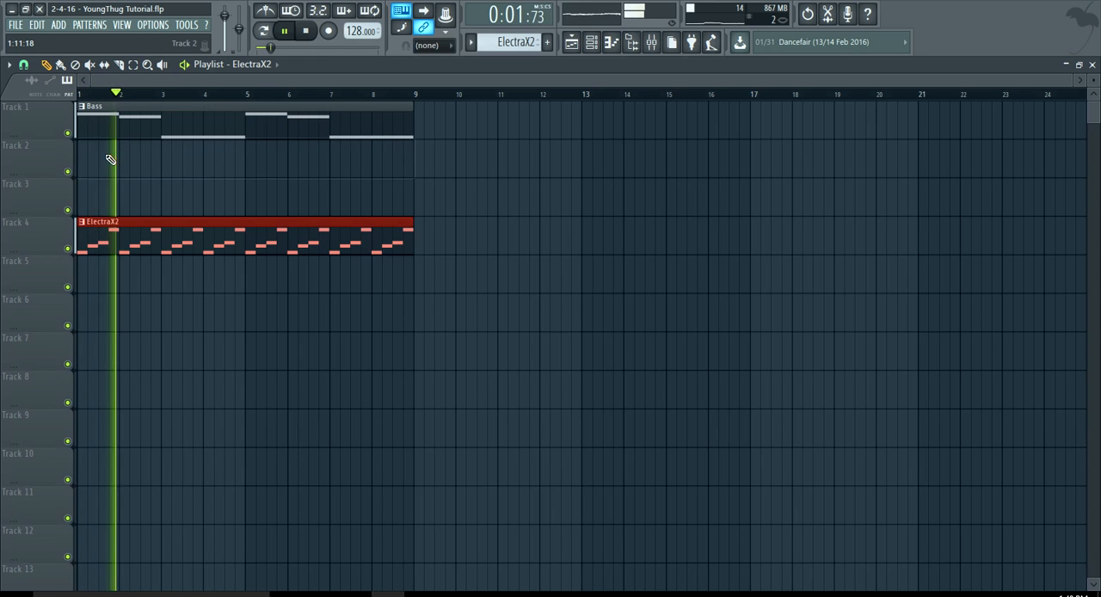
pyautogui.click(275, 64)
pyautogui.click(268, 106)
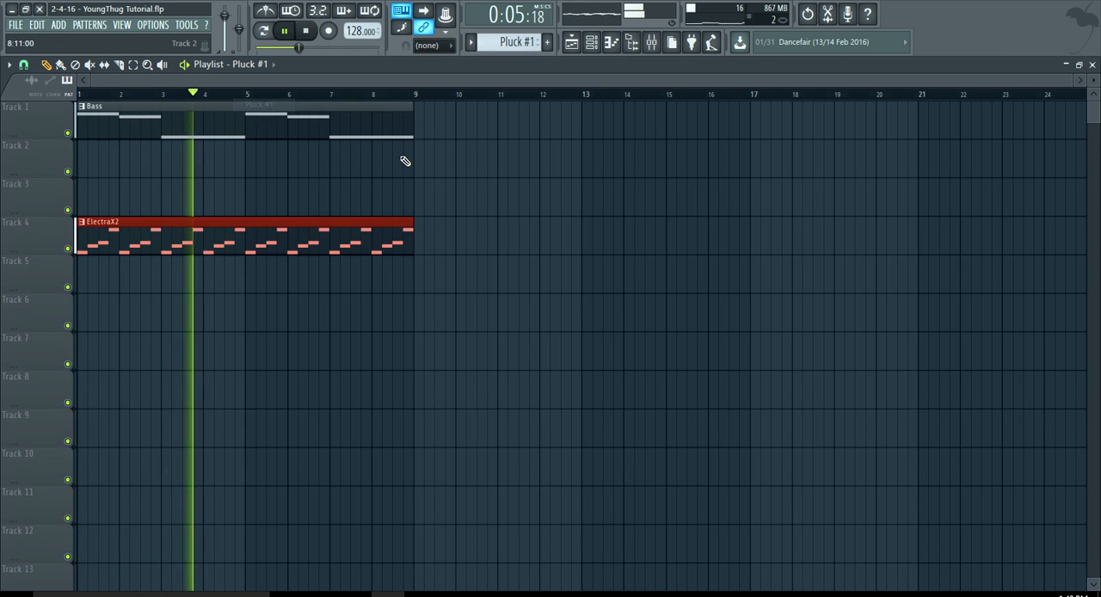
pyautogui.click(404, 162)
# Add a second Bass clip on Track 1 and a second ElectraX2 clip on Track 4, both at bar 9.
pyautogui.click(391, 129)
pyautogui.click(417, 125)
pyautogui.click(384, 225)
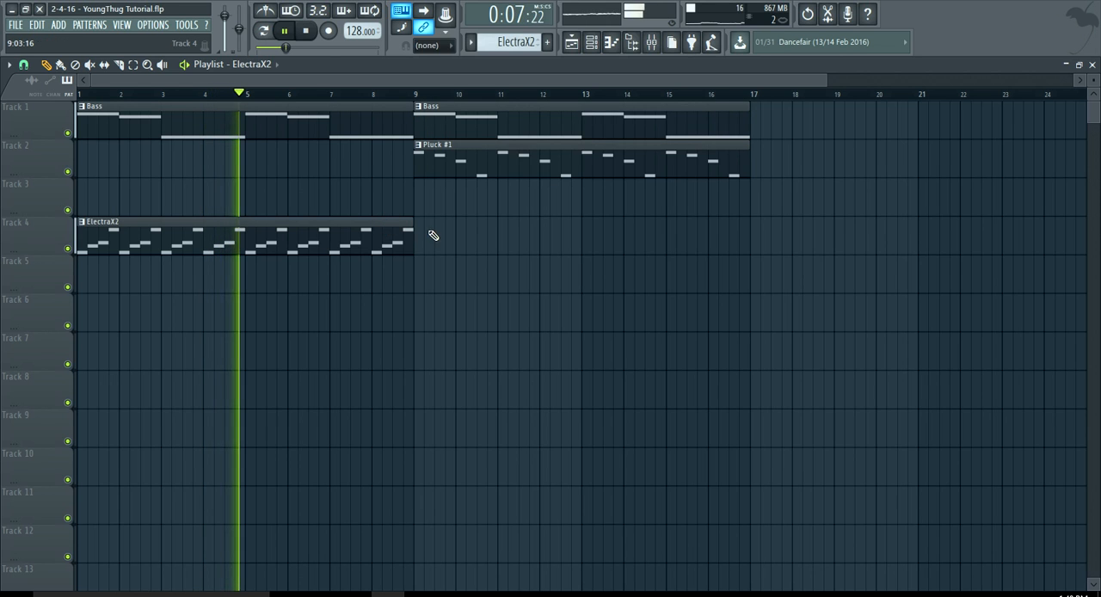
pyautogui.click(438, 234)
pyautogui.moveTo(443, 234); pyautogui.dragTo(423, 234)
pyautogui.scroll(-2, 349, 304)
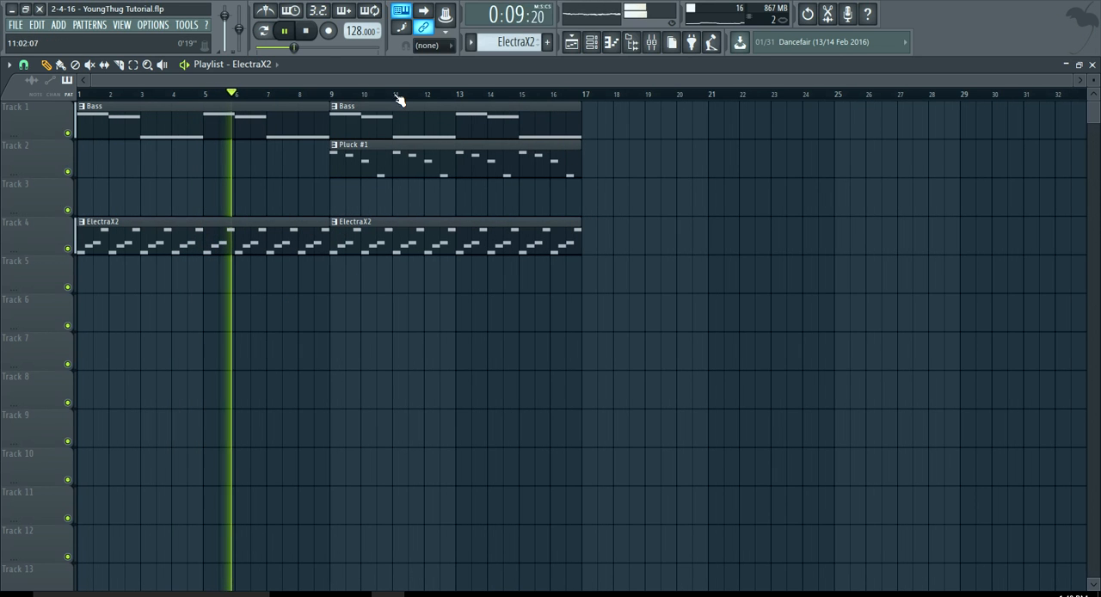
# Add the Male Dmarch (Echo) tag from the custom D-march pack's Tags folder to Track 6 at bar 9.
pyautogui.click(631, 42)
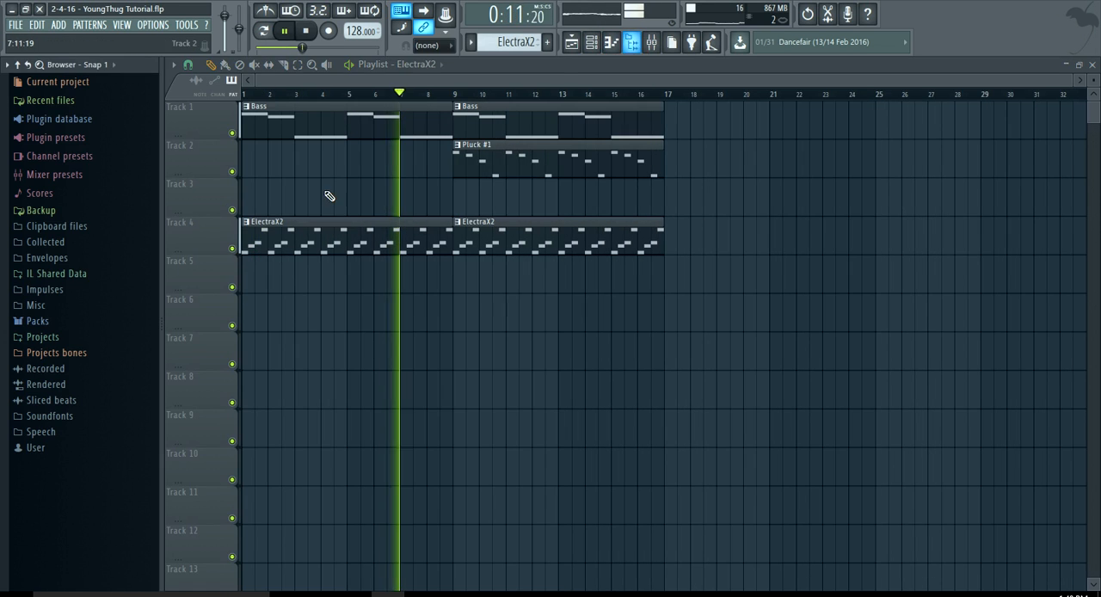
pyautogui.click(81, 322)
pyautogui.click(77, 339)
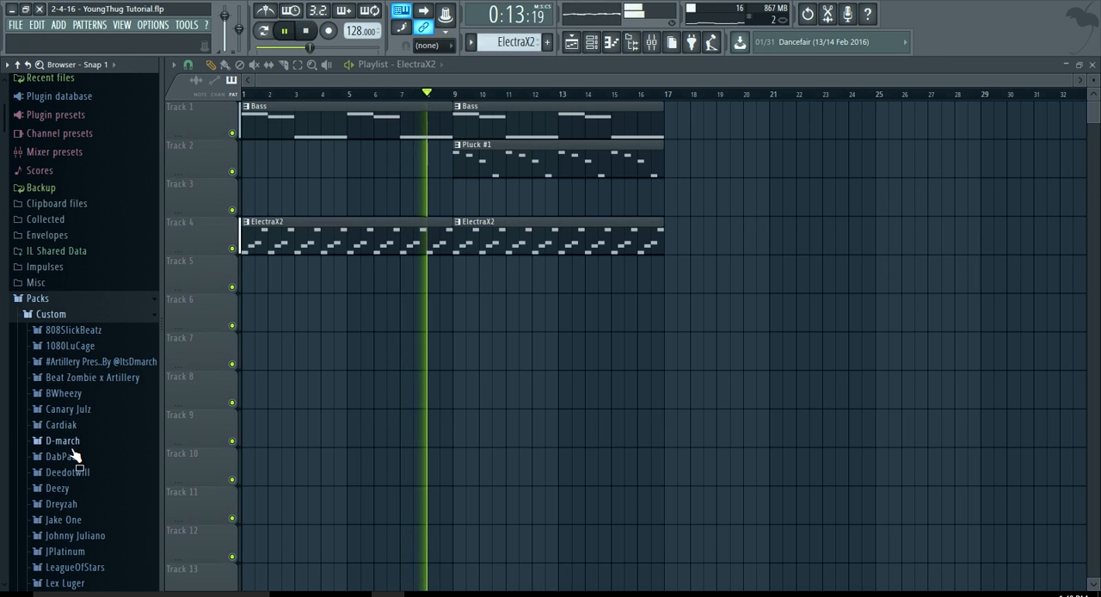
pyautogui.click(73, 438)
pyautogui.click(64, 585)
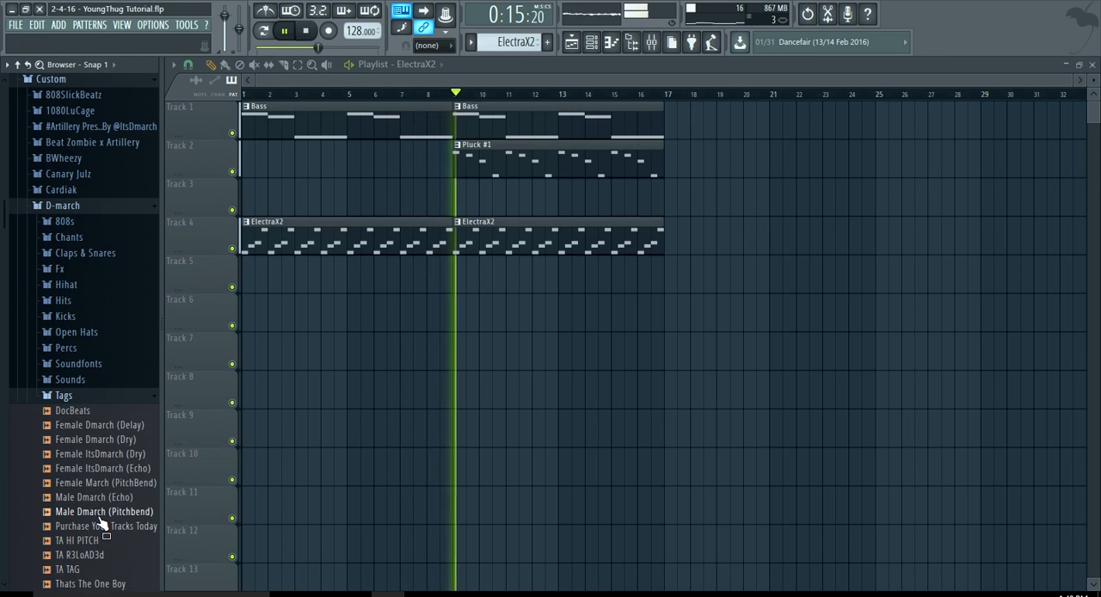
pyautogui.moveTo(106, 502); pyautogui.dragTo(437, 375)
pyautogui.moveTo(547, 278); pyautogui.dragTo(461, 314)
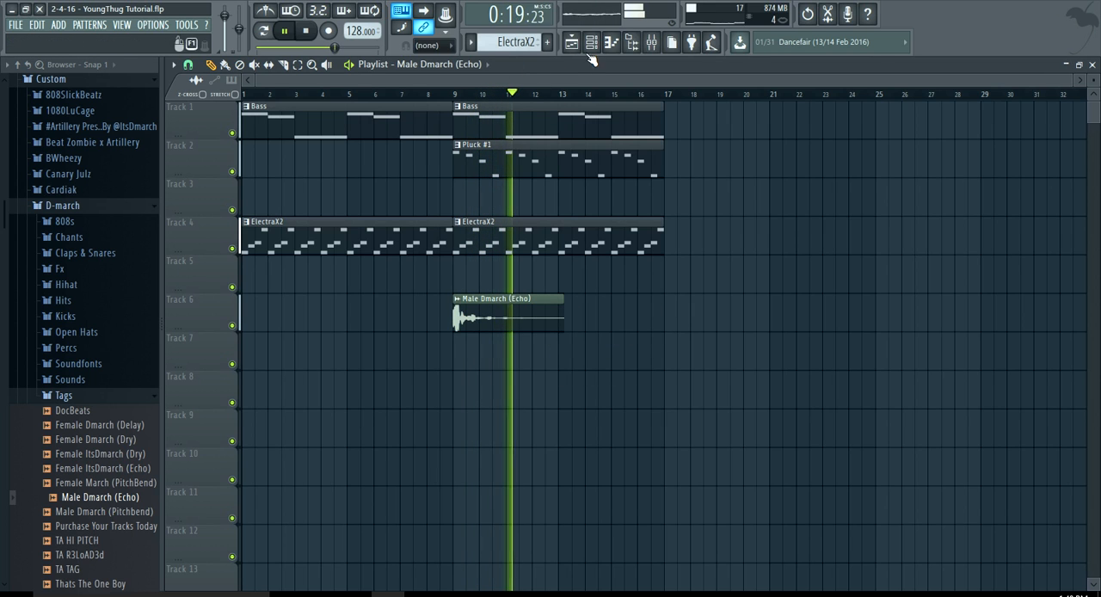
# Open the Male Dmarch (Echo) audio channel and adjust its volume in the channel rack.
pyautogui.click(591, 43)
pyautogui.click(358, 148)
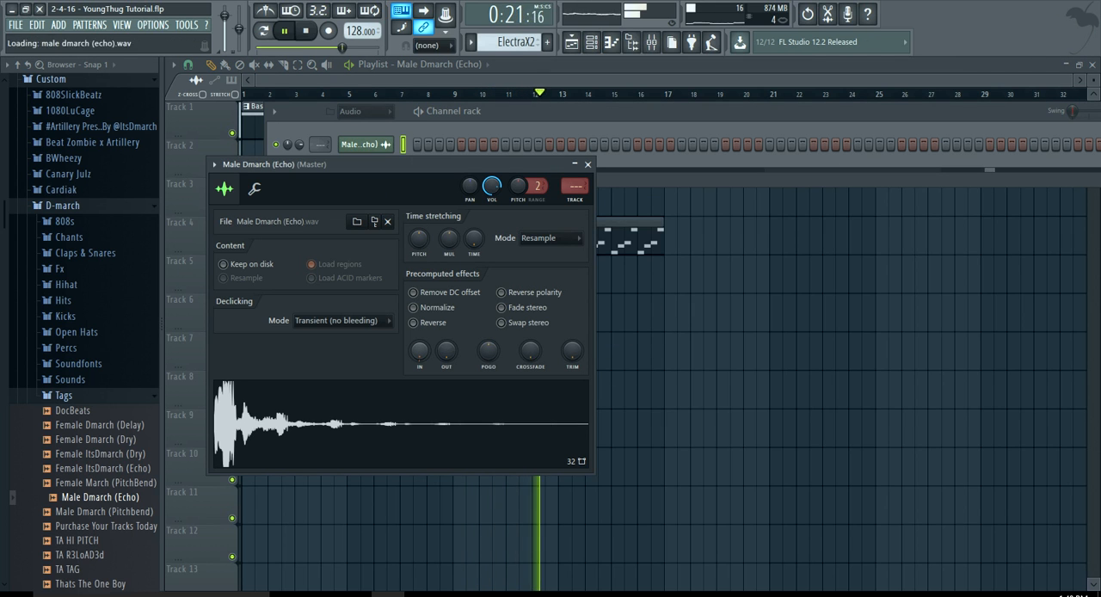
pyautogui.click(299, 145)
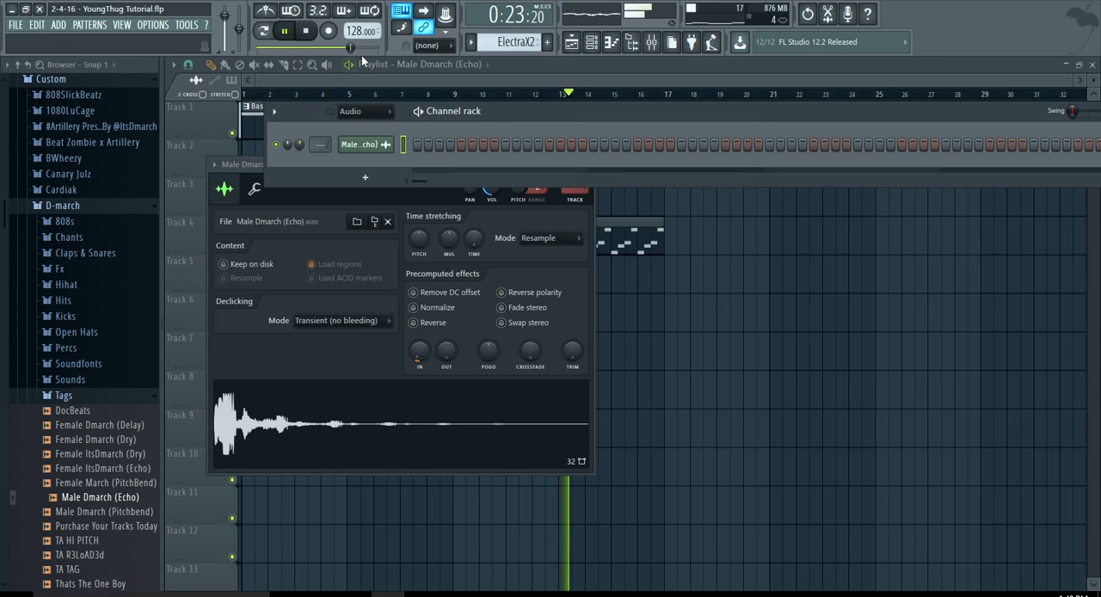
pyautogui.click(366, 77)
# Select the Bass, Pluck #1 and ElectraX2 clips at bar 9 and duplicate them to bar 17.
pyautogui.click(298, 65)
pyautogui.click(532, 247)
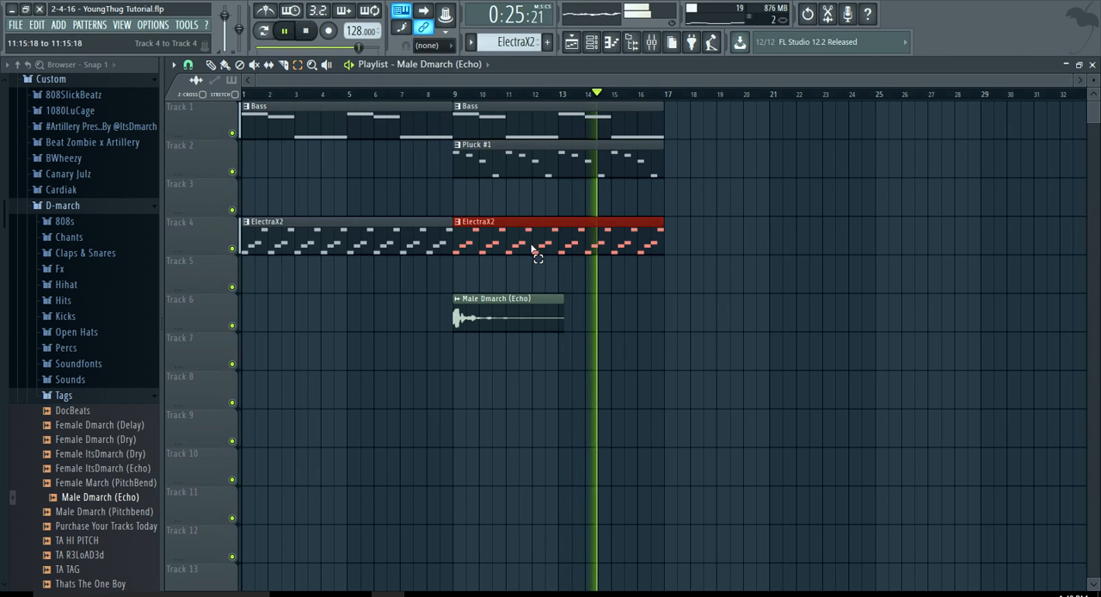
pyautogui.moveTo(531, 248); pyautogui.dragTo(516, 89)
pyautogui.hotkey('ctrl', 'b')
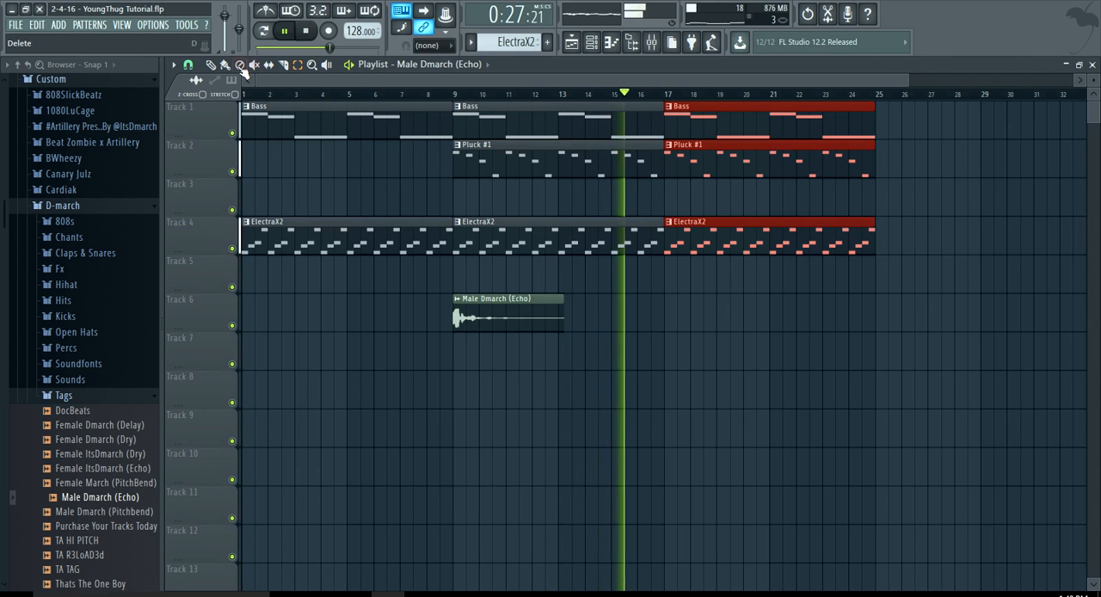
# Place the Kick pattern on Track 5 and the Hihat pattern on Track 7, both starting at bar 17.
pyautogui.click(439, 65)
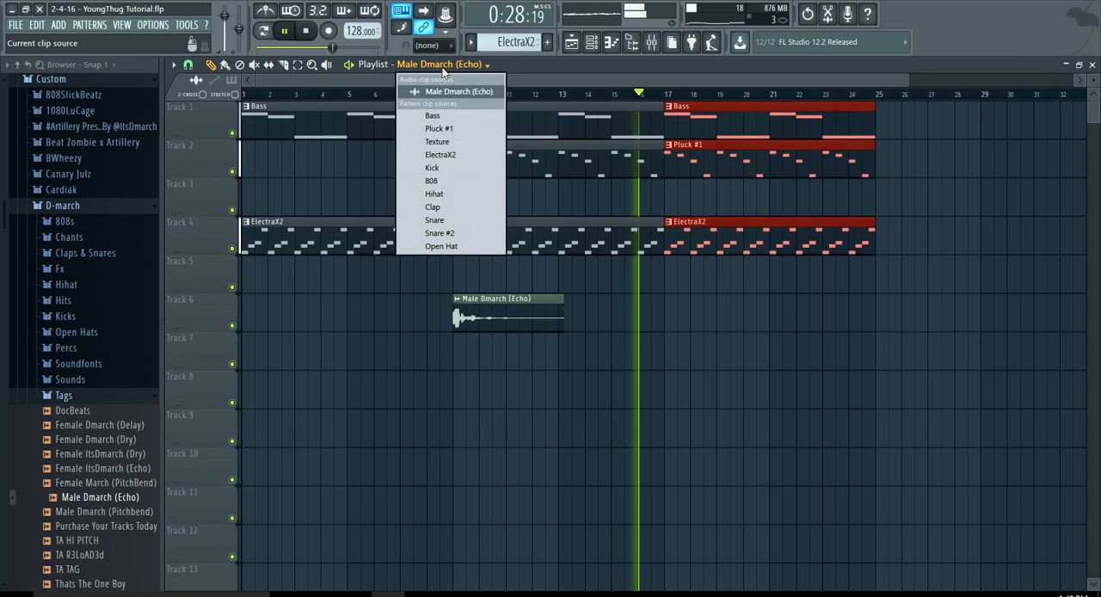
pyautogui.click(452, 169)
pyautogui.click(667, 273)
pyautogui.click(418, 67)
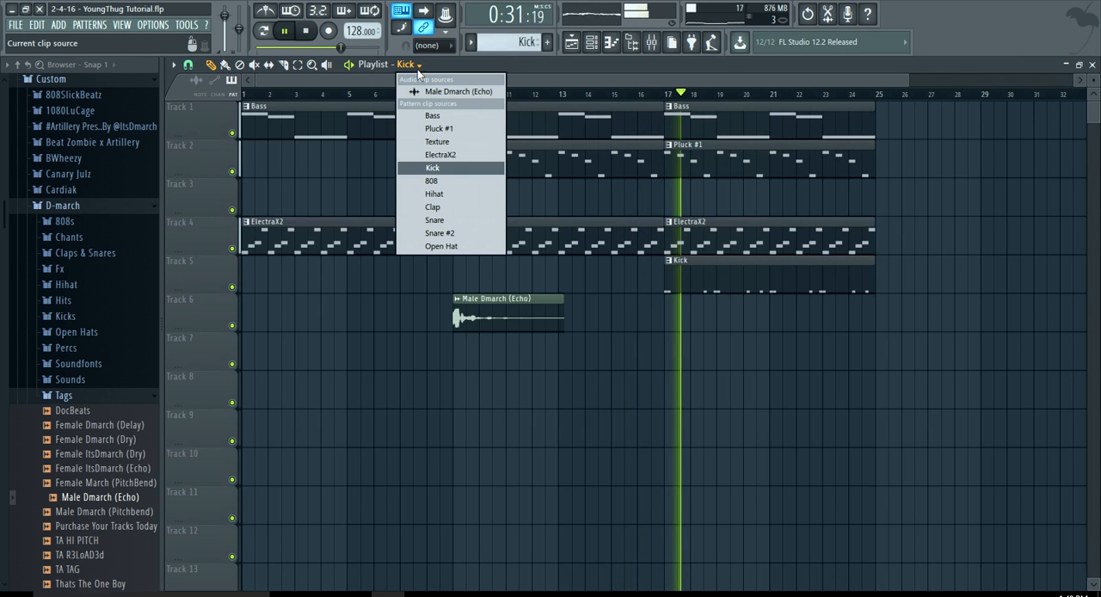
pyautogui.click(444, 193)
pyautogui.click(677, 352)
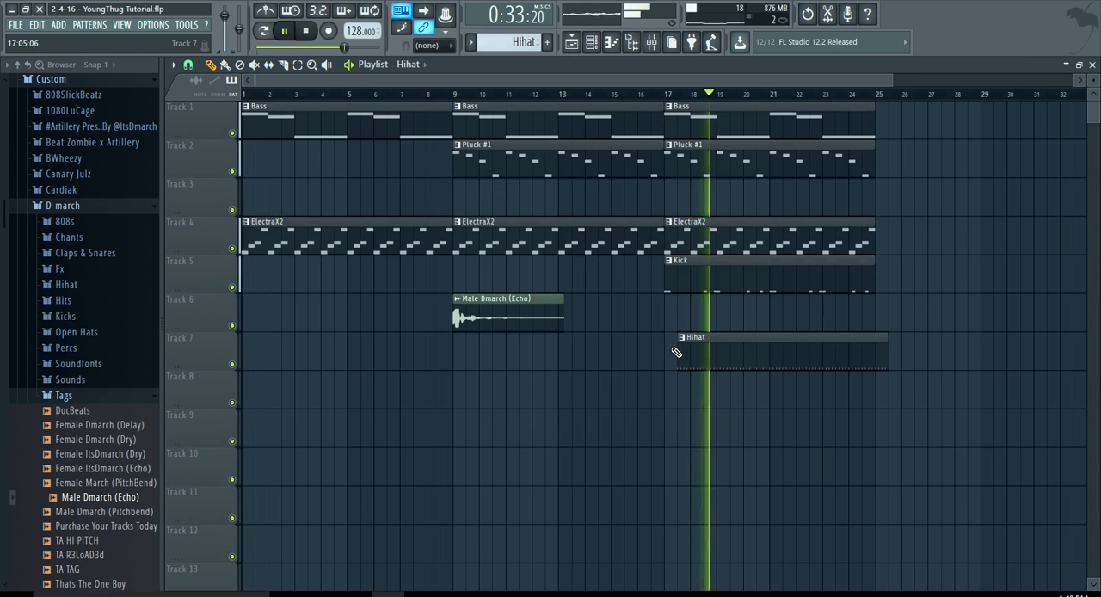
pyautogui.moveTo(688, 338); pyautogui.dragTo(689, 345)
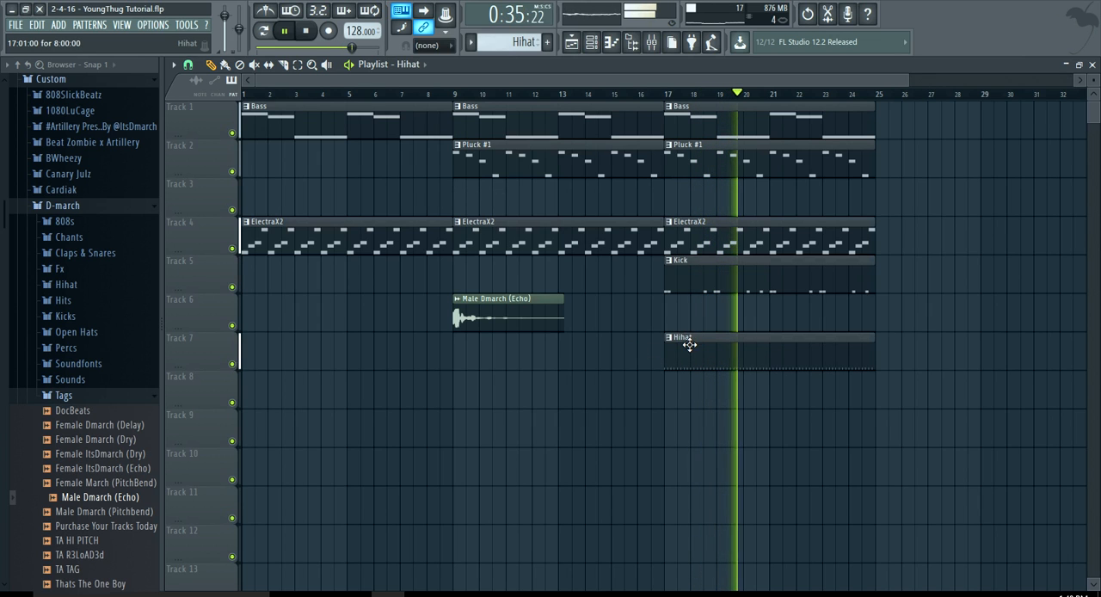
# Place the Clap pattern on Track 8 and the Snare pattern on Track 9, both starting at bar 17.
pyautogui.click(418, 68)
pyautogui.click(437, 207)
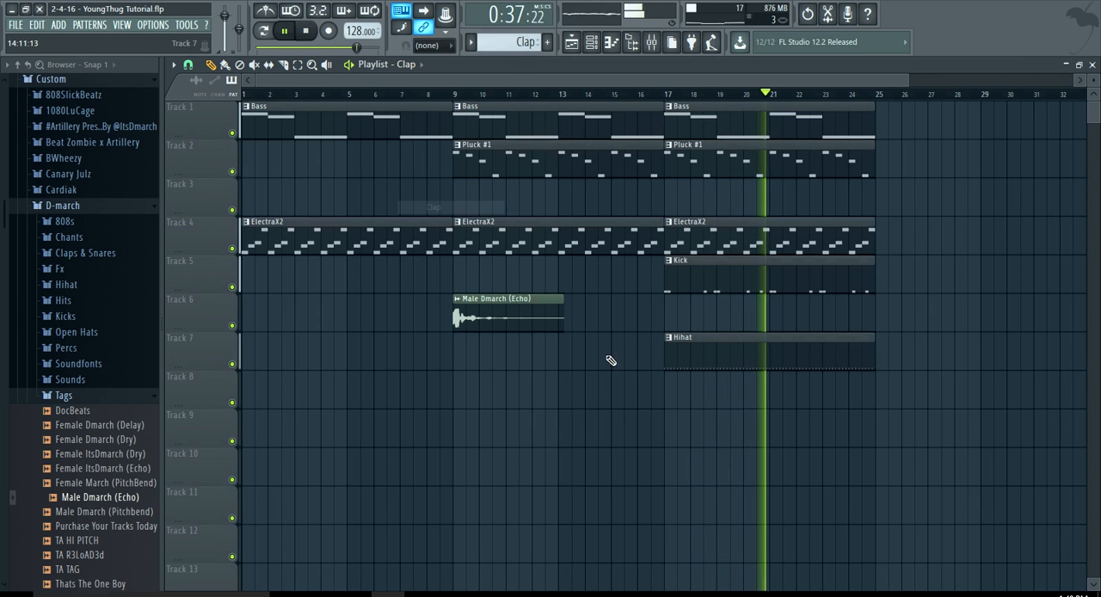
pyautogui.click(669, 380)
pyautogui.click(420, 65)
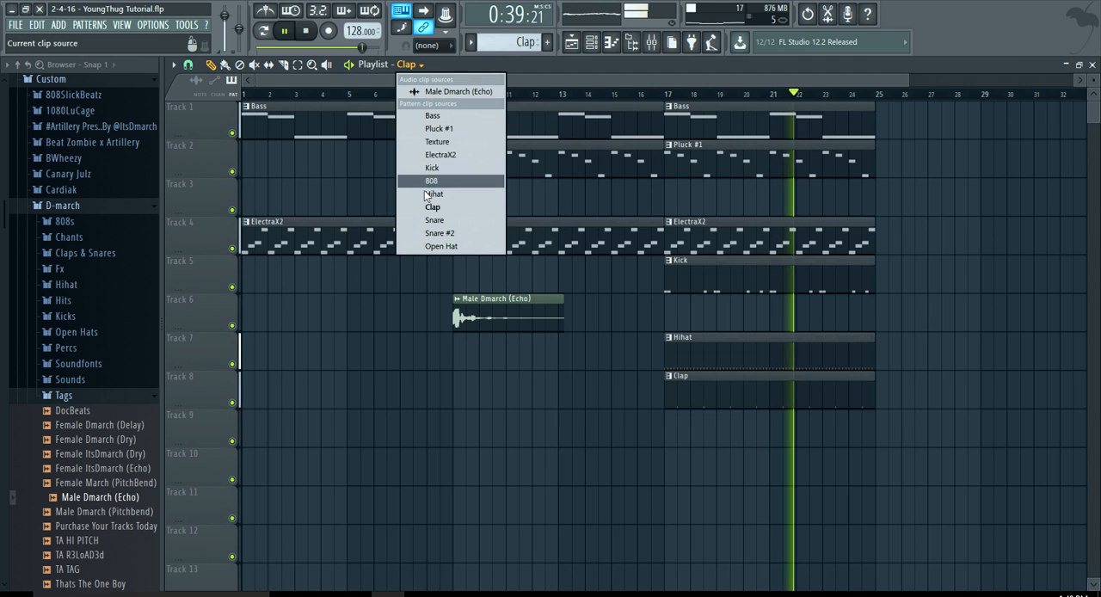
pyautogui.click(435, 220)
pyautogui.click(680, 419)
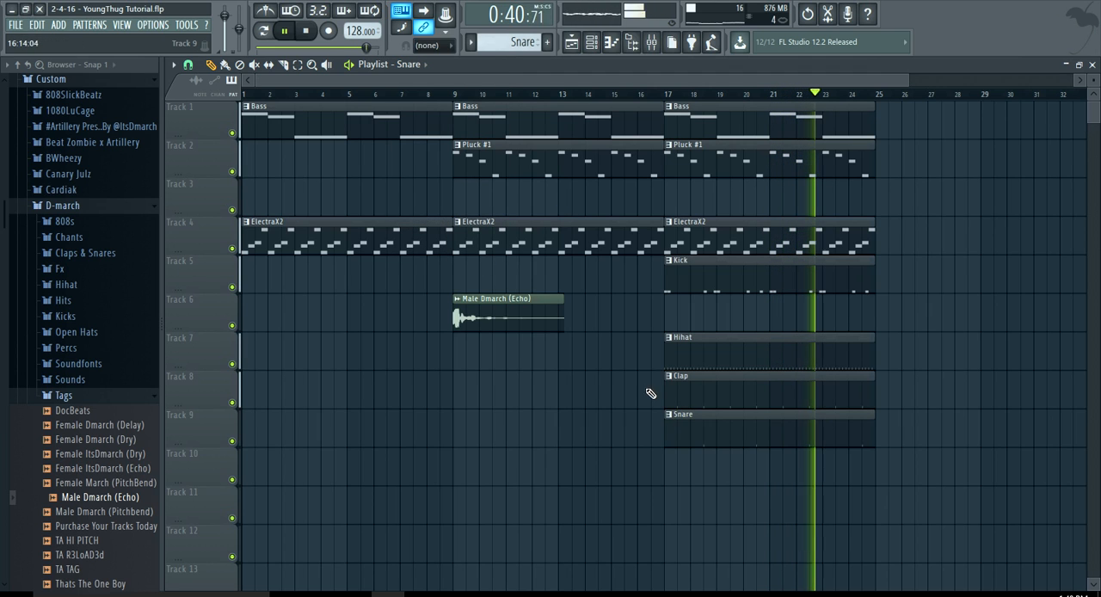
# Place the Snare #2 pattern on Track 10 and the Open Hat pattern on Track 11, both starting at bar 17.
pyautogui.click(423, 65)
pyautogui.click(434, 233)
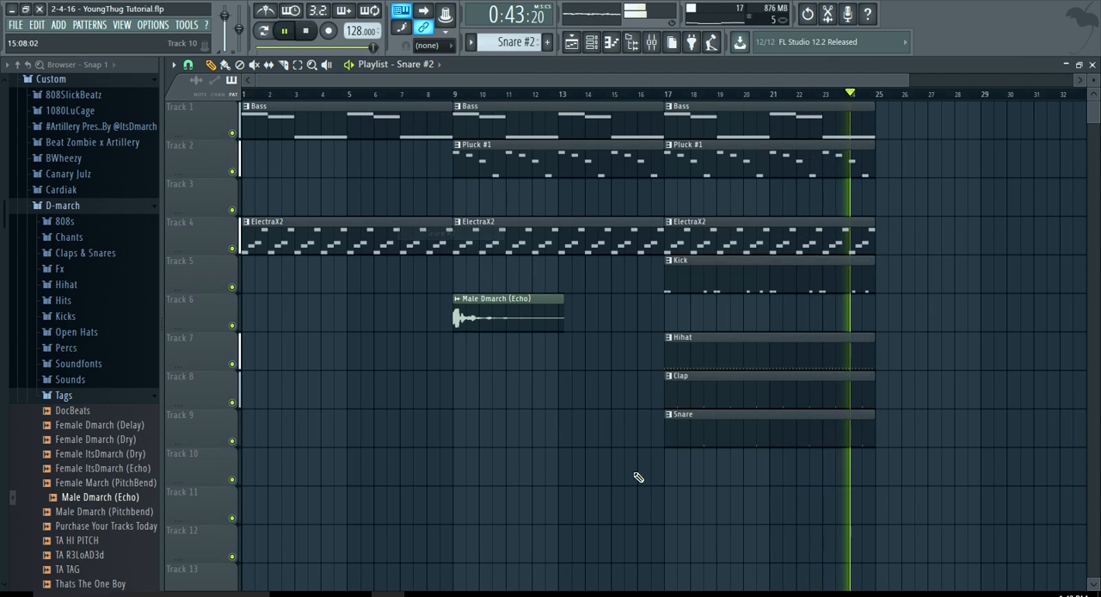
pyautogui.click(670, 465)
pyautogui.click(420, 65)
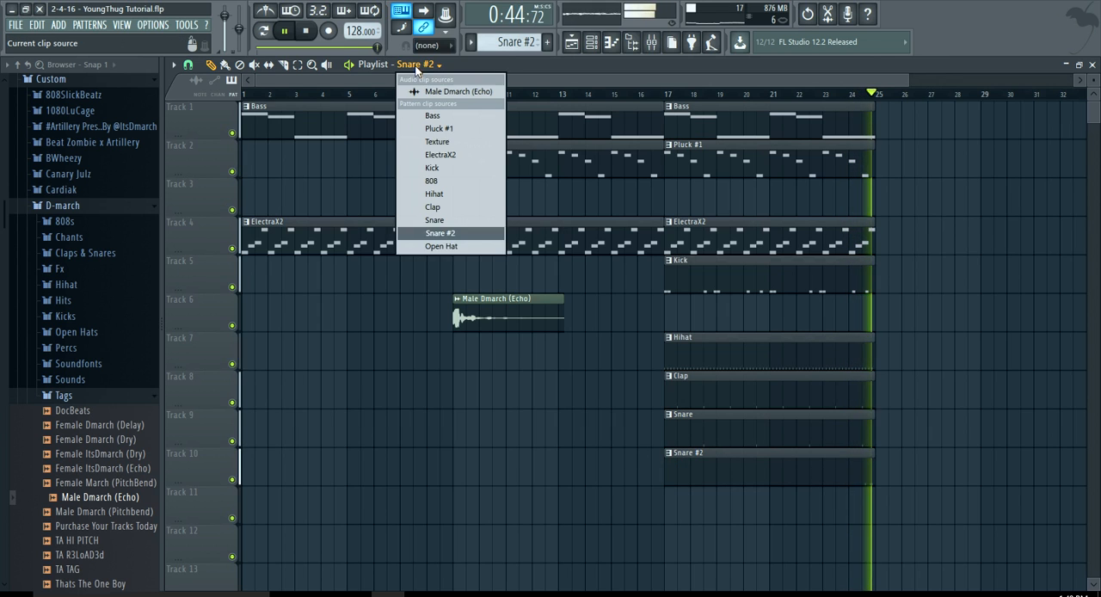
pyautogui.click(440, 247)
pyautogui.click(668, 503)
# Delete the Bass clip at bar 17 and place the 808 pattern on Track 6 at that bar.
pyautogui.rightClick(691, 131)
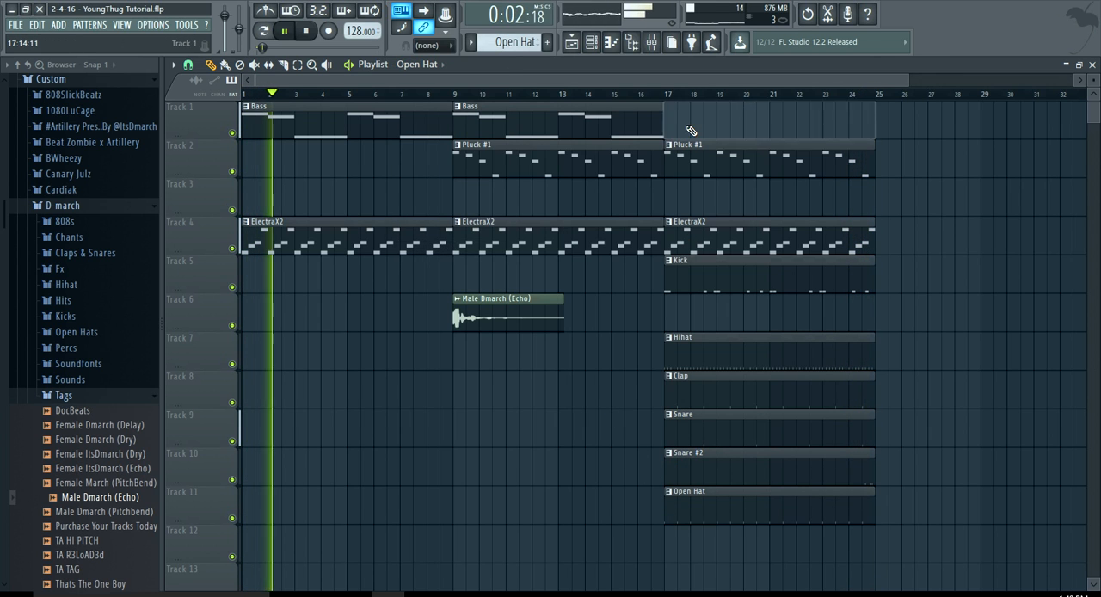
pyautogui.click(422, 65)
pyautogui.click(434, 156)
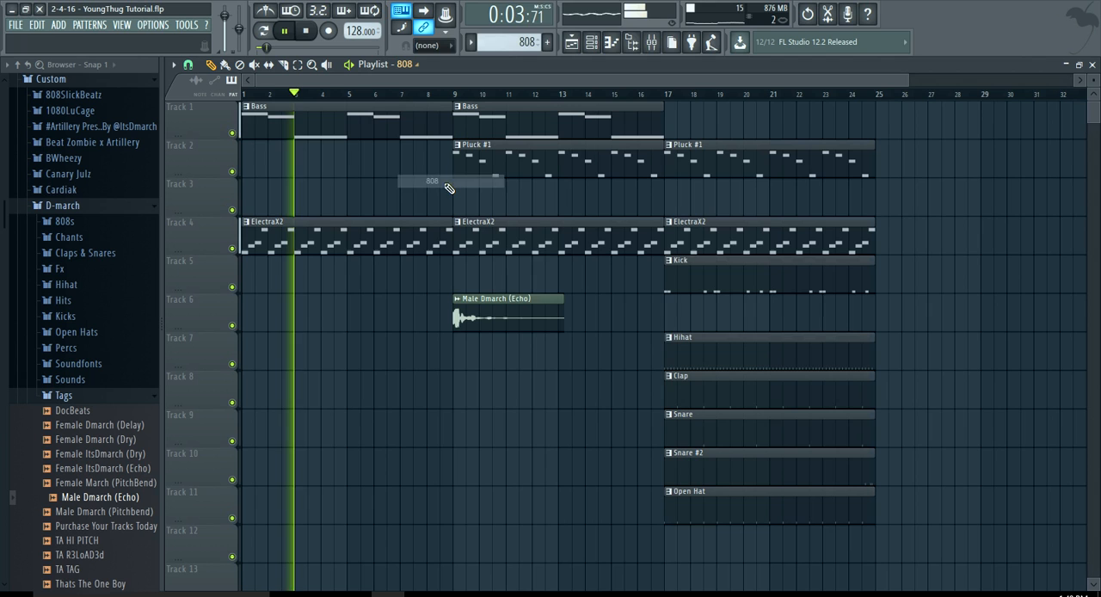
pyautogui.click(669, 304)
# Jump playback ahead to around bar 16 and delete the ElectraX2 clip at bar 17 on Track 4.
pyautogui.scroll(-2, 718, 186)
pyautogui.click(556, 94)
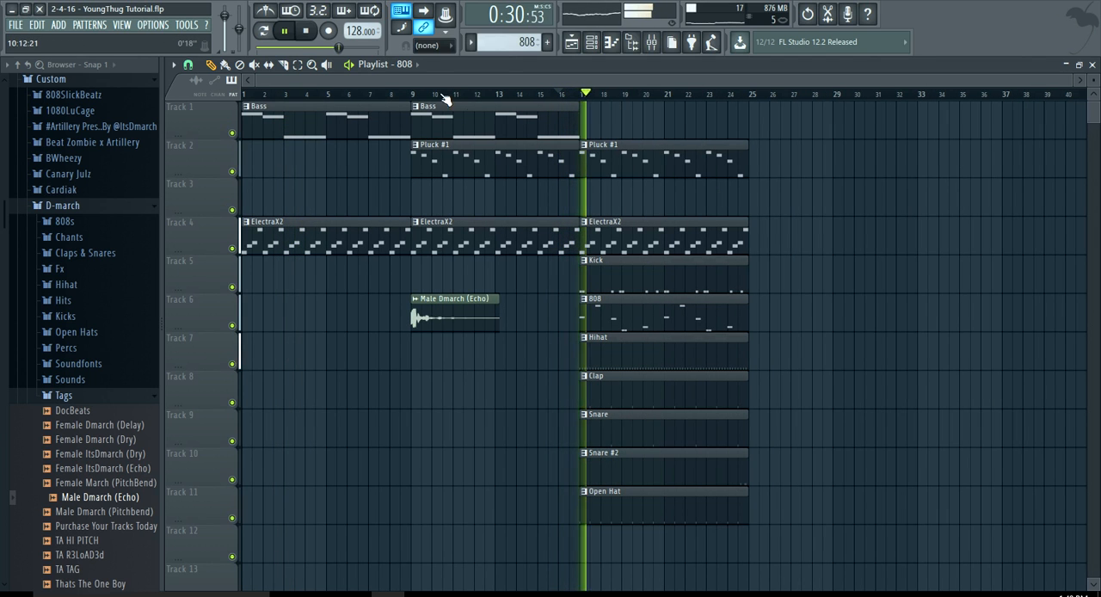
pyautogui.click(418, 65)
pyautogui.rightClick(632, 227)
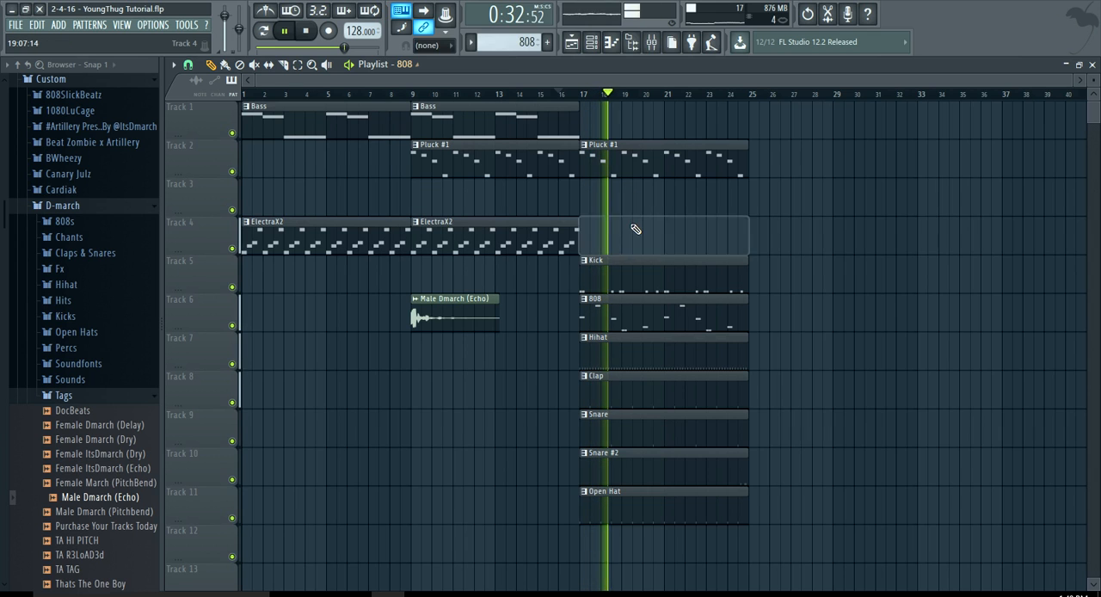
# Select the Pluck #1, 808 and drum clips at bar 17 and duplicate them to bar 25.
pyautogui.click(405, 65)
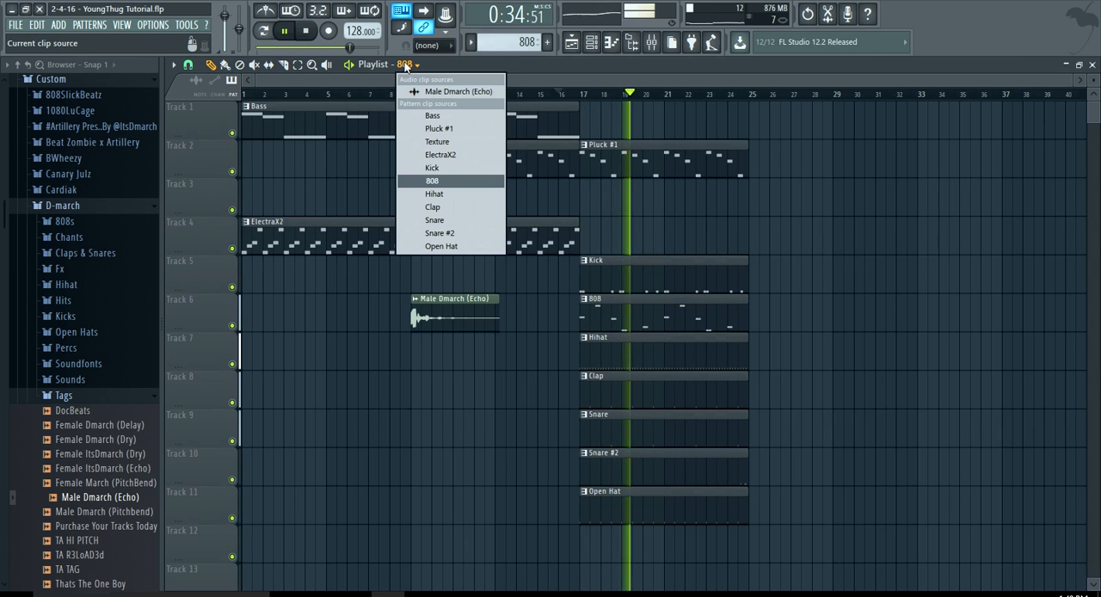
pyautogui.click(454, 142)
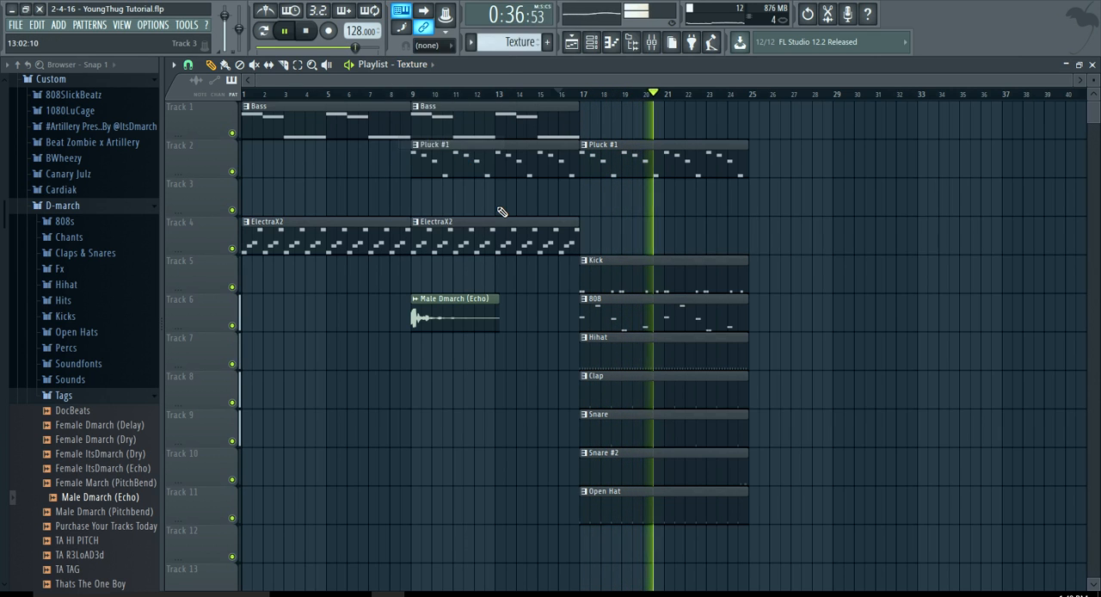
pyautogui.moveTo(645, 527); pyautogui.dragTo(612, 136)
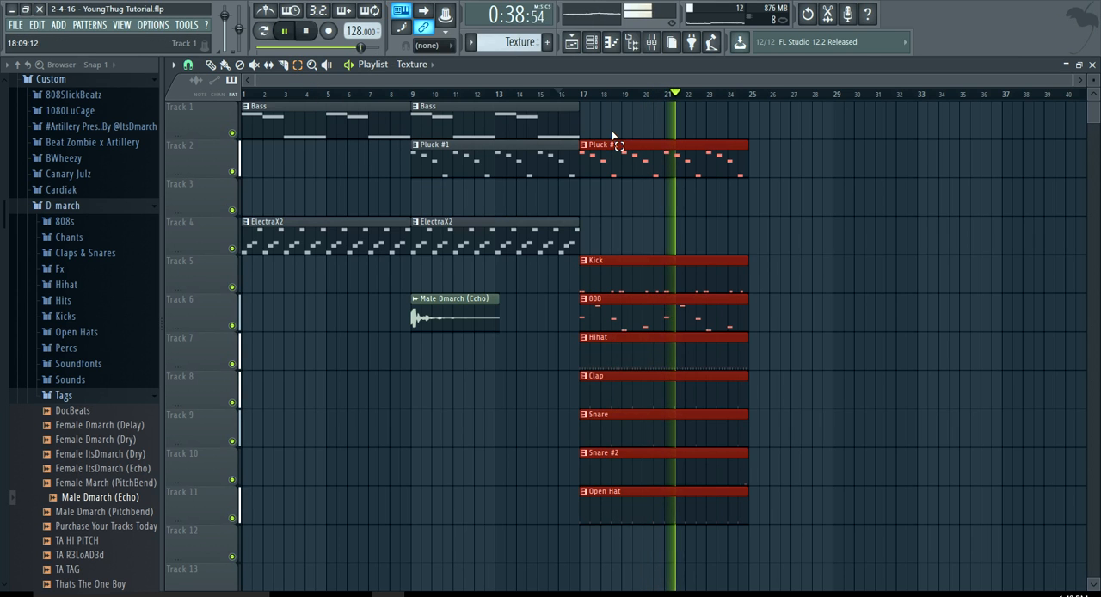
pyautogui.hotkey('ctrl', 'b')
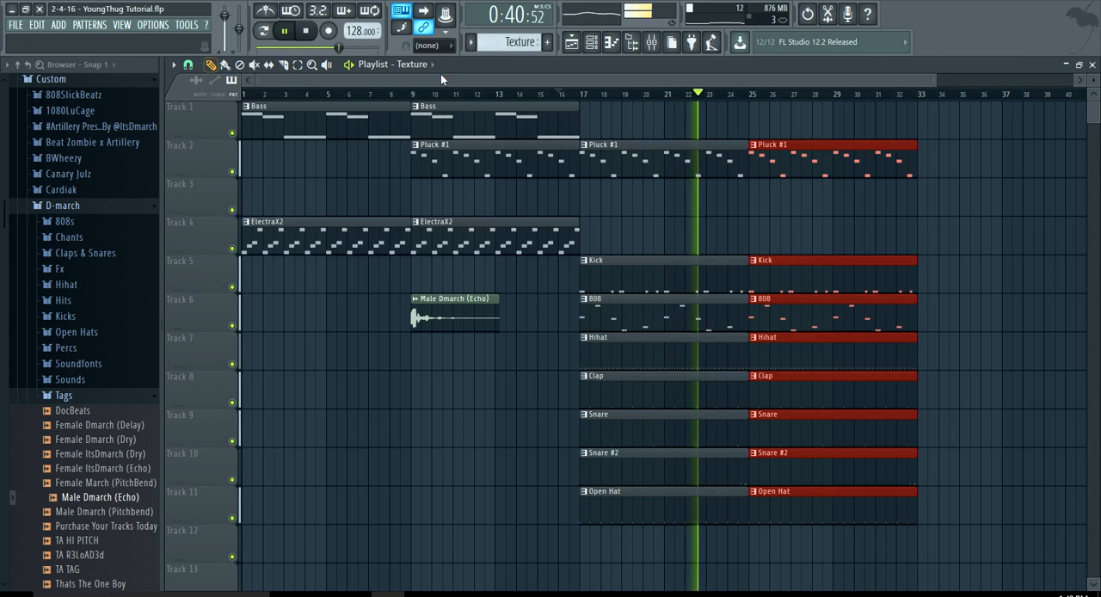
# Place the Texture pattern on Track 3 starting at bar 25.
pyautogui.click(421, 67)
pyautogui.click(438, 142)
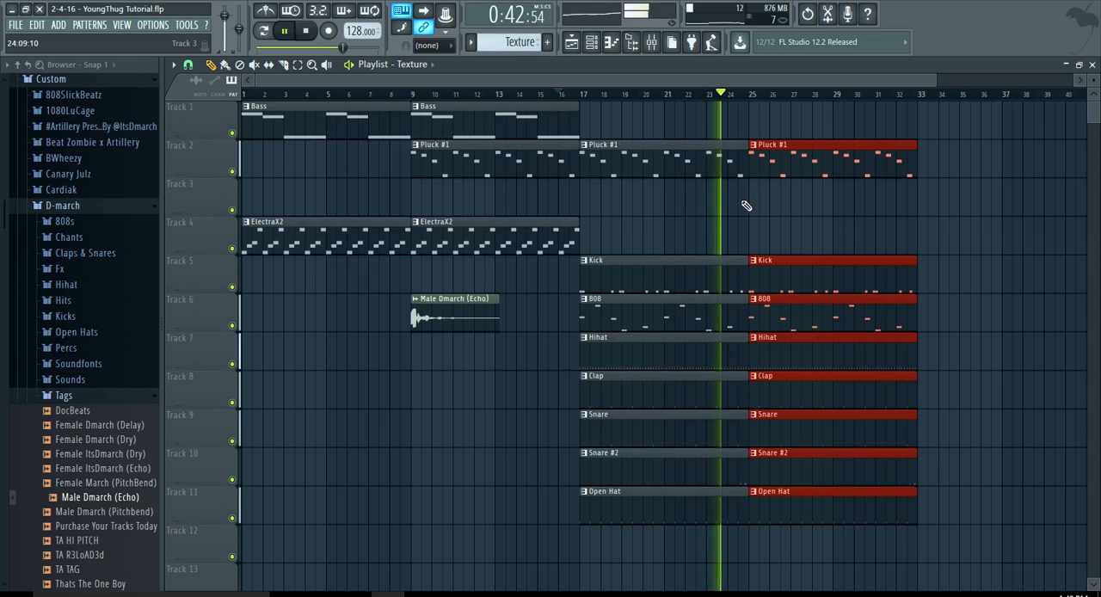
pyautogui.click(744, 205)
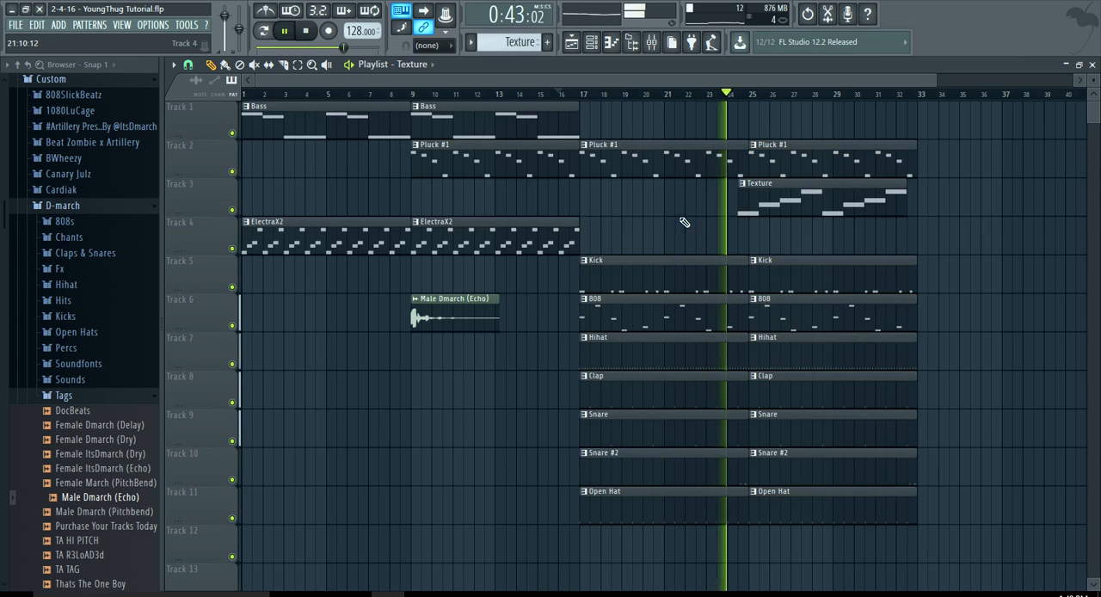
pyautogui.click(428, 67)
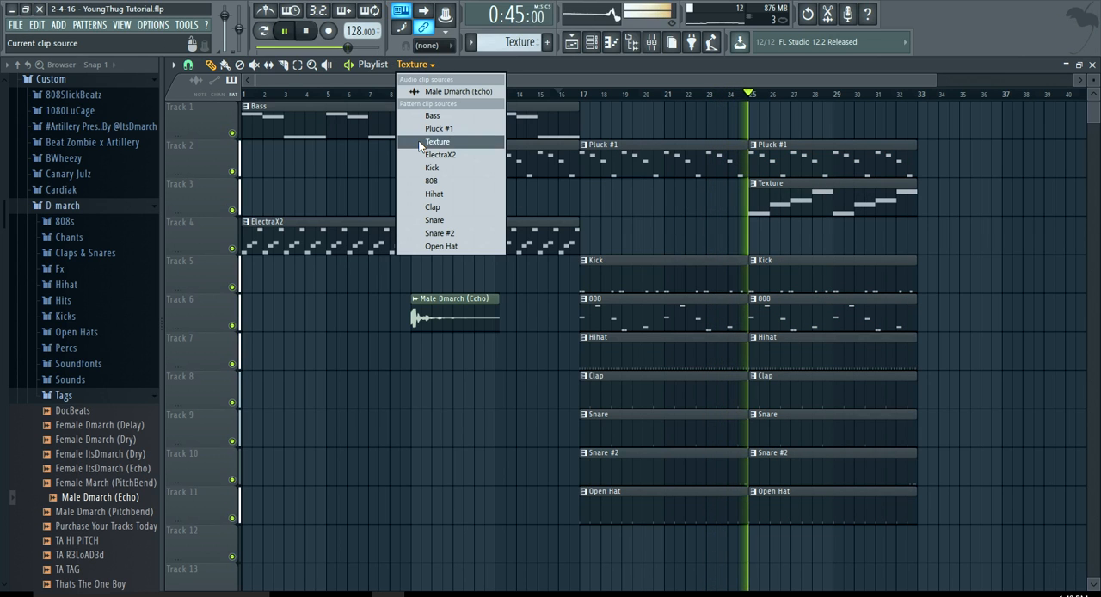
pyautogui.click(538, 103)
pyautogui.scroll(-1, 450, 241)
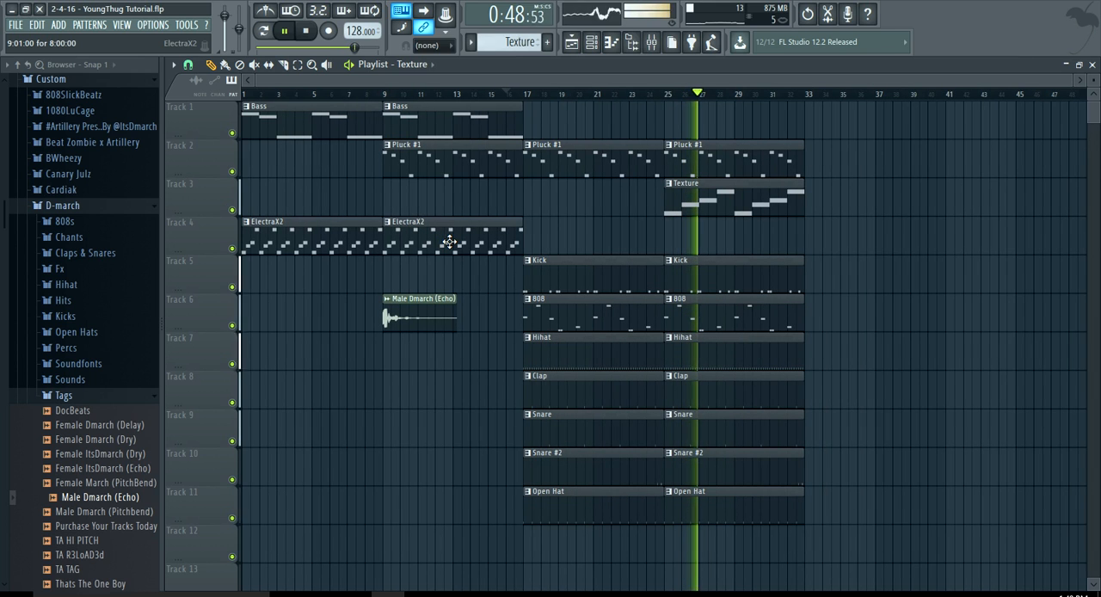
pyautogui.moveTo(695, 508); pyautogui.dragTo(579, 148)
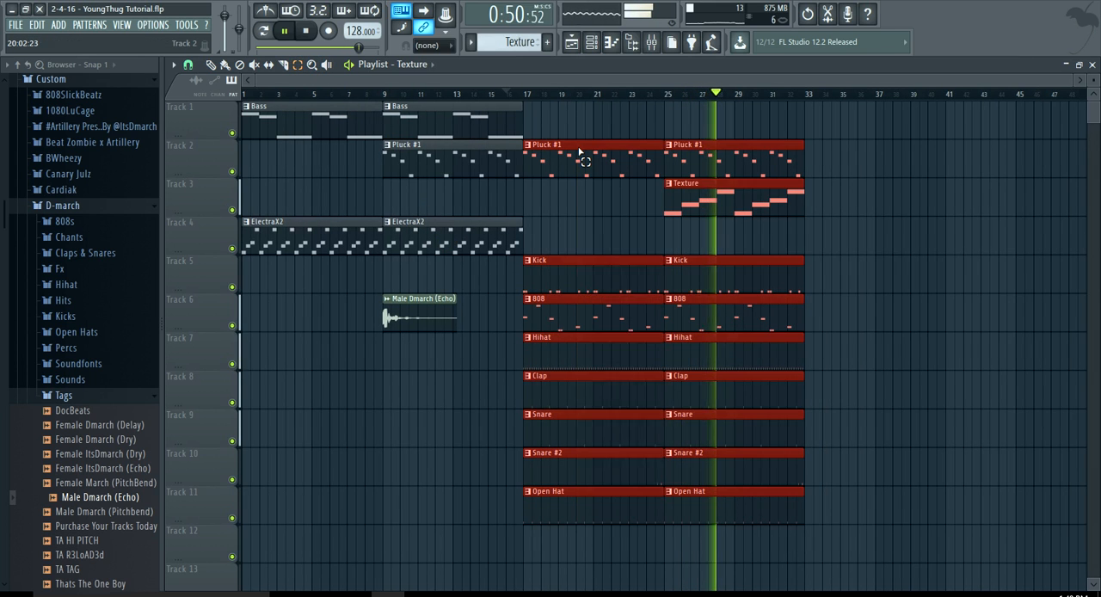
pyautogui.click(579, 148)
pyautogui.hotkey('ctrl', 'b')
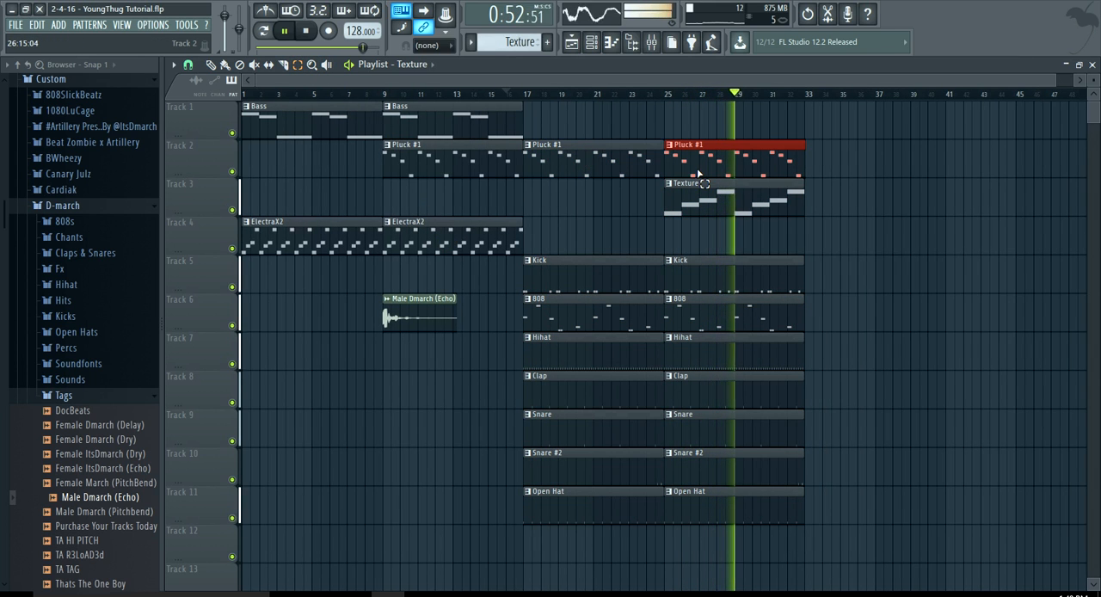
pyautogui.hotkey('ctrl', 'd')
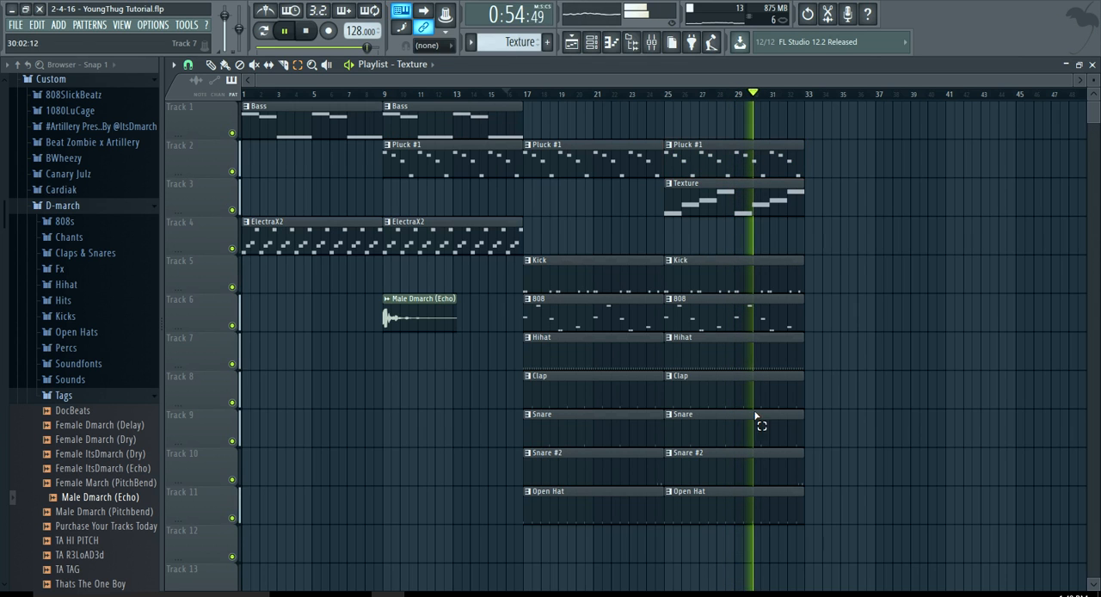
# Select all clips from bar 17 up to bar 33 and duplicate them to bar 33.
pyautogui.moveTo(745, 561); pyautogui.dragTo(628, 142)
pyautogui.hotkey('ctrl', 'b')
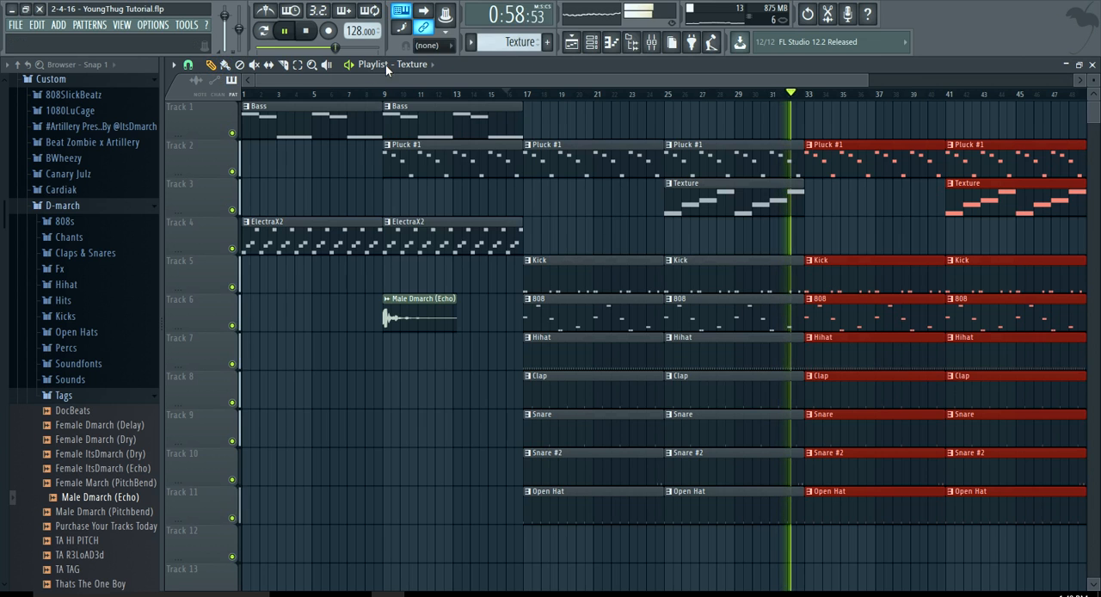
# Place the ElectraX2 pattern on Track 4 at bar 33 and remove the Pluck #1 clip at that bar.
pyautogui.click(412, 64)
pyautogui.click(440, 154)
pyautogui.click(813, 231)
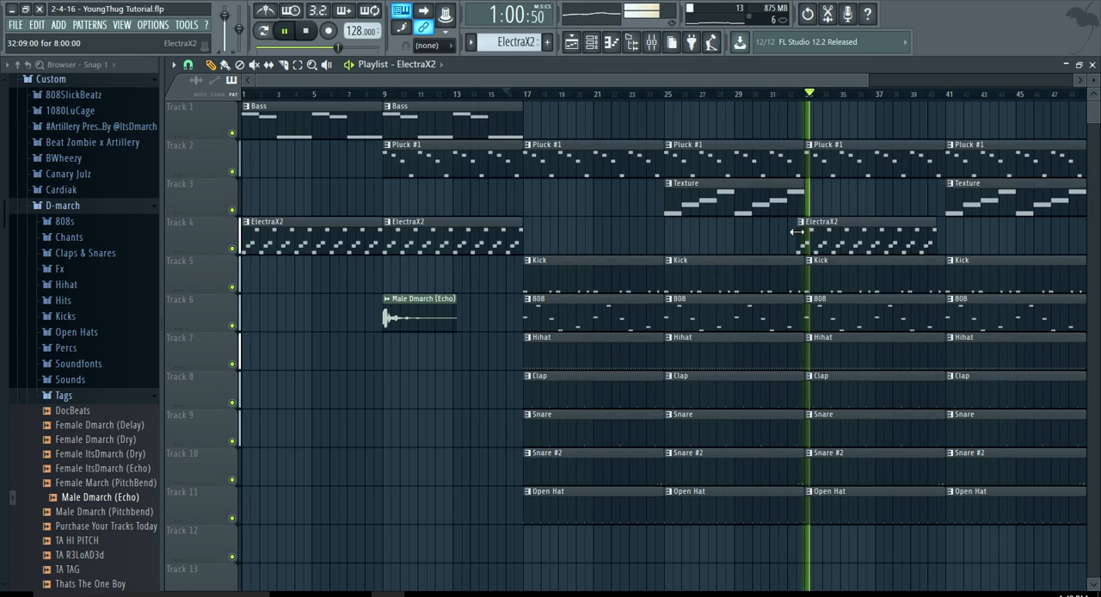
pyautogui.click(825, 235)
pyautogui.moveTo(826, 235); pyautogui.dragTo(829, 208)
pyautogui.click(799, 209)
pyautogui.click(817, 209)
pyautogui.rightClick(828, 208)
# Clear the clips at bar 41 and duplicate the whole bar 1 to 40 arrangement to bars 41 and 81.
pyautogui.scroll(-2, 828, 208)
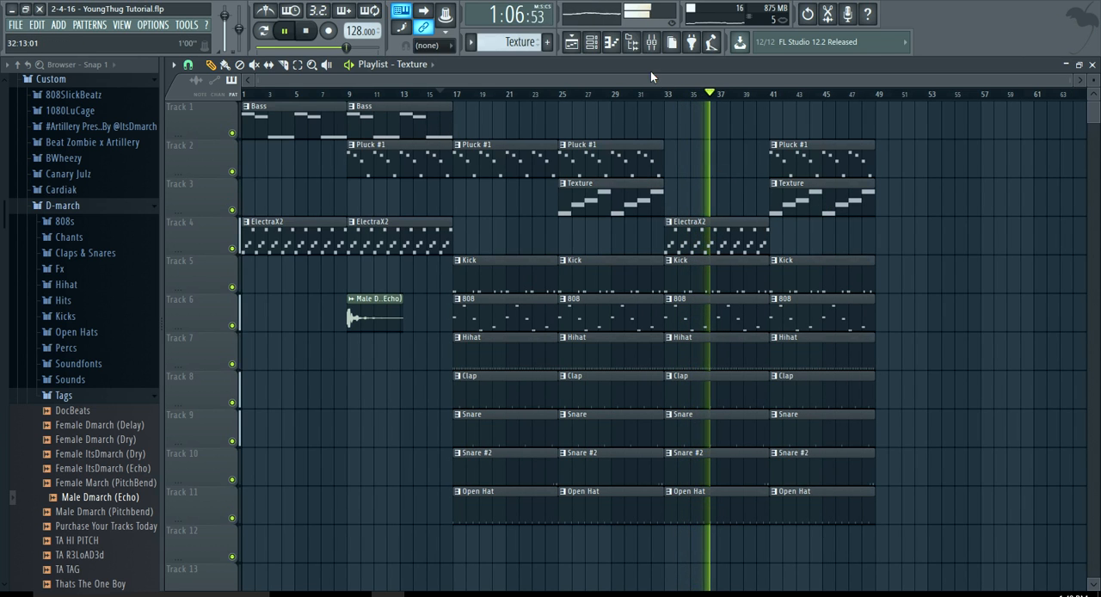
pyautogui.moveTo(652, 79); pyautogui.dragTo(701, 83)
pyautogui.moveTo(756, 155)
pyautogui.mouseDown()
pyautogui.moveTo(778, 258)
pyautogui.moveTo(793, 535)
pyautogui.moveTo(631, 216)
pyautogui.moveTo(240, 100)
pyautogui.mouseUp()
pyautogui.scroll(-2, 444, 244)
pyautogui.hotkey('ctrl', 'b')
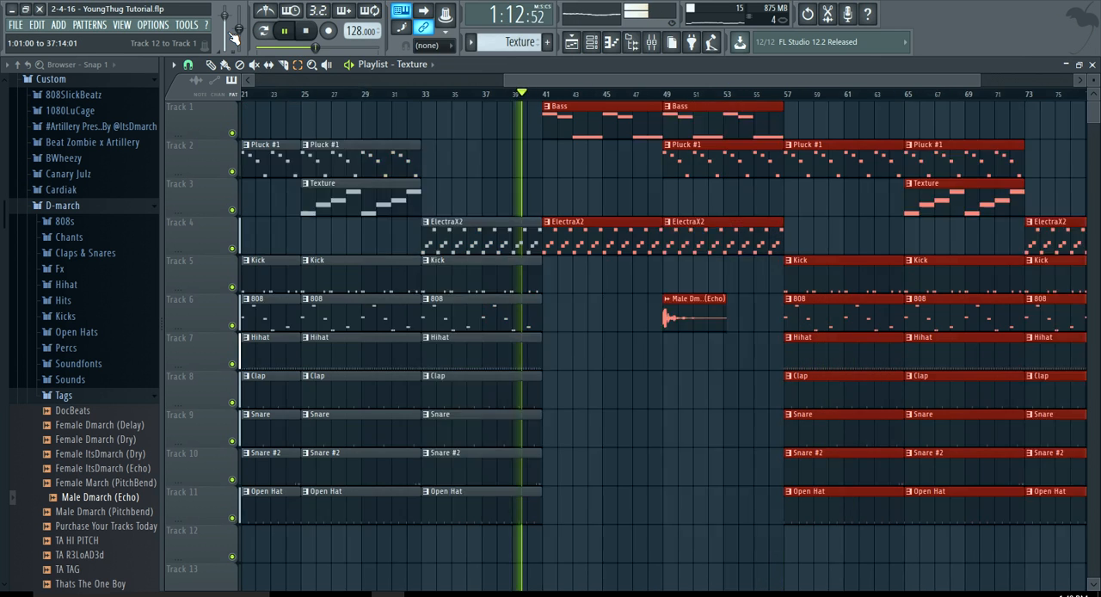
pyautogui.hotkey('ctrl', 'b')
pyautogui.scroll(-2, 256, 294)
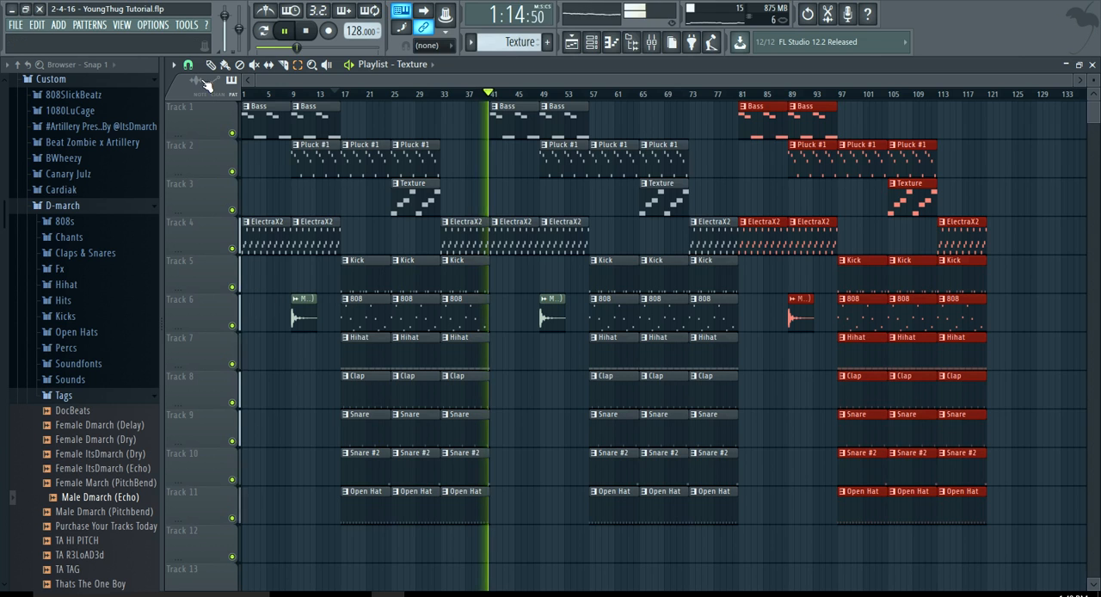
# Collapse the Tags and D-march sample folders in the browser.
pyautogui.click(65, 396)
pyautogui.click(62, 206)
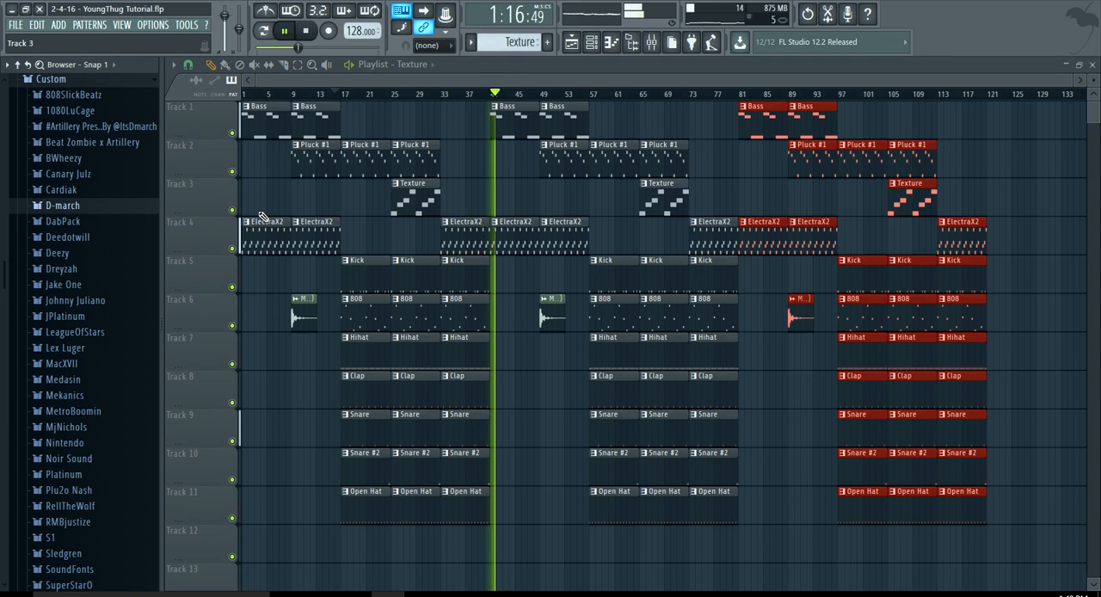
# Replace the ElectraX2 clip at bar 41 with a Pluck #1 clip on Track 2.
pyautogui.scroll(2, 441, 247)
pyautogui.keyDown('ctrl'); pyautogui.click(442, 226); pyautogui.keyUp('ctrl')
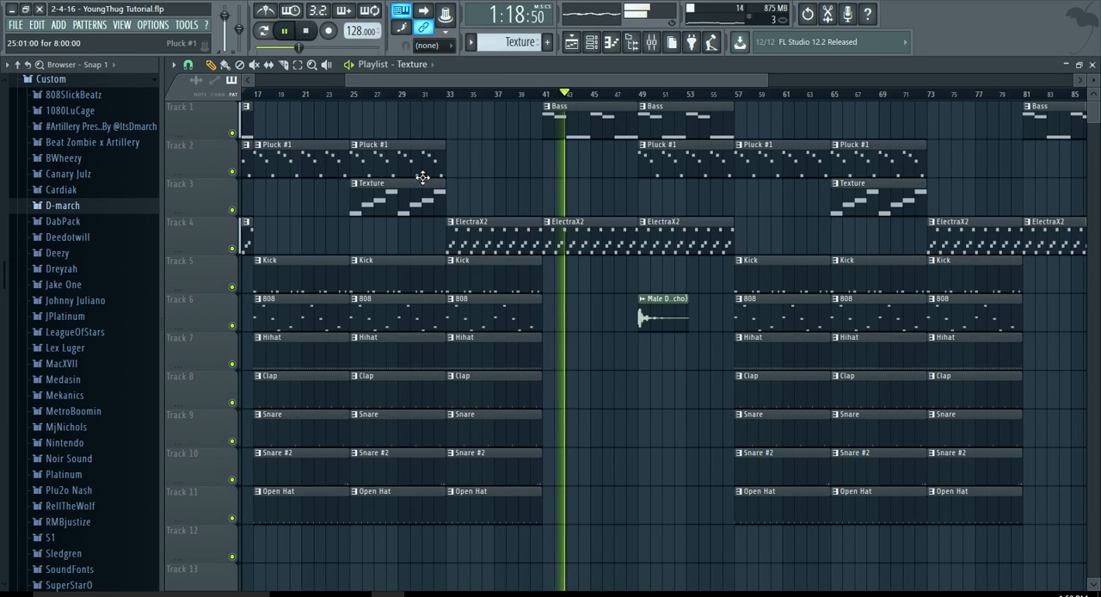
pyautogui.click(424, 176)
pyautogui.click(544, 156)
pyautogui.rightClick(574, 235)
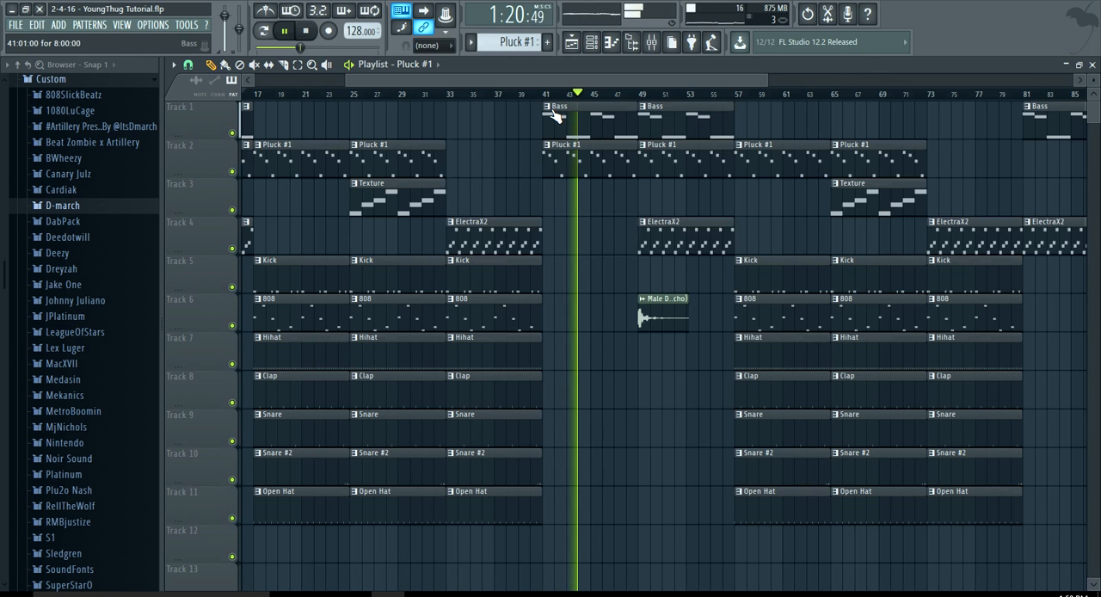
# Replace the ElectraX2 clips at bars 1 and 81 with Pluck #1 clips on Track 2.
pyautogui.moveTo(418, 81); pyautogui.dragTo(303, 110)
pyautogui.click(258, 159)
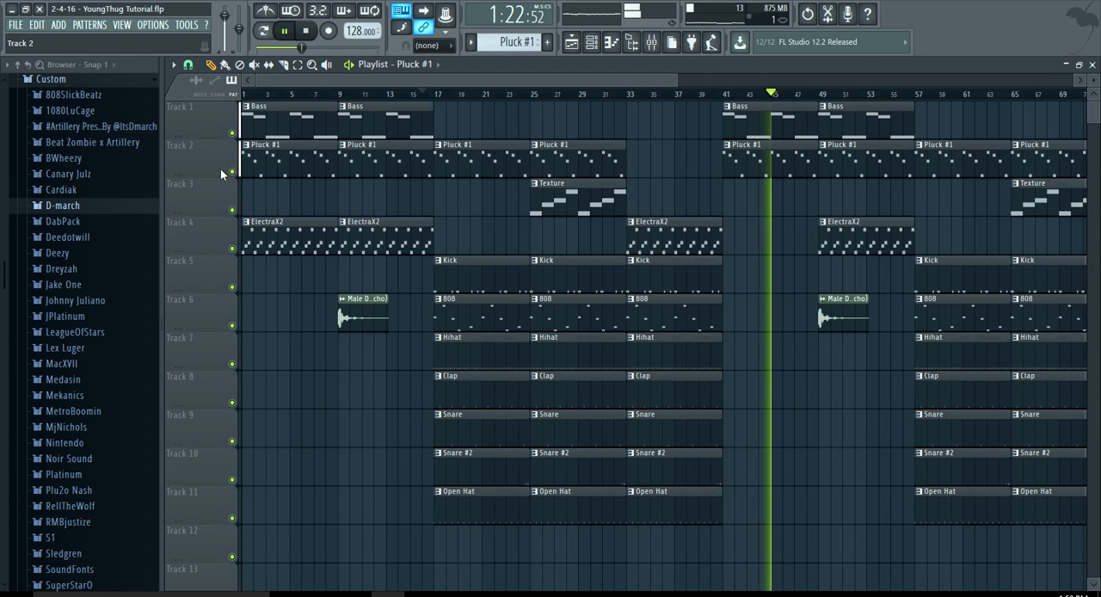
pyautogui.rightClick(313, 229)
pyautogui.scroll(-2, 314, 223)
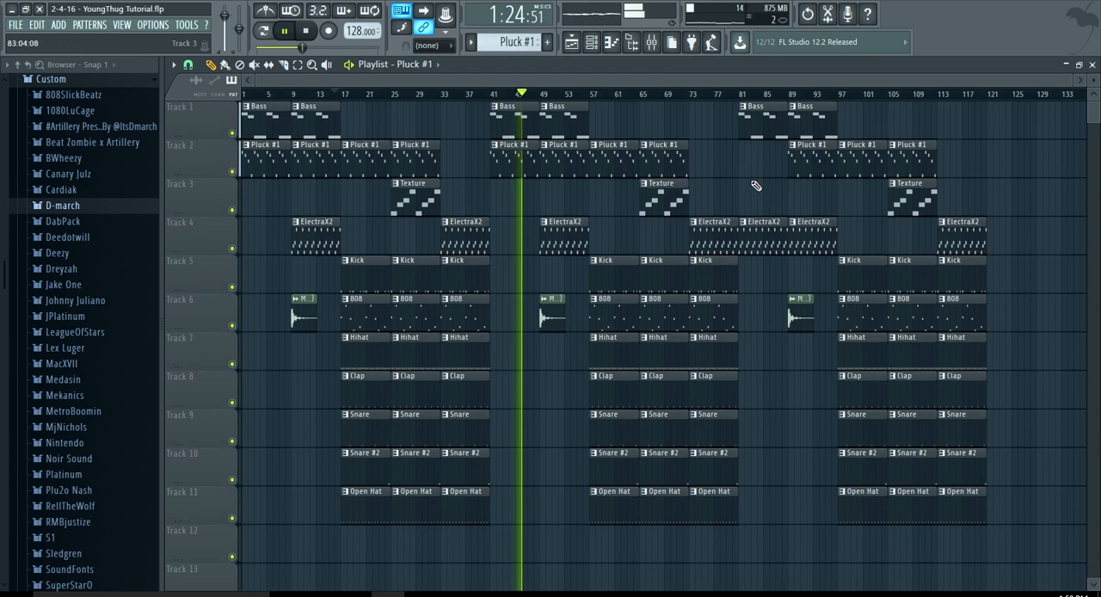
pyautogui.click(755, 161)
pyautogui.rightClick(752, 237)
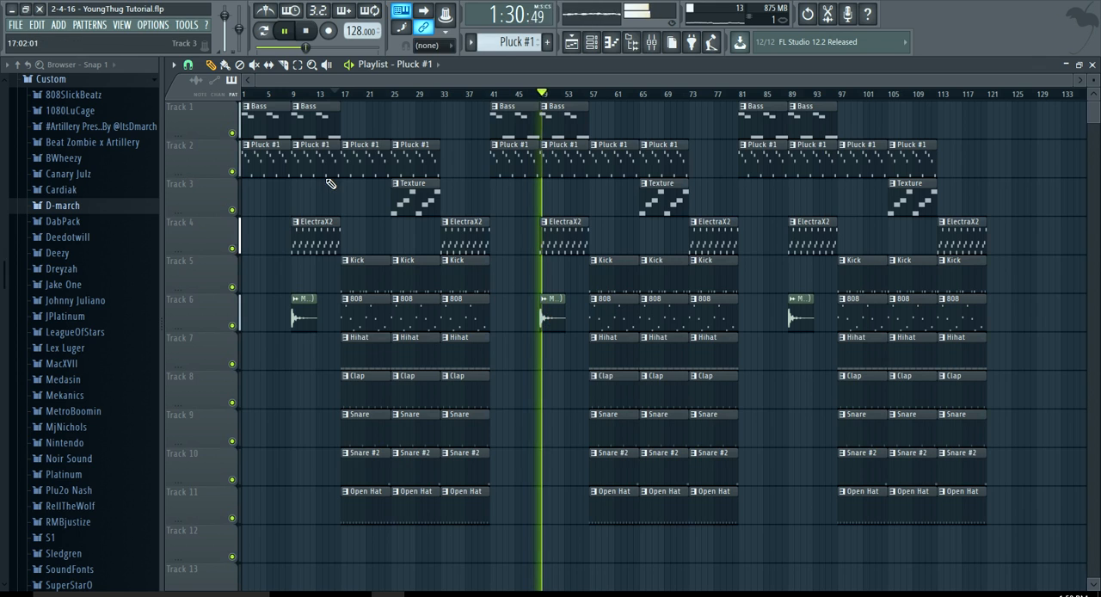
# Save the project and, with playback stopped, collapse the browser to its top-level folders.
pyautogui.click(16, 26)
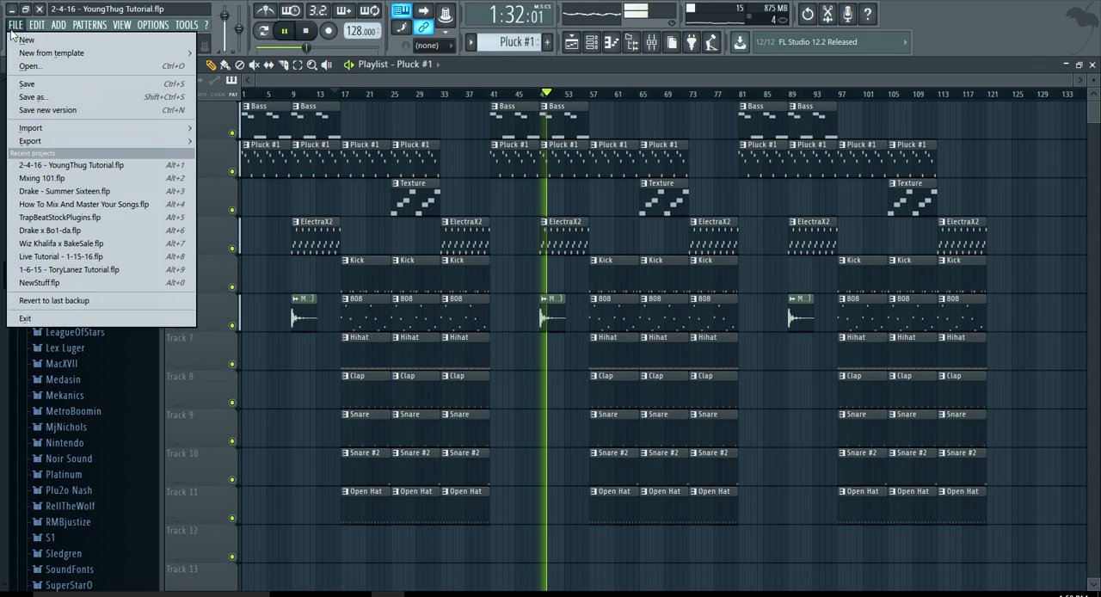
pyautogui.click(36, 84)
pyautogui.press('space')
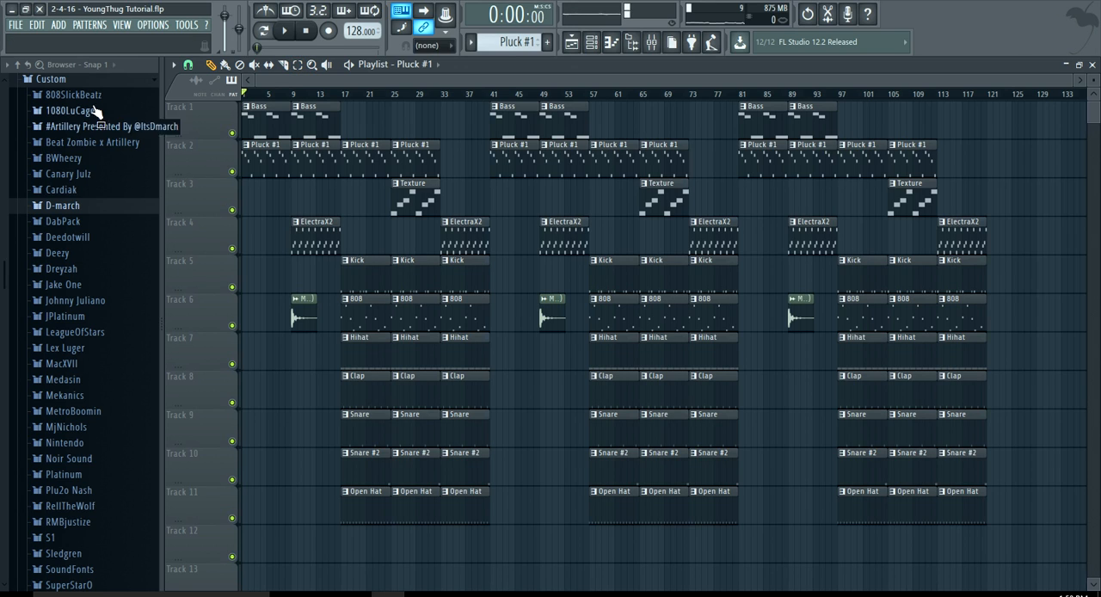
pyautogui.click(27, 66)
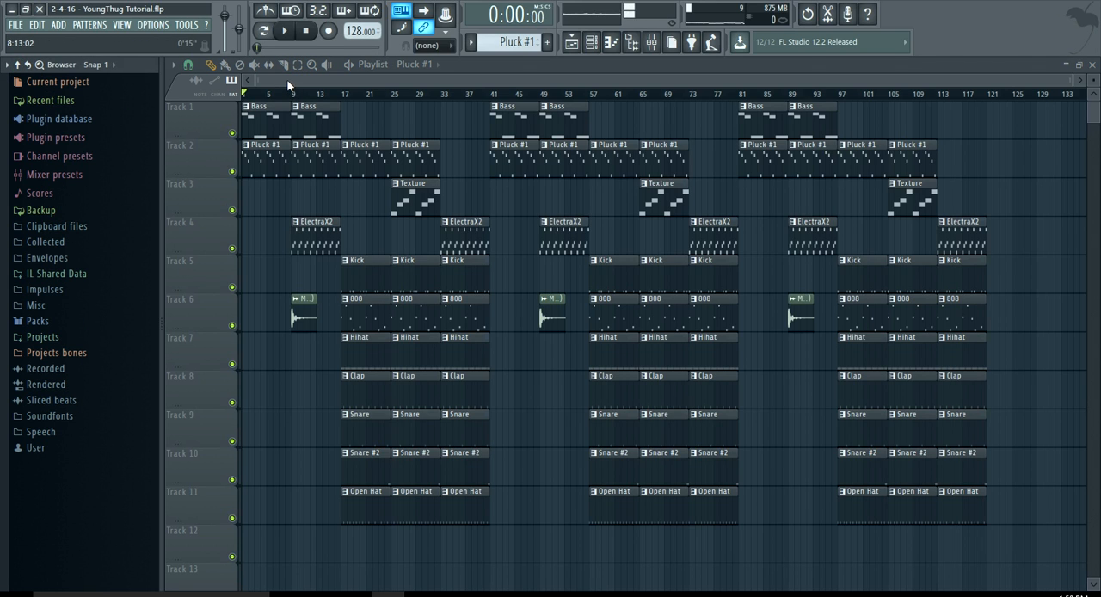